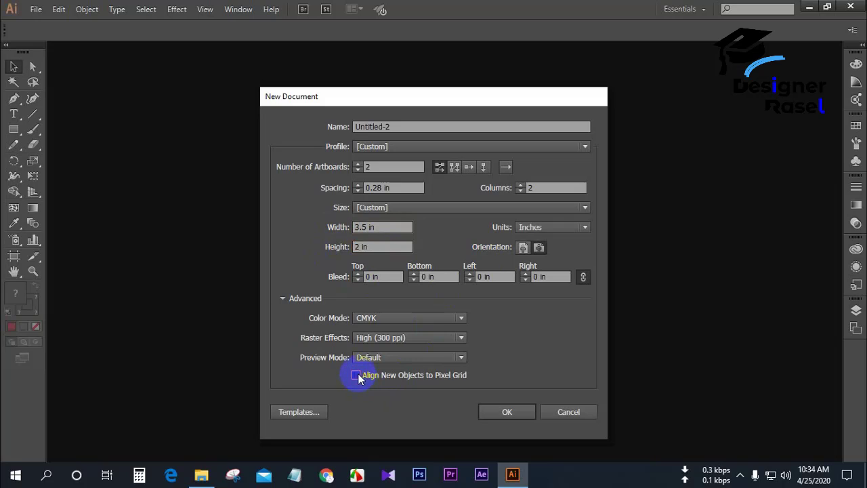
Create the CMYK, 300 ppi document with two artboards measuring 3.5 by 2 inches.
left_click(511, 413)
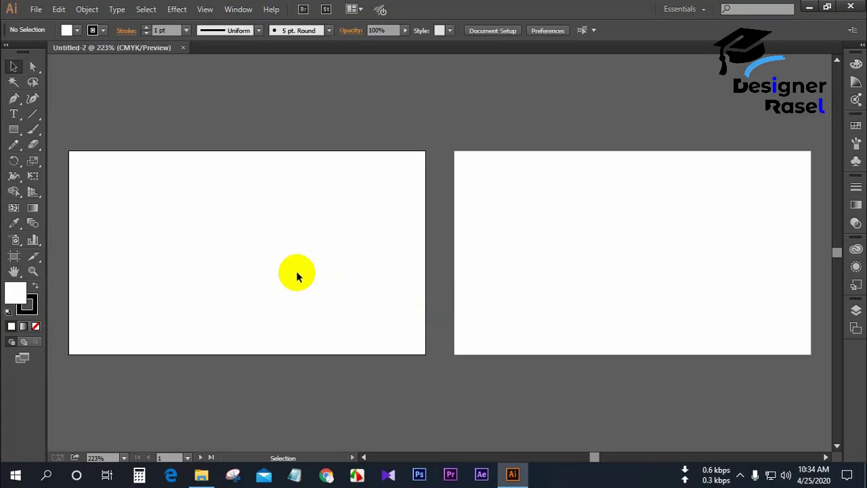
scroll(296, 271, "down", 1)
scroll(293, 271, "down", 1)
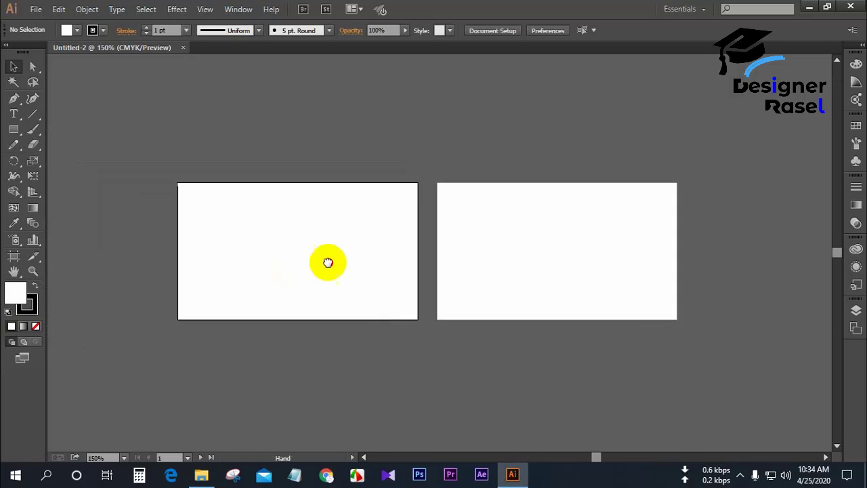
Set the Pen tool to draw with a red fill and no stroke.
left_click(14, 98)
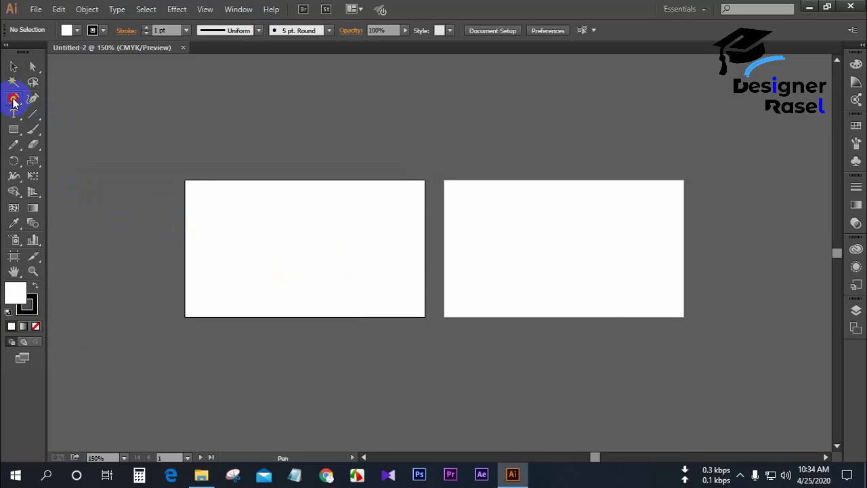
scroll(361, 311, "up", 1)
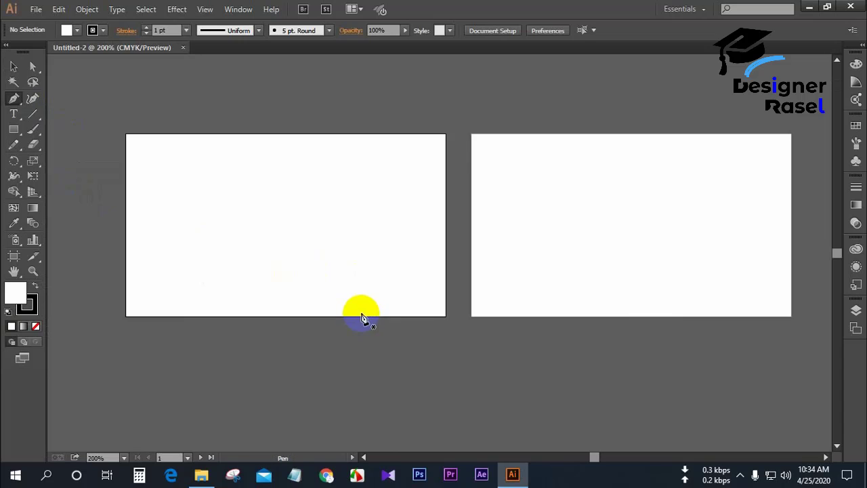
left_click(103, 29)
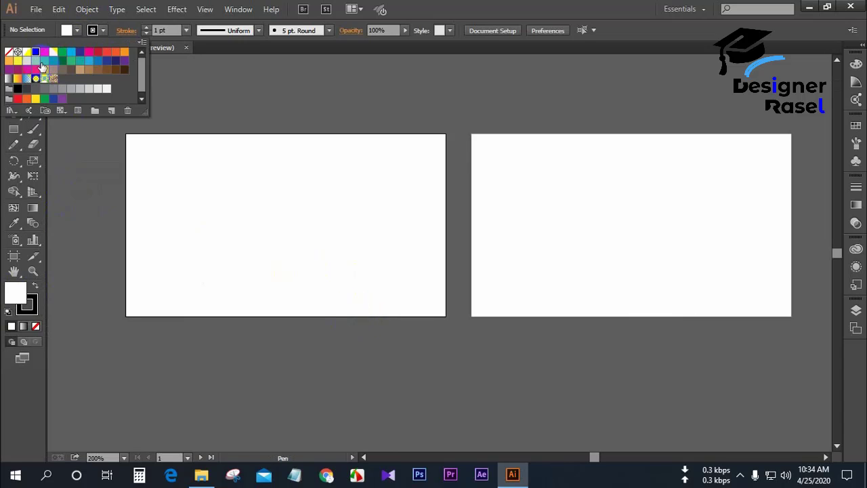
left_click(9, 52)
left_click(76, 30)
left_click(77, 30)
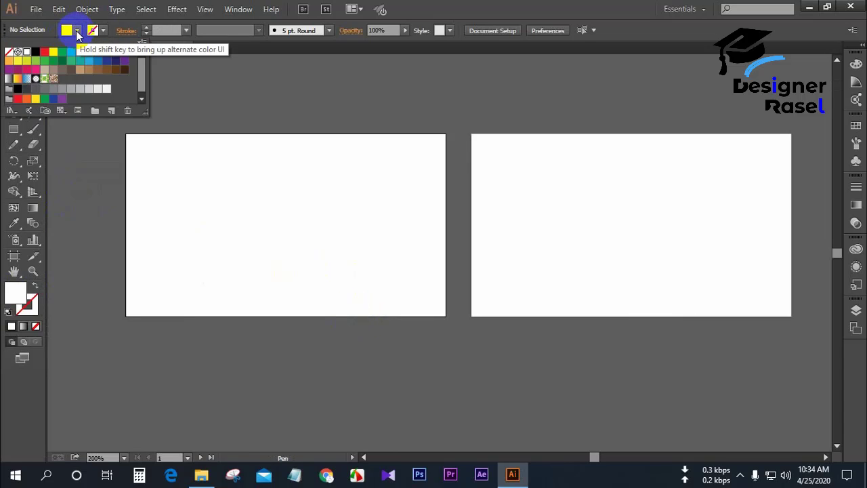
left_click(45, 60)
left_click(46, 55)
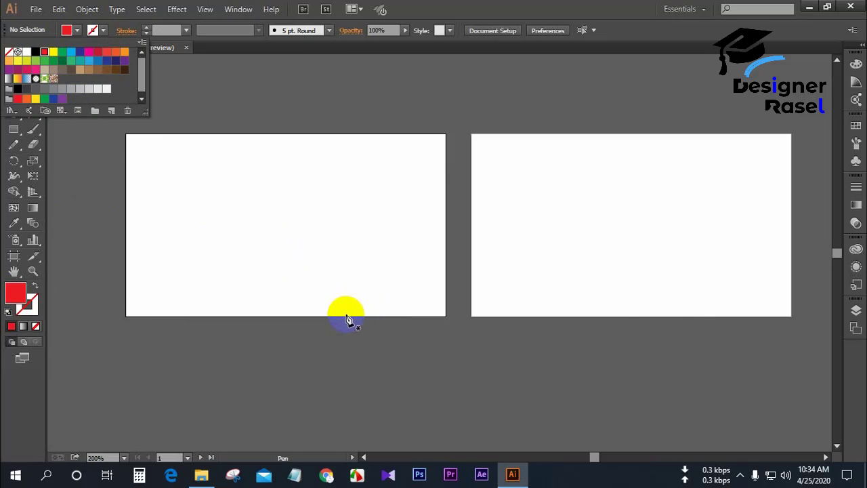
Draw a red right triangle about 1.14 in wide and 0.82 in high in the first artboard's lower-right corner.
left_click(344, 317)
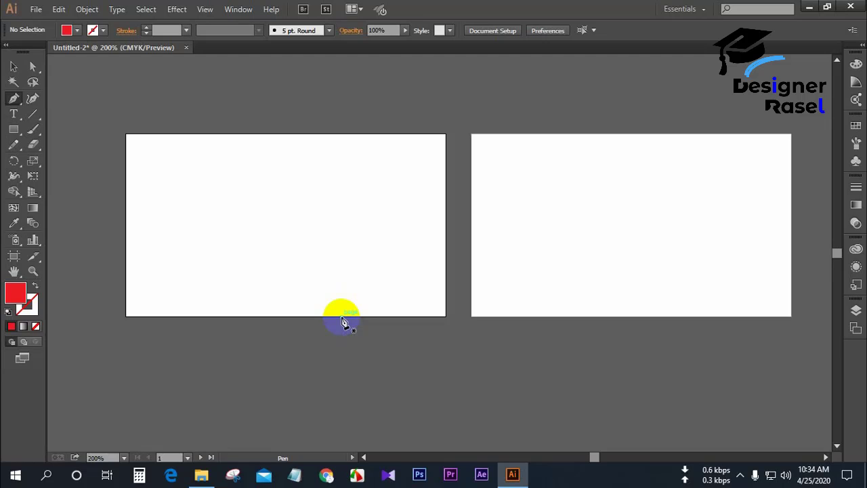
left_click(342, 316)
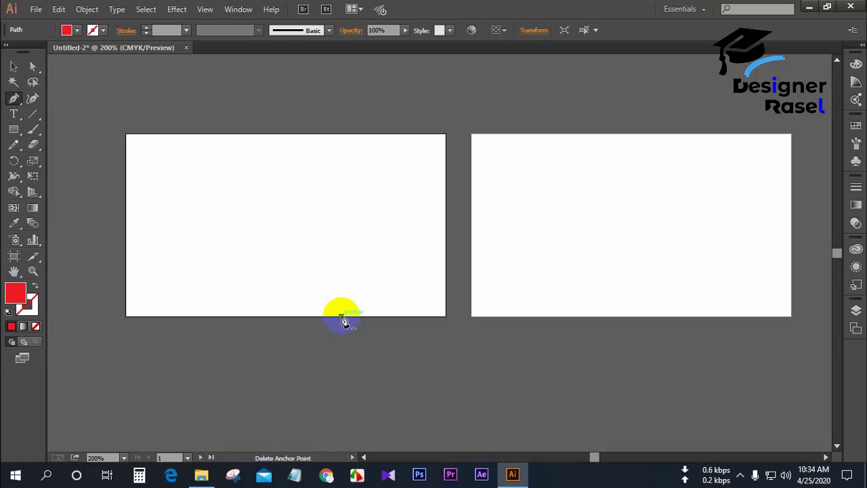
left_click(446, 316)
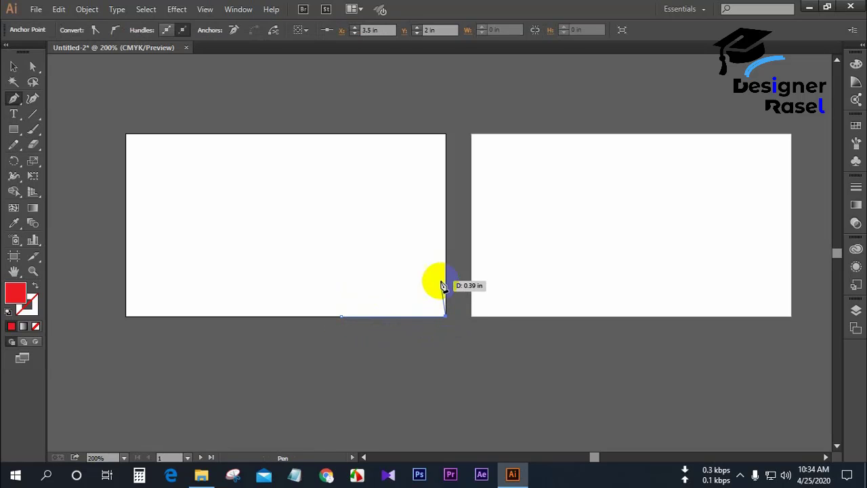
left_click(445, 241)
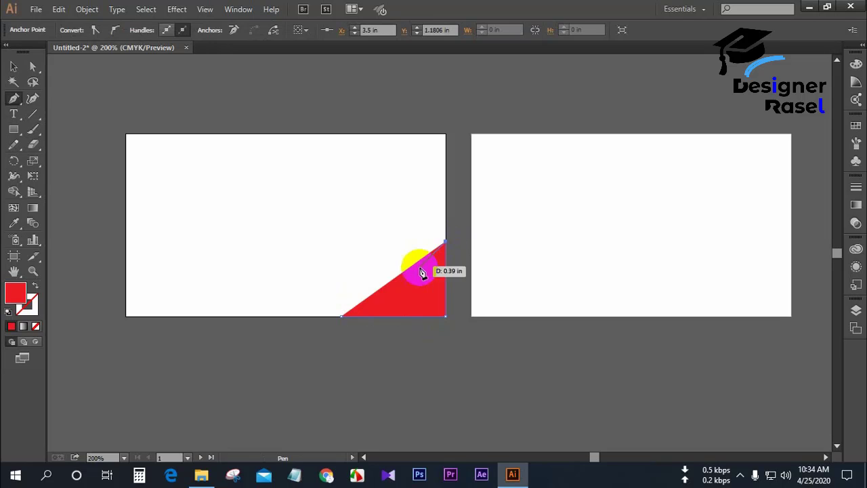
left_click(342, 316)
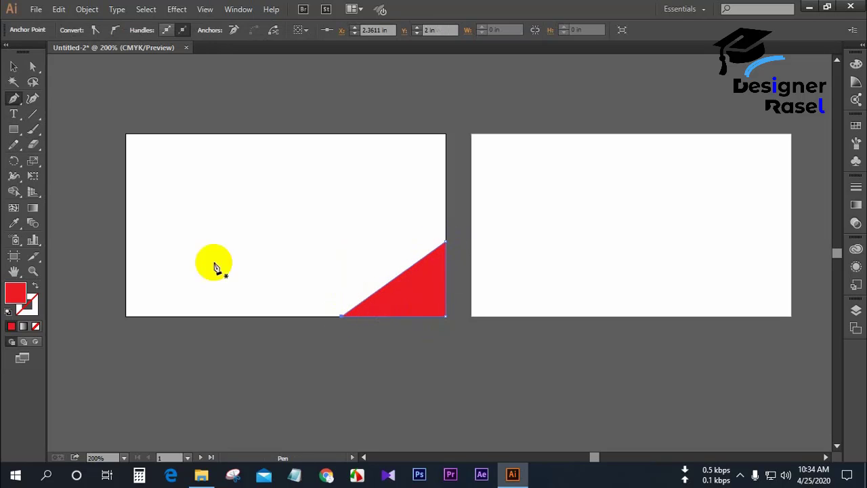
left_click(14, 67)
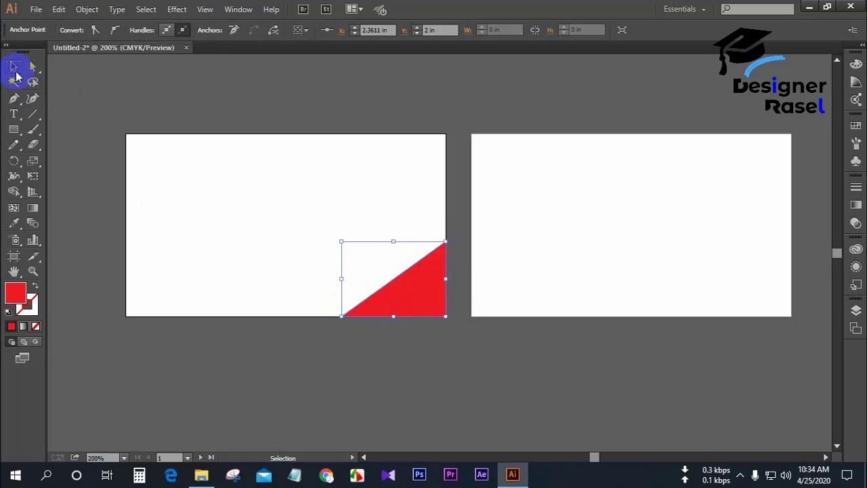
scroll(237, 281, "down", 1)
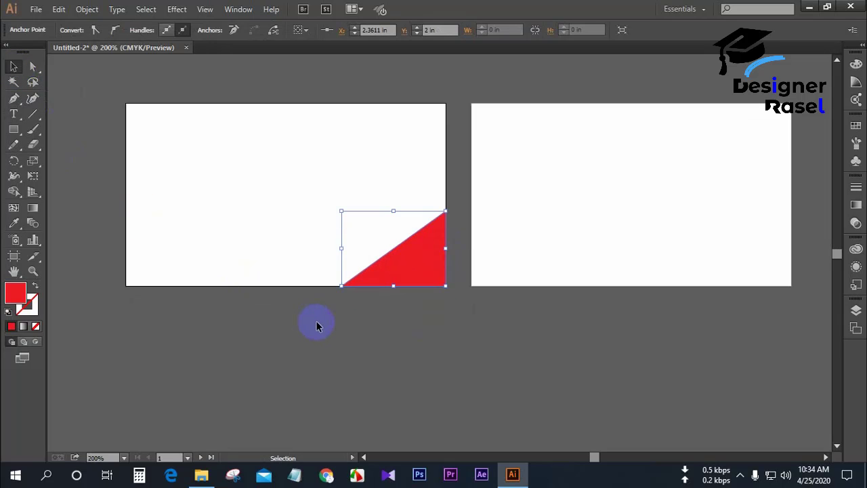
left_click(316, 320)
Draw a narrow triangular stripe inside the red triangle, about 0.26 in wide at its base and meeting the triangle's upper tip.
left_click(14, 101)
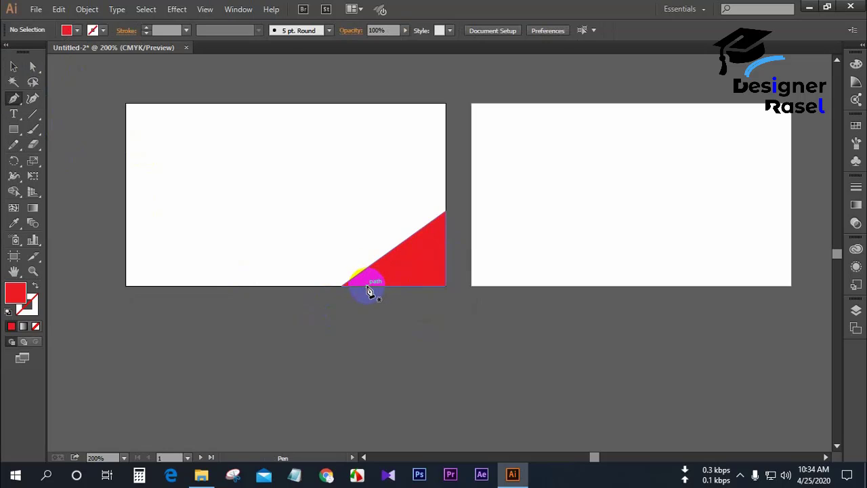
left_click_drag(369, 291, 388, 292)
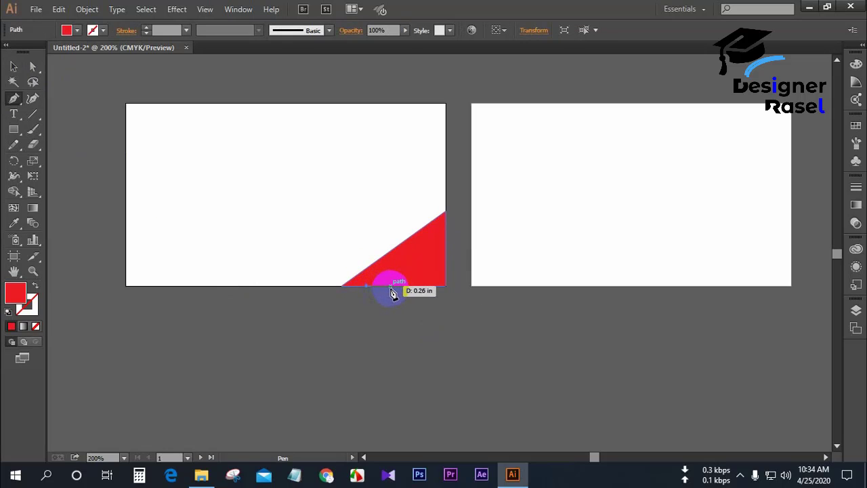
left_click(391, 286)
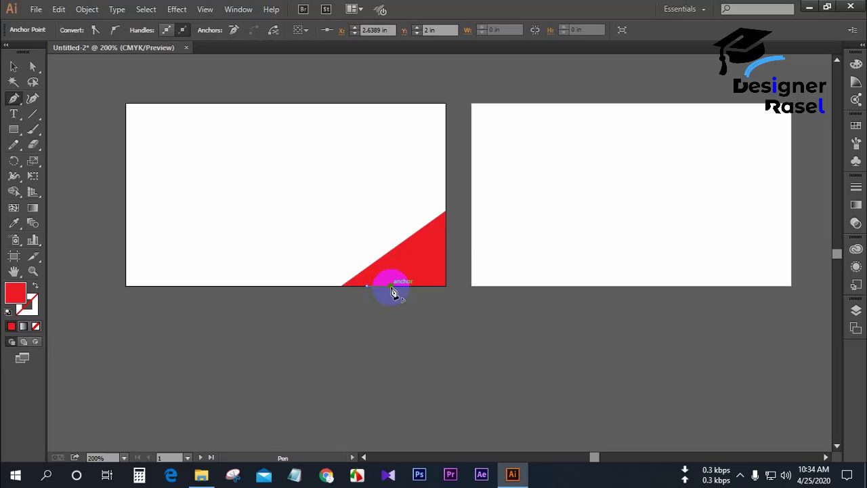
left_click(444, 212)
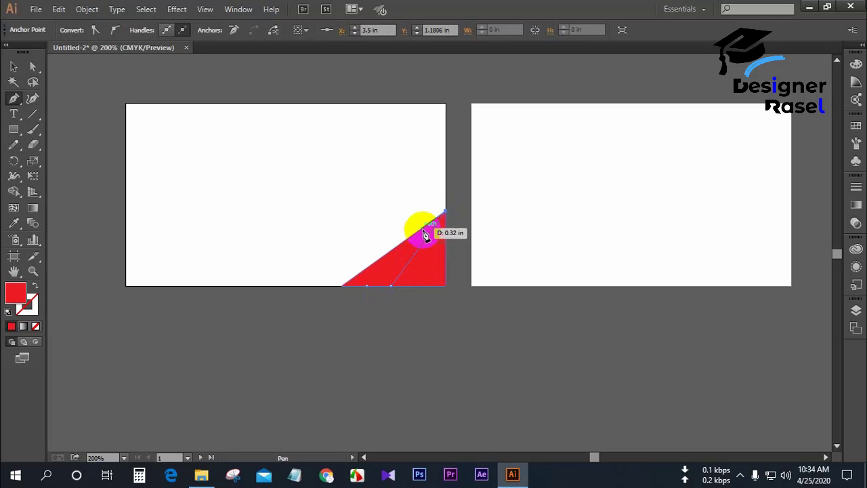
left_click(367, 286)
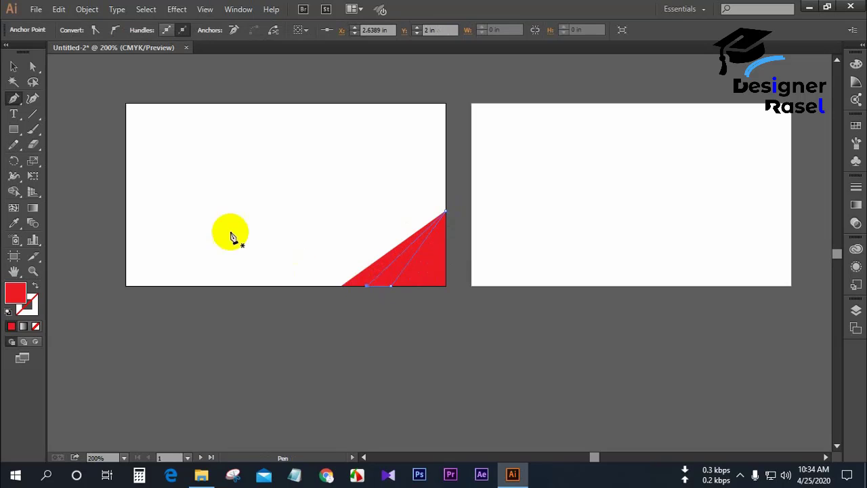
left_click(12, 67)
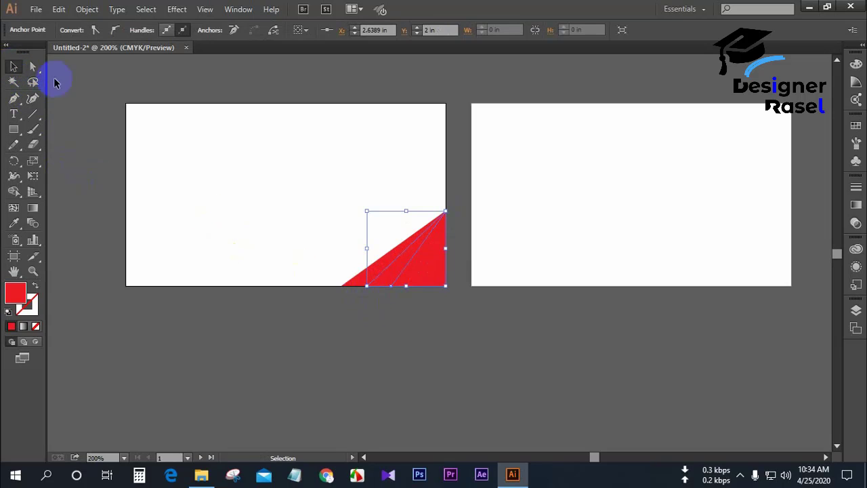
Fill the narrow stripe inside the red corner triangle with white.
left_click(389, 268)
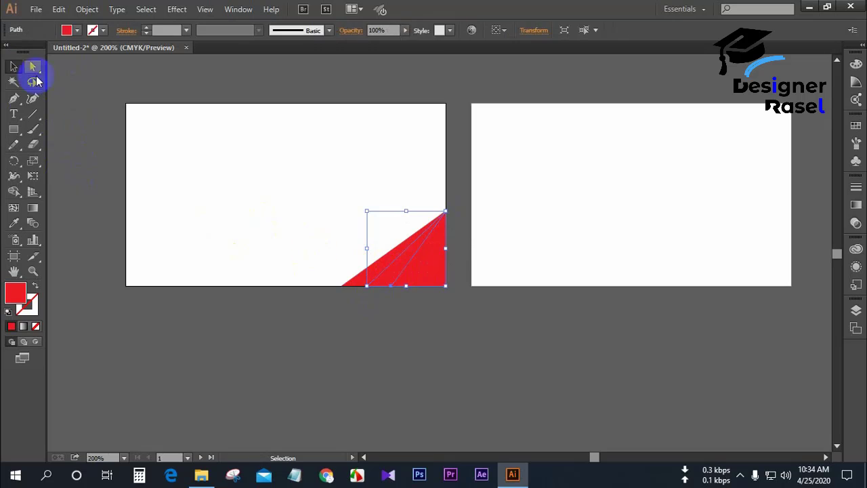
left_click(66, 30)
left_click(25, 52)
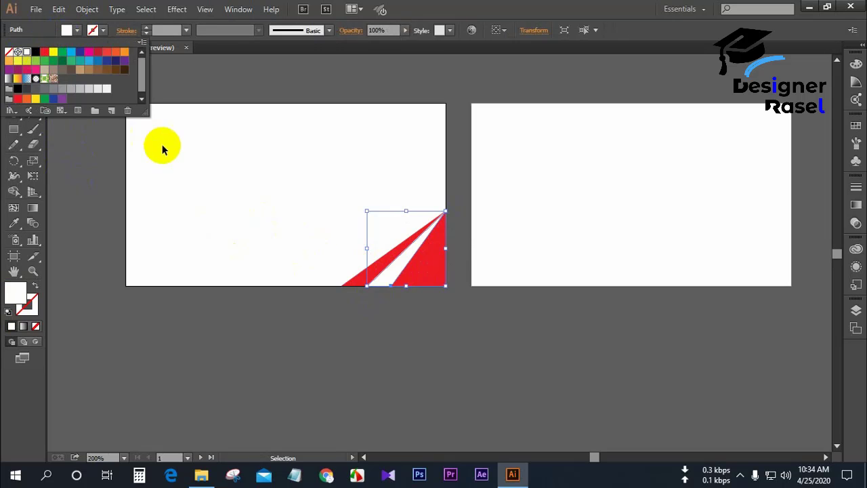
left_click(177, 163)
Copy the striped corner shape to the first artboard's upper-left corner and place a spare copy below the artboard.
left_click(200, 186)
left_click_drag(265, 212, 216, 157)
left_click(354, 364)
Rotate the upper-left striped copy by 180° so it fits the artboard corner.
right_click(216, 158)
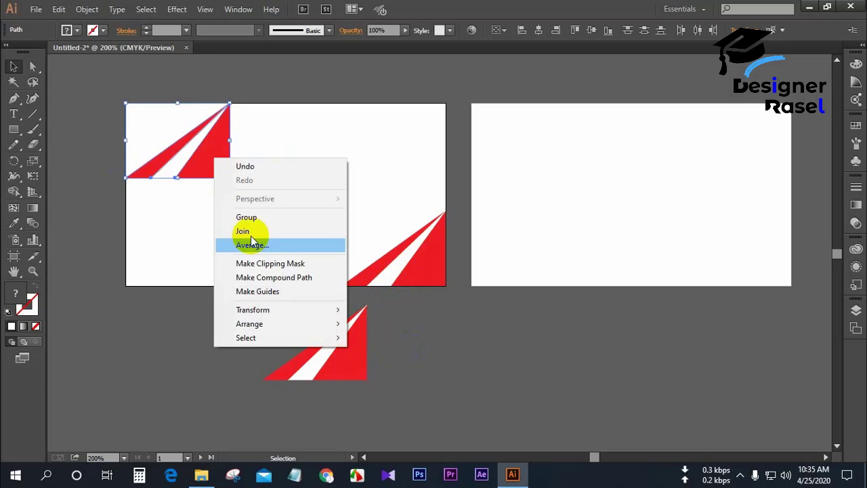
mouse_move(264, 310)
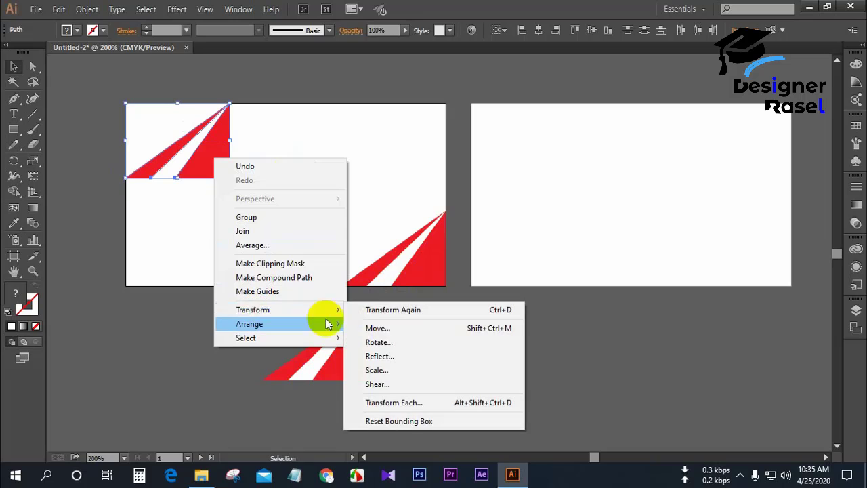
left_click(377, 342)
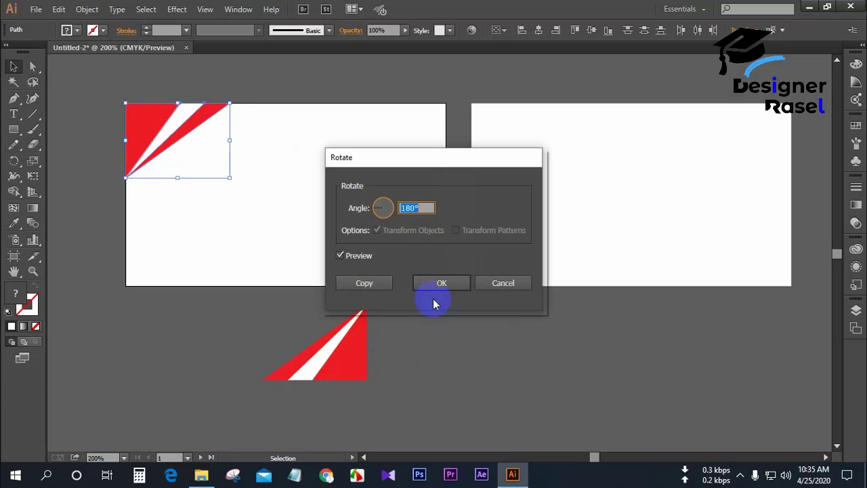
left_click(339, 258)
left_click(340, 258)
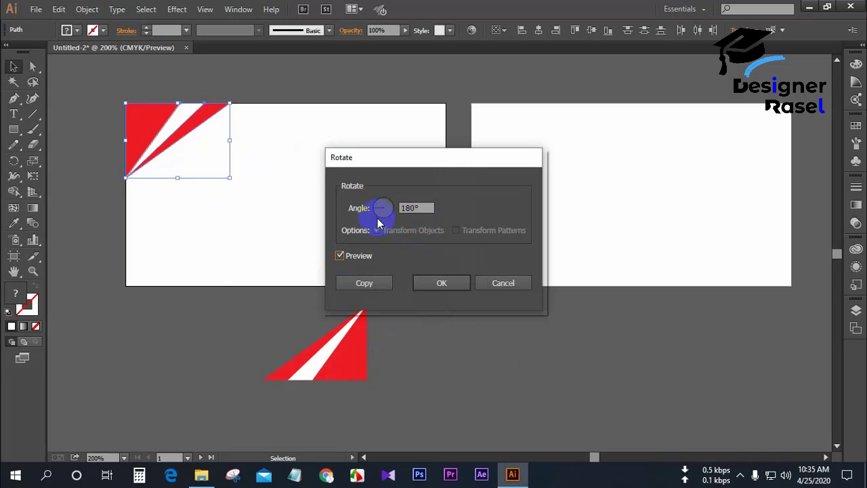
left_click(443, 285)
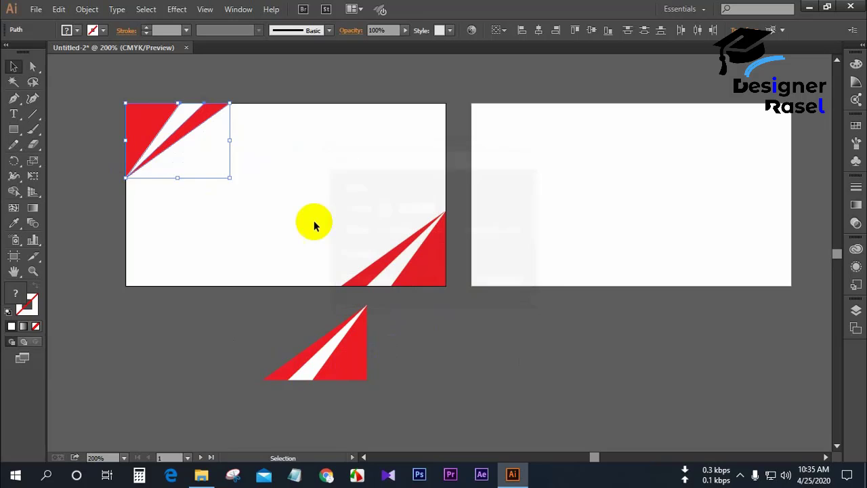
Move the spare striped triangle to the empty area below the gap between the two artboards.
left_click(304, 183)
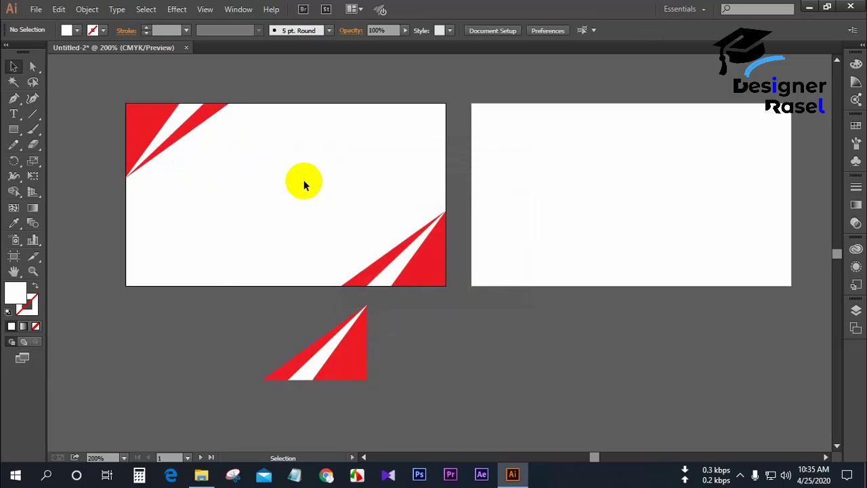
left_click_drag(366, 367, 474, 405)
key("ctrl+minus")
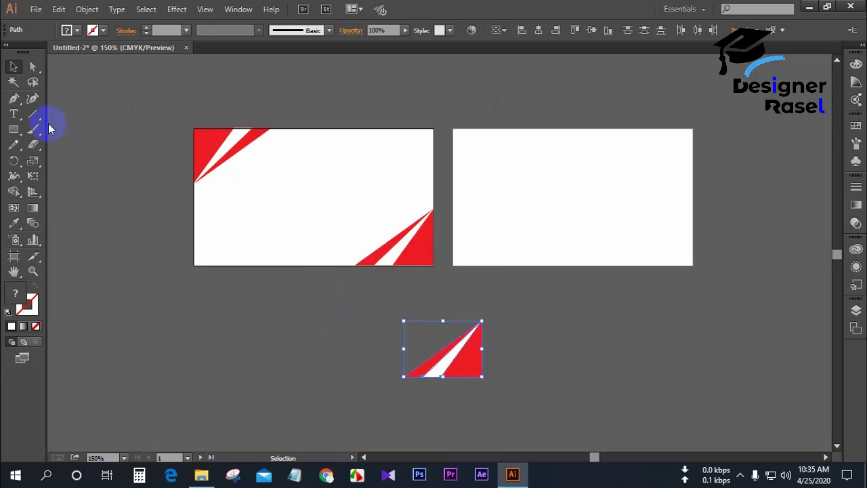
Draw a rectangle about 2.44 by 0.82 in across the middle of the first artboard.
left_click_drag(13, 131, 78, 129)
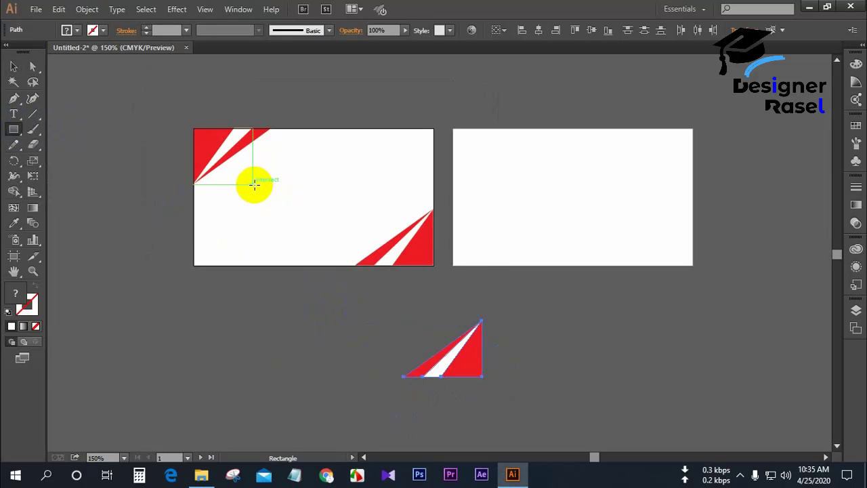
left_click_drag(233, 184, 399, 240)
left_click(12, 67)
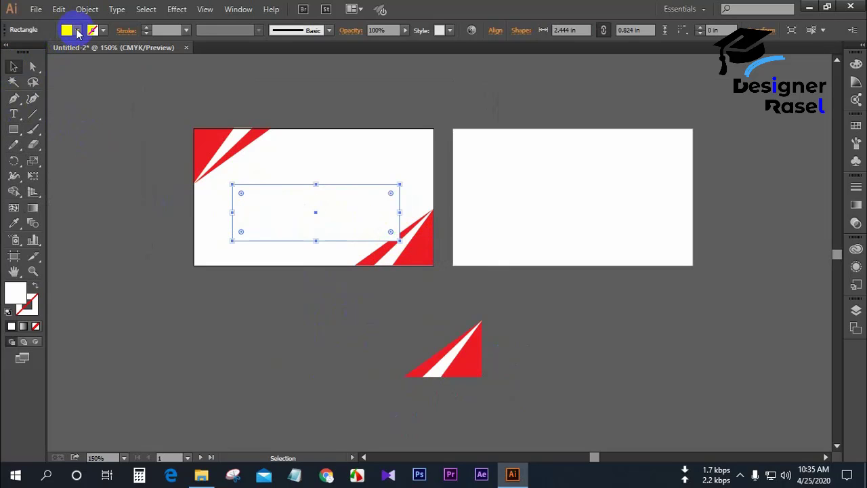
Give the rectangle no fill and a black stroke.
left_click(76, 30)
left_click(35, 51)
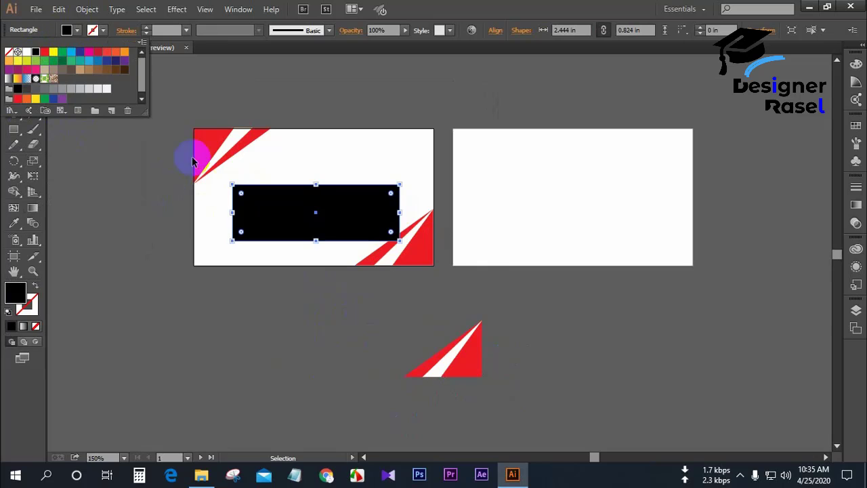
left_click(77, 31)
left_click(77, 30)
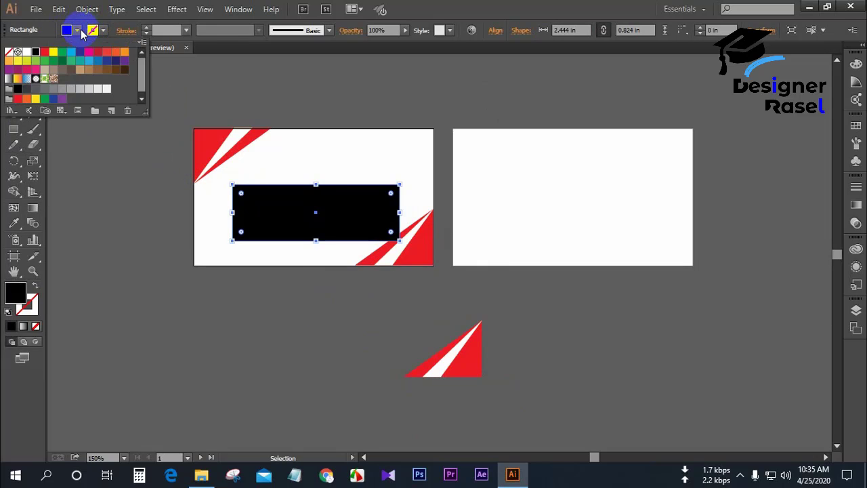
left_click(11, 53)
left_click(104, 31)
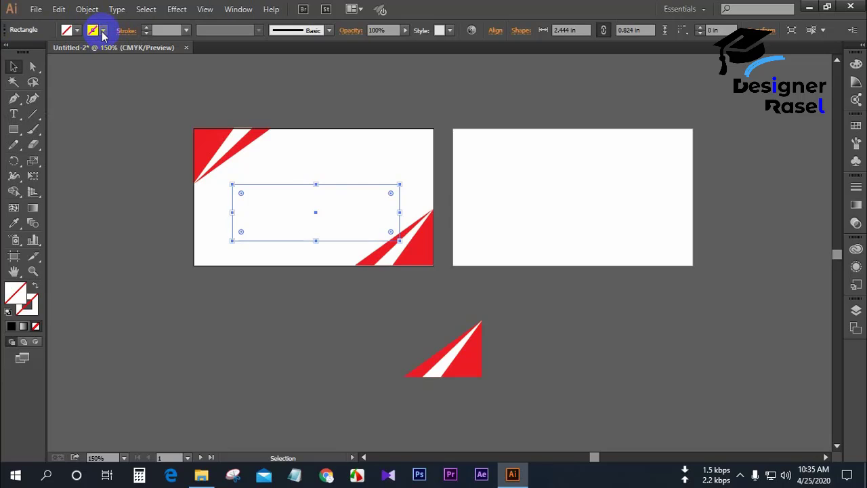
left_click(101, 31)
left_click(35, 51)
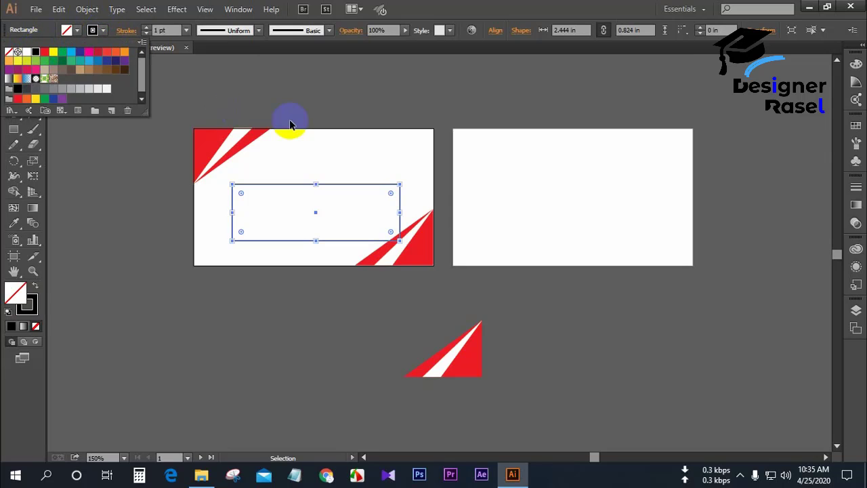
Set the rectangle's stroke weight to 2 pt.
left_click(146, 28)
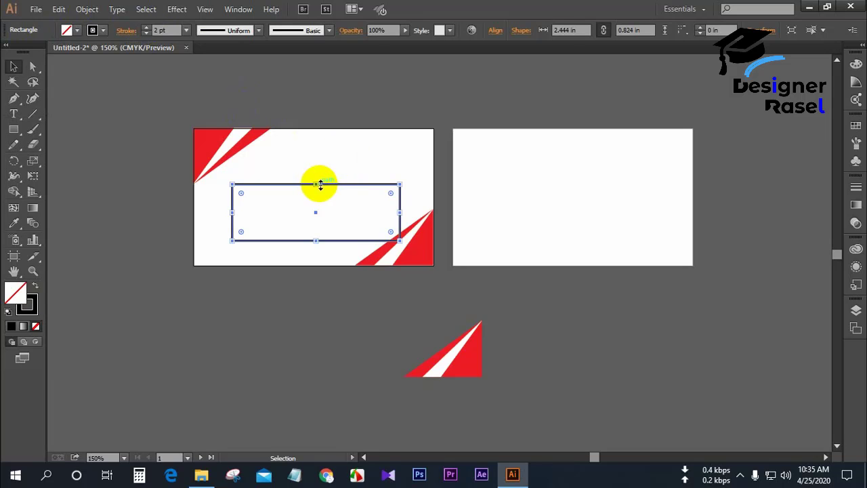
scroll(320, 185, "down", 1)
scroll(320, 188, "up", 1)
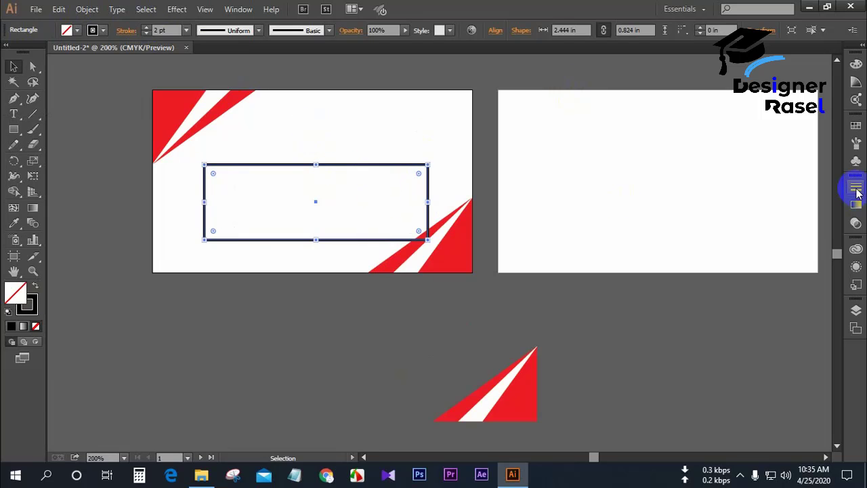
Open the Align panel and show its full options, including the Align To setting.
left_click(239, 10)
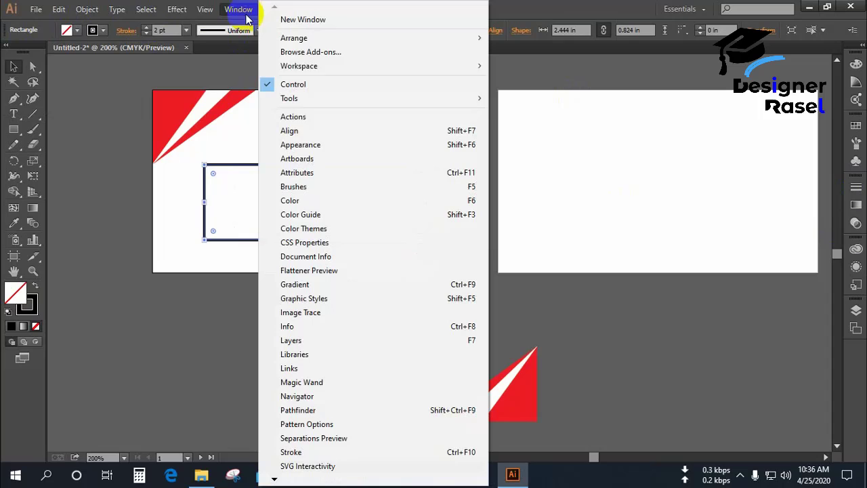
left_click(298, 134)
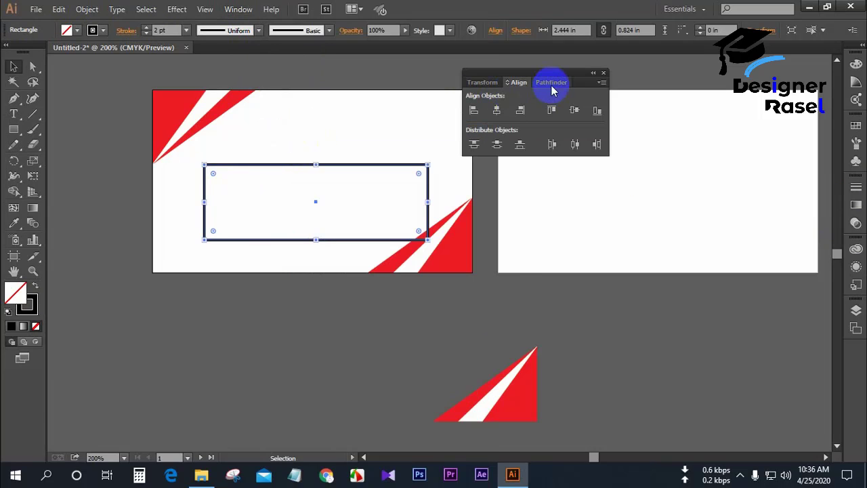
left_click_drag(550, 76, 569, 70)
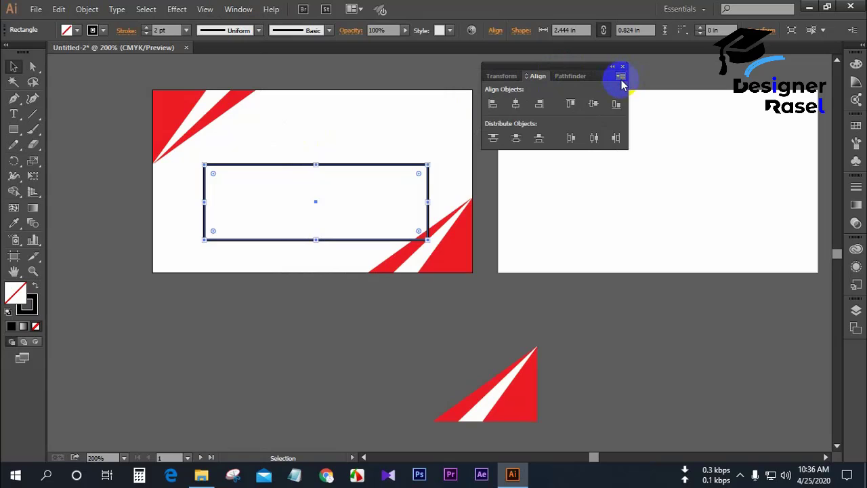
left_click(621, 76)
left_click(618, 76)
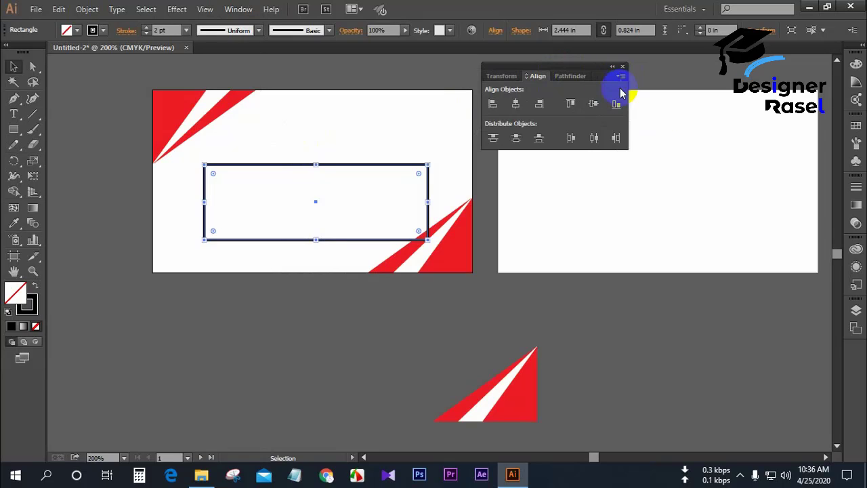
left_click(615, 138)
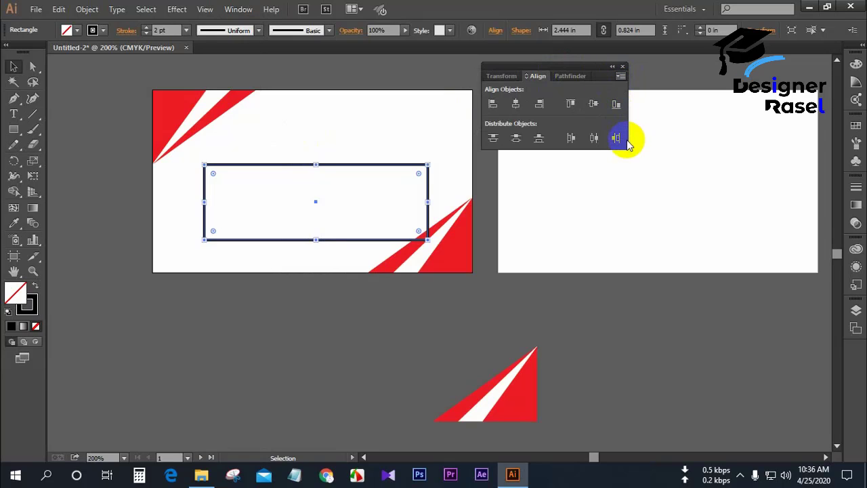
left_click(620, 79)
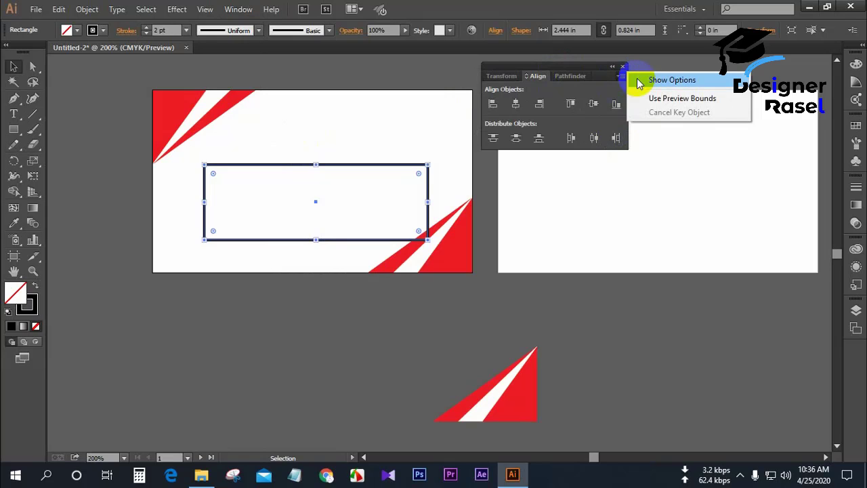
left_click(640, 80)
Align the rectangle to the artboard, centring it horizontally and vertically, and collapse the Align panel out of the way.
left_click(613, 171)
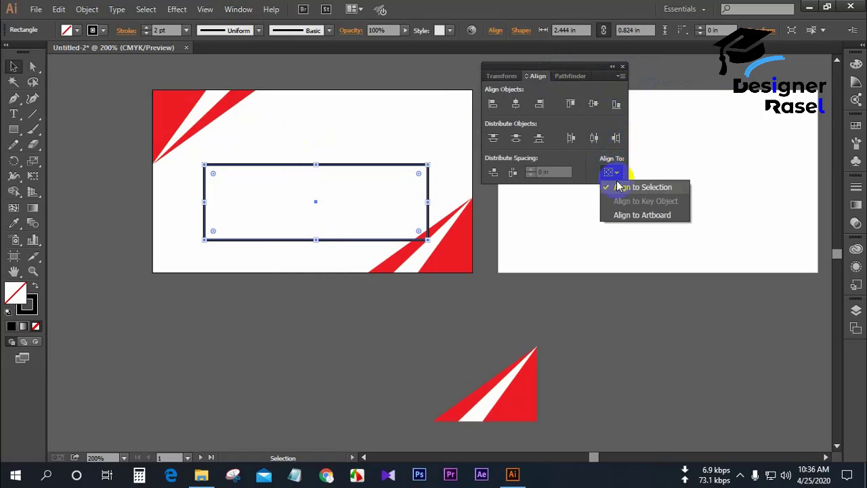
left_click(620, 214)
left_click(516, 104)
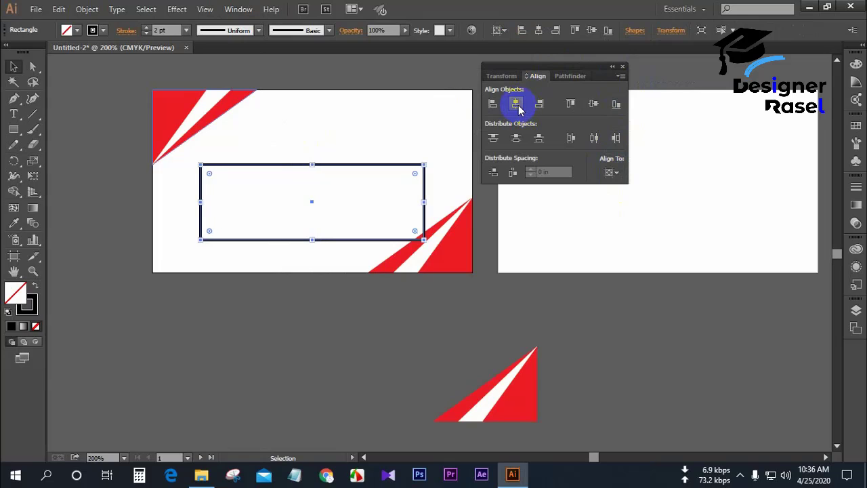
left_click(591, 105)
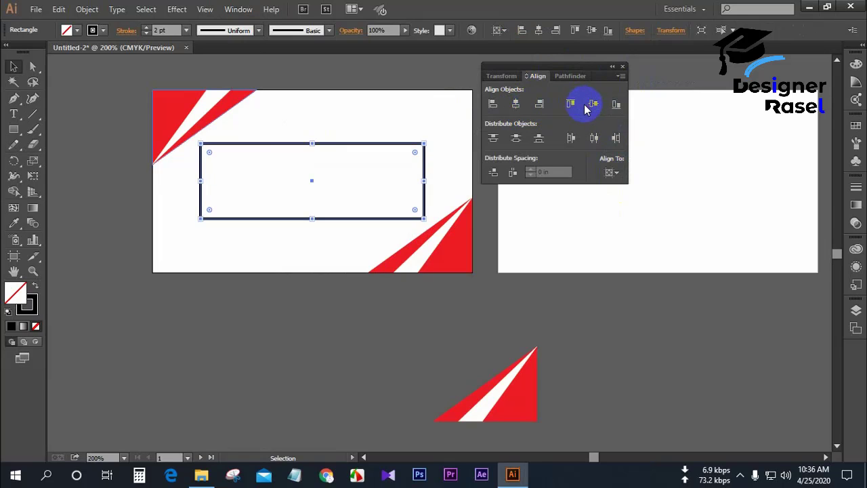
left_click(612, 67)
left_click_drag(507, 67, 759, 83)
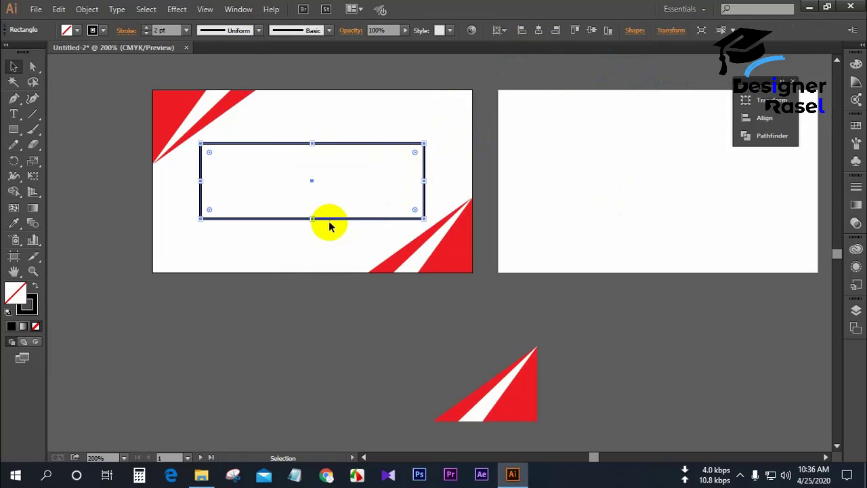
Enlarge the rectangle by stretching its lower, left and right edges slightly outward.
mouse_move(313, 218)
left_mouse_down()
mouse_move(306, 234)
mouse_move(312, 228)
left_mouse_up()
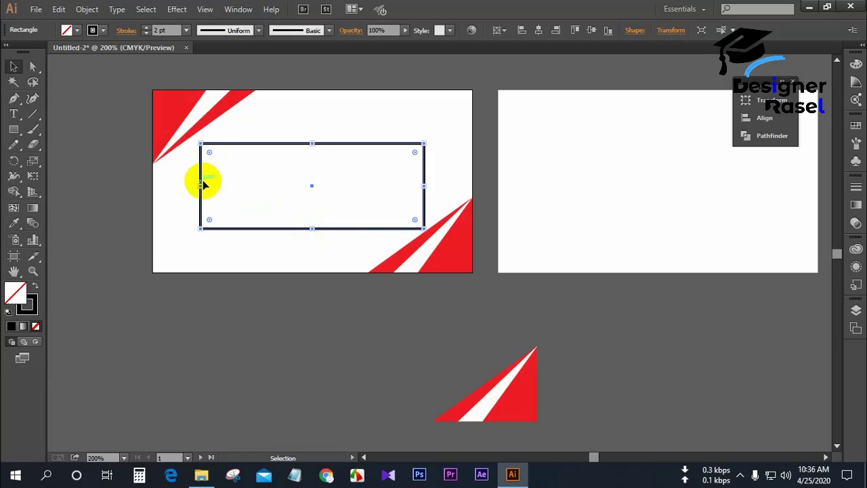
left_click_drag(201, 185, 189, 186)
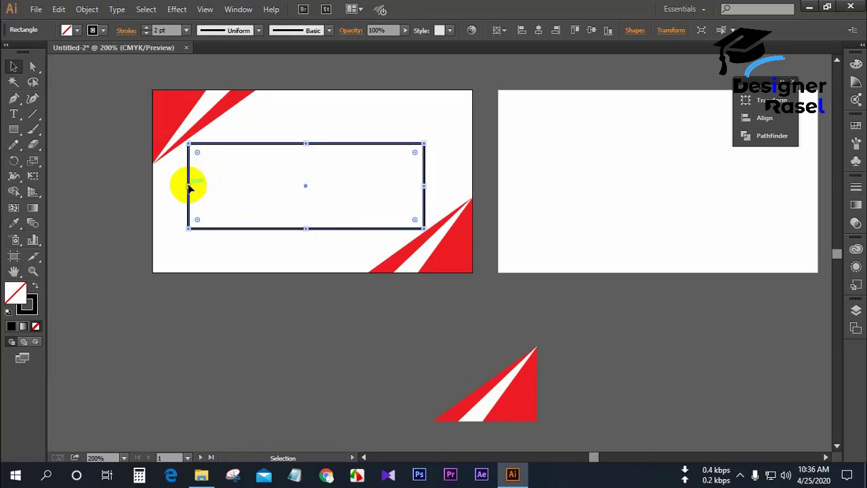
left_click_drag(424, 185, 442, 188)
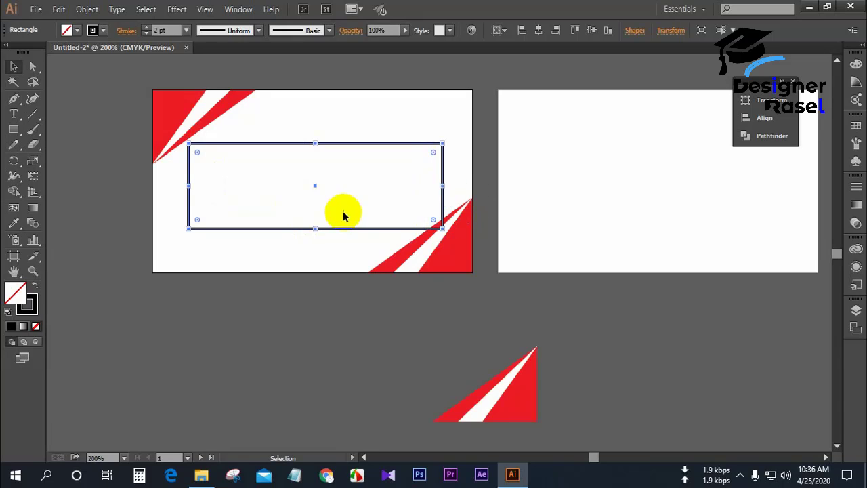
Centre the enlarged rectangle horizontally and vertically on the first artboard again.
left_click(766, 120)
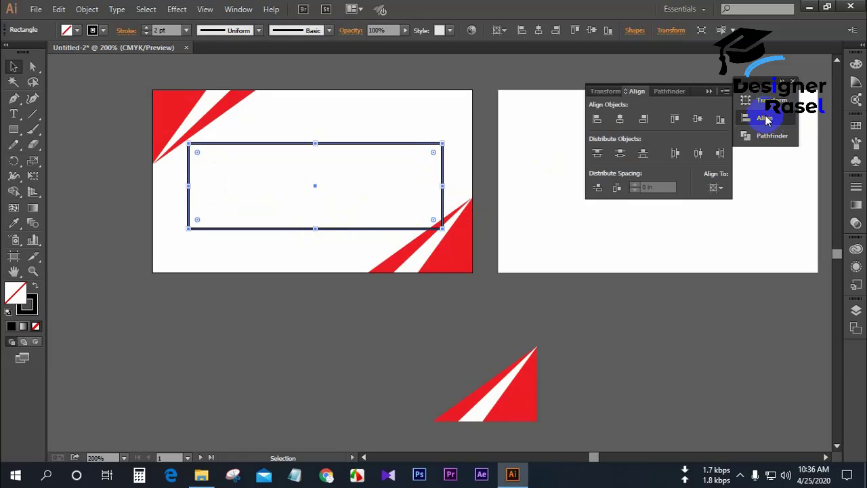
left_click(620, 118)
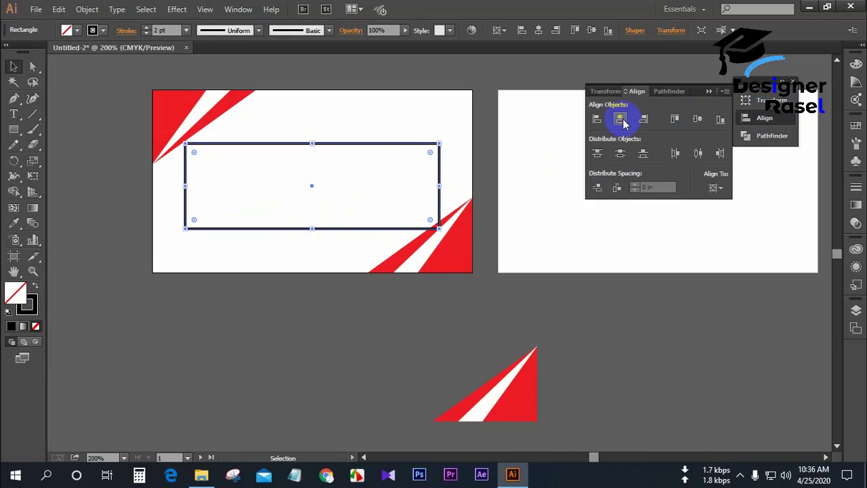
left_click(696, 120)
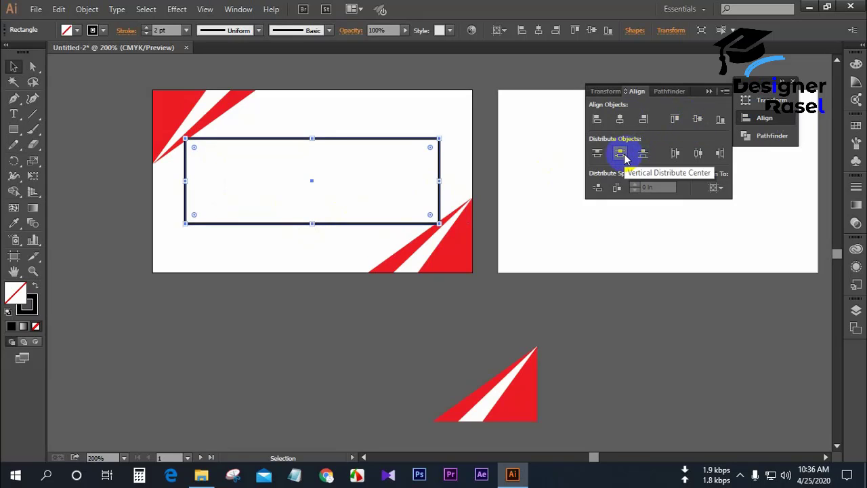
left_click(709, 91)
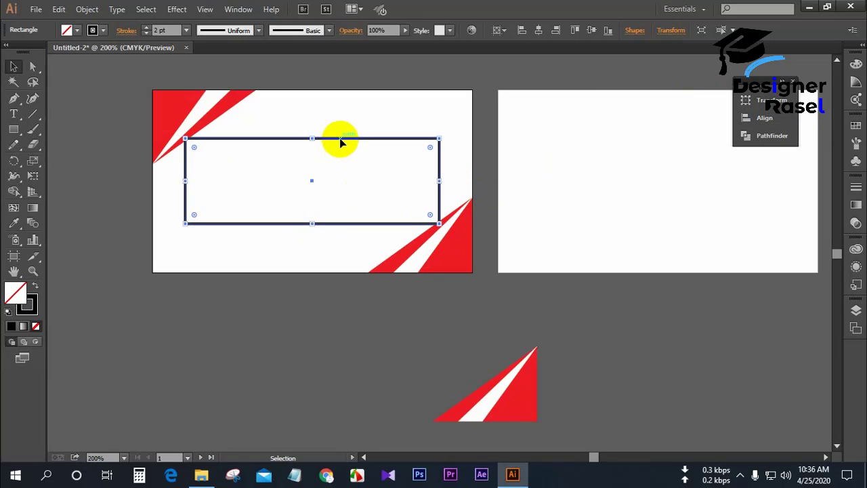
Nudge the rectangle down below the artboard's vertical centre and deselect it.
key("Down")
key("Down")
key("Down")
key("Down")
key("Down")
key("Down")
key("Down")
key("Down")
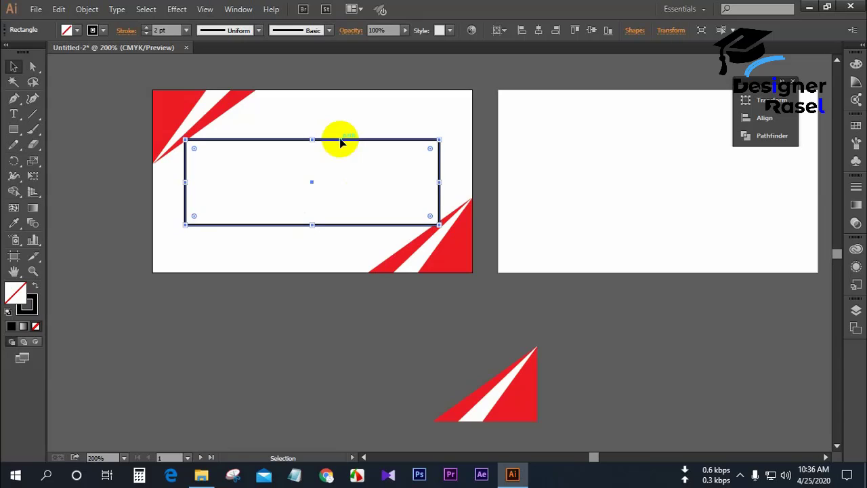
key("Down")
key("Down")
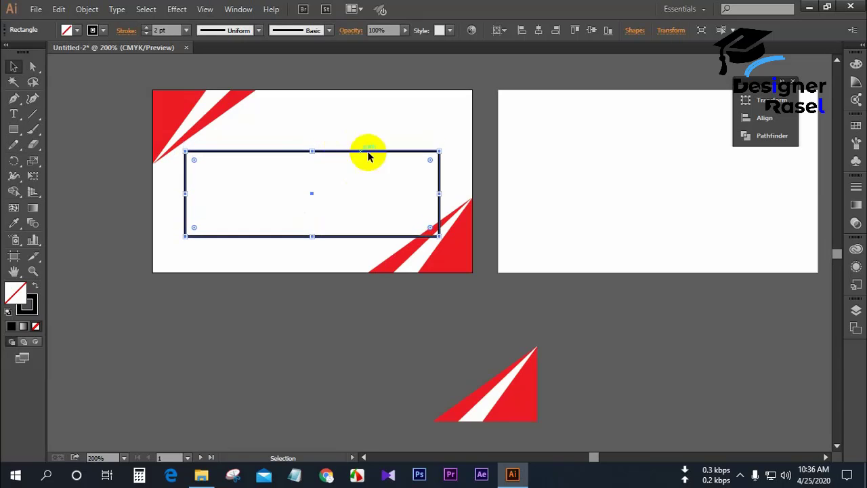
left_click(545, 193)
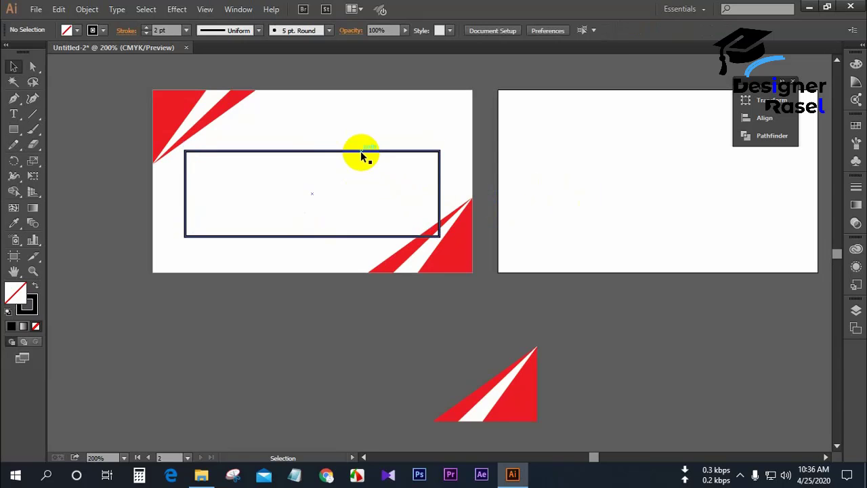
Scale the rectangle proportionally about its centre to about 3 by 1.01 in.
left_click(185, 193)
left_click_drag(185, 195, 176, 195)
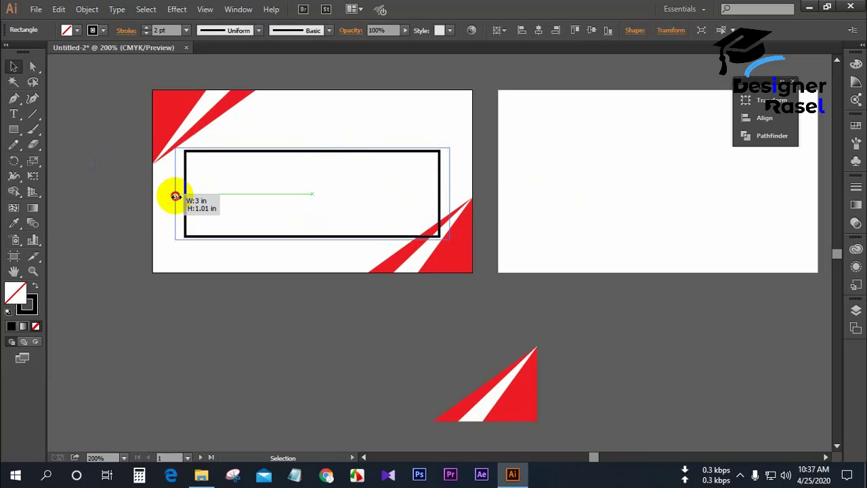
left_click_drag(175, 196, 175, 195)
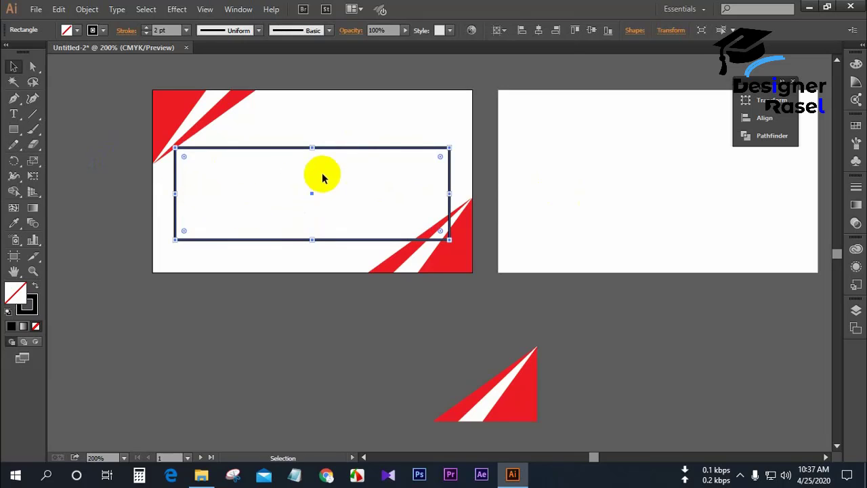
Centre the rectangle vertically on the artboard, nudge it slightly down, and deselect it.
left_click(589, 31)
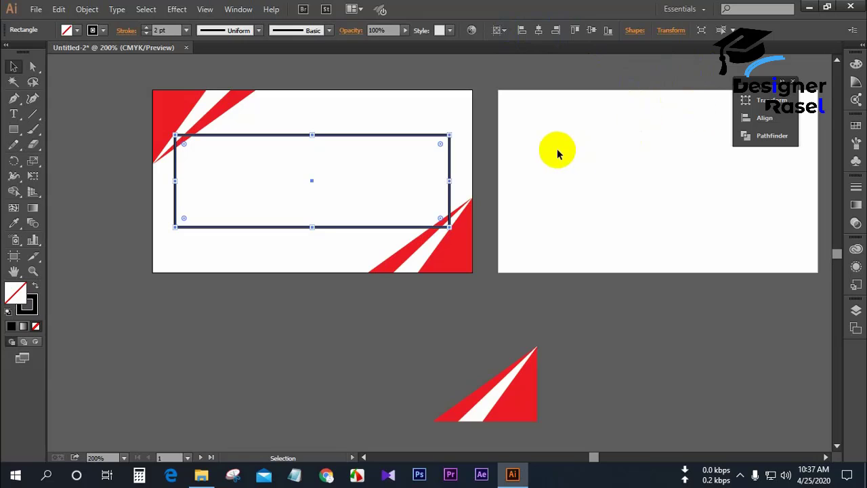
key("Down")
key("Down")
key("Down")
key("Down")
key("Down")
key("Down")
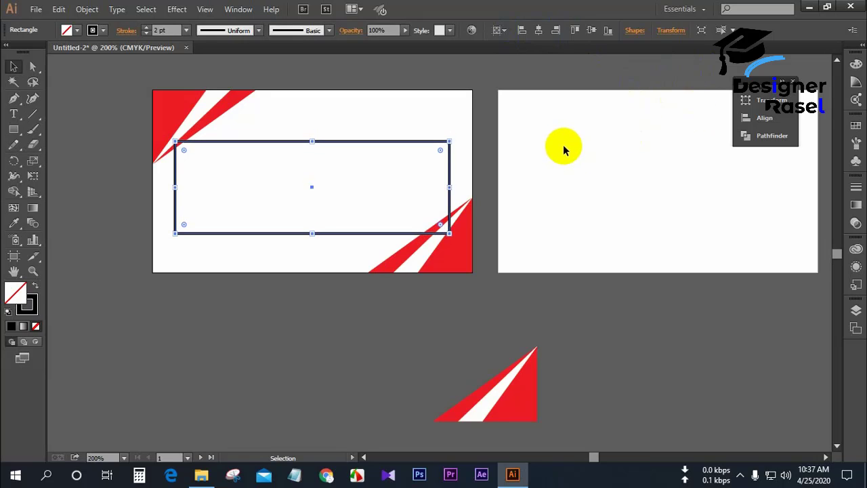
left_click(493, 121)
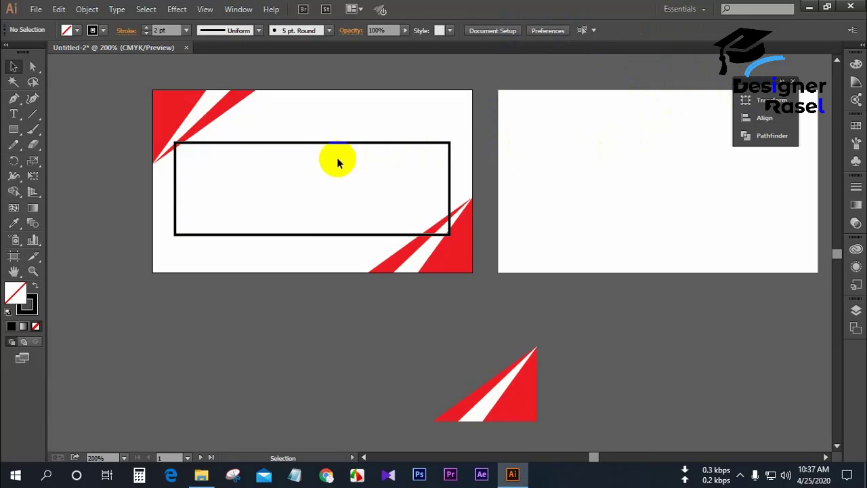
Draw a narrow vertical bar with black fill and no stroke across the frame, right of its middle, overshooting both long sides.
left_click(13, 129)
left_click(48, 129)
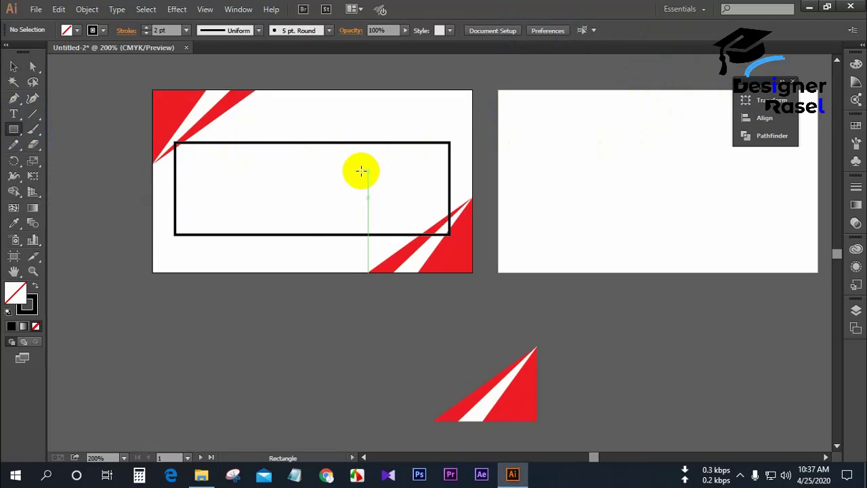
left_click(35, 285)
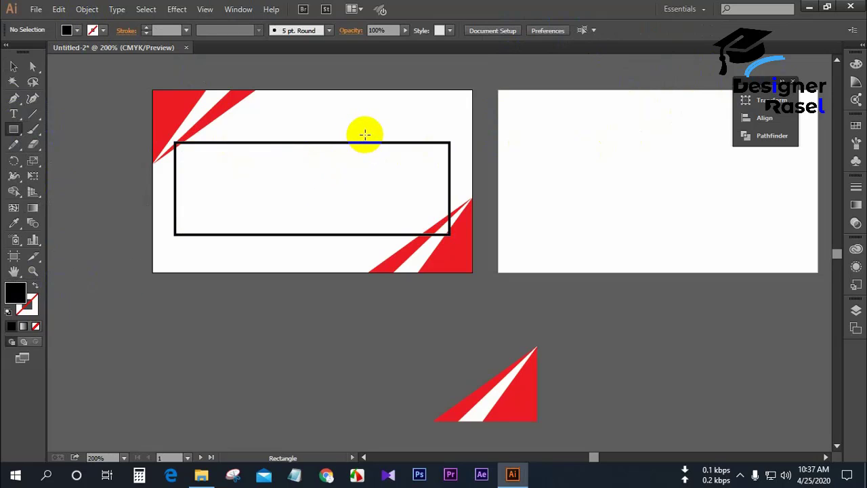
left_click_drag(369, 135, 377, 244)
left_click_drag(377, 244, 377, 244)
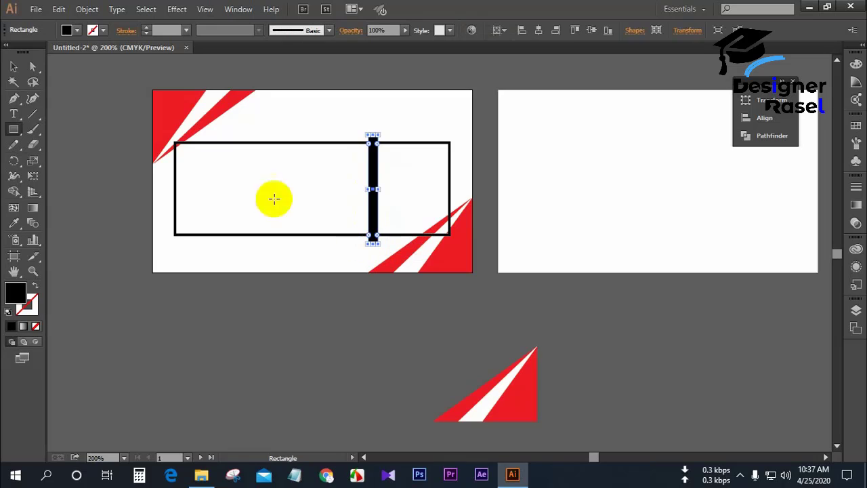
Expand the fill and stroke of both the frame and the vertical bar.
left_click(10, 66)
left_click_drag(254, 126, 383, 218)
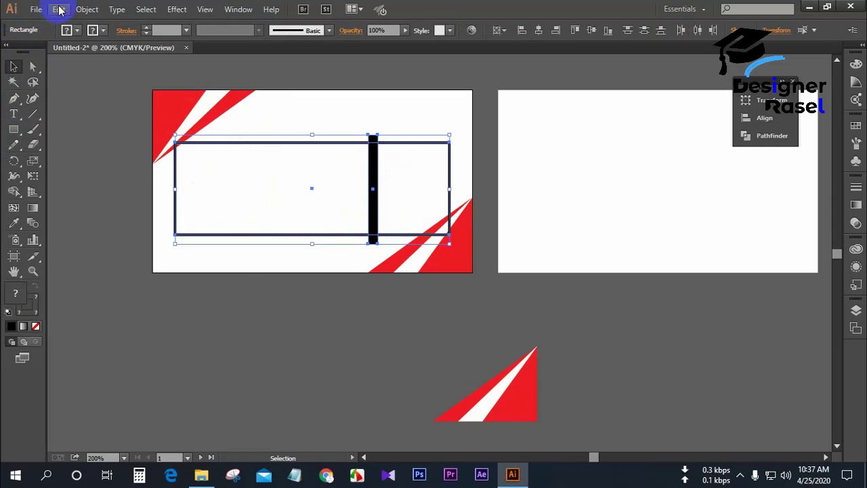
left_click(85, 9)
left_click(99, 145)
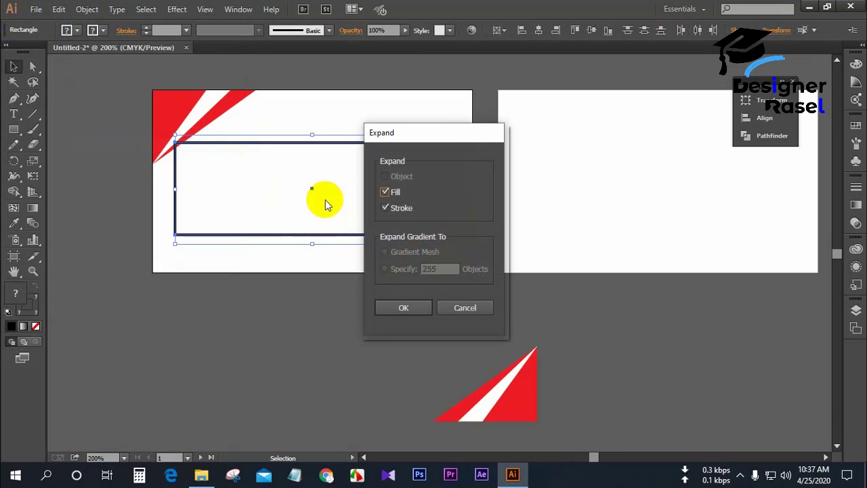
left_click(410, 310)
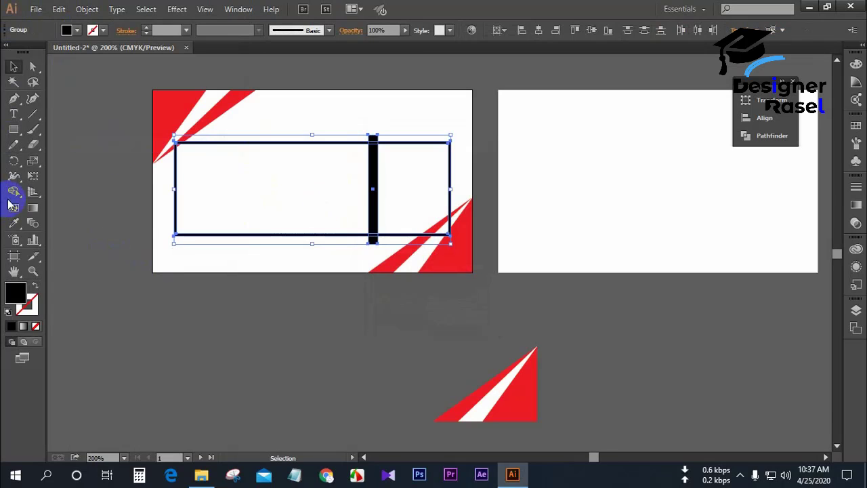
Remove the vertical bar with the Shape Builder tool, cutting gaps in the frame's upper and lower sides.
left_click_drag(13, 191, 77, 190)
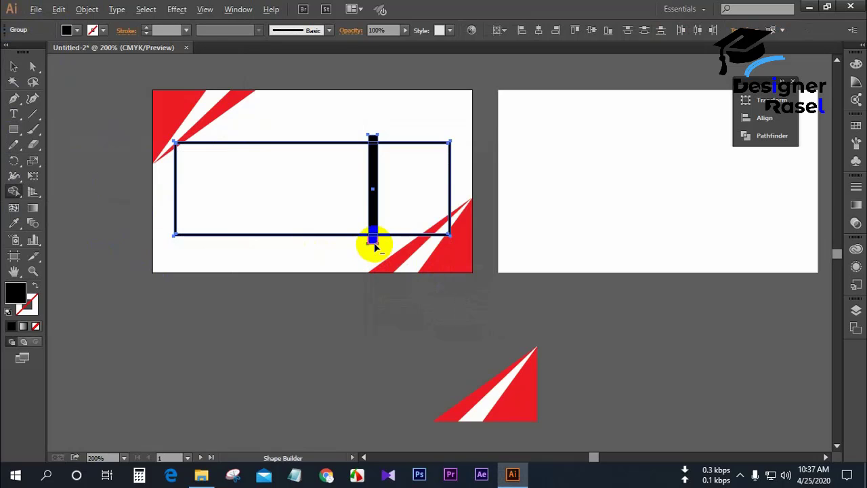
left_click_drag(375, 245, 374, 129)
left_click(14, 66)
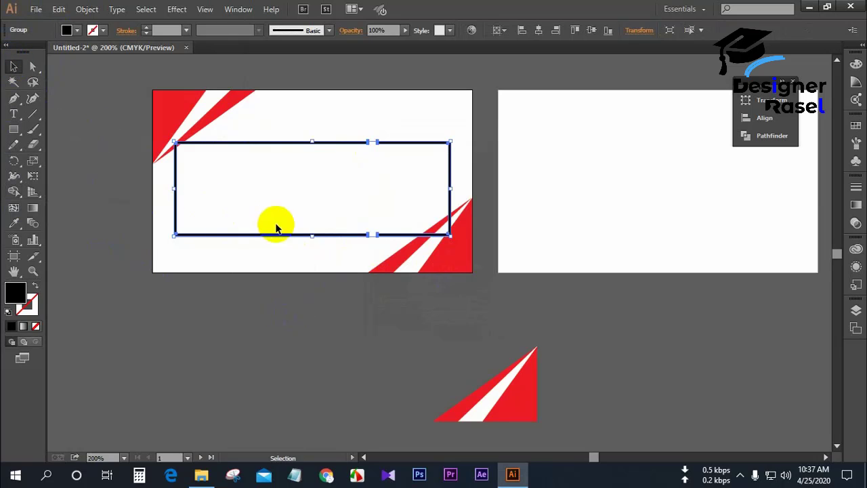
Deselect the frame, switch to File Explorer and open the 12. Business For Contests folder inside Online Service on drive E.
left_click(301, 256)
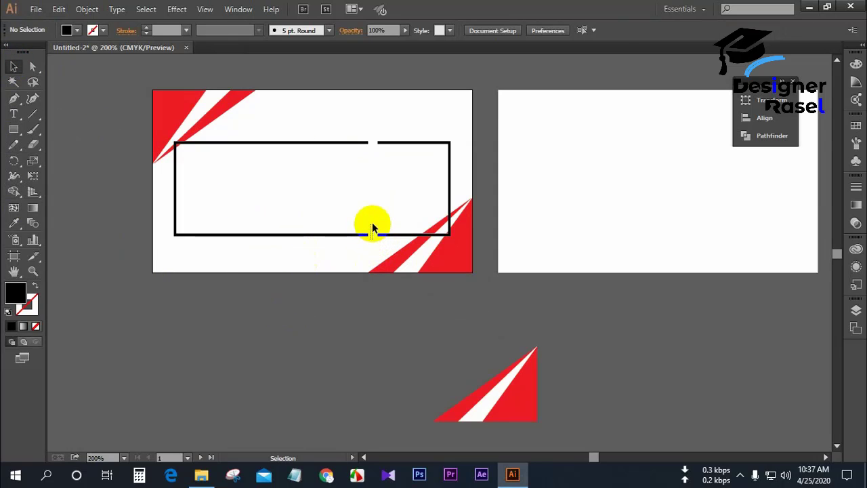
scroll(342, 267, "down", 1)
scroll(340, 267, "up", 1)
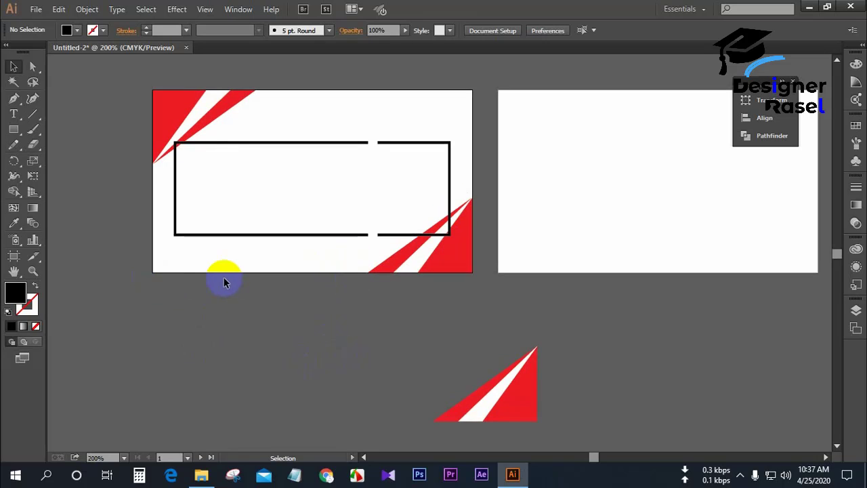
left_click(201, 475)
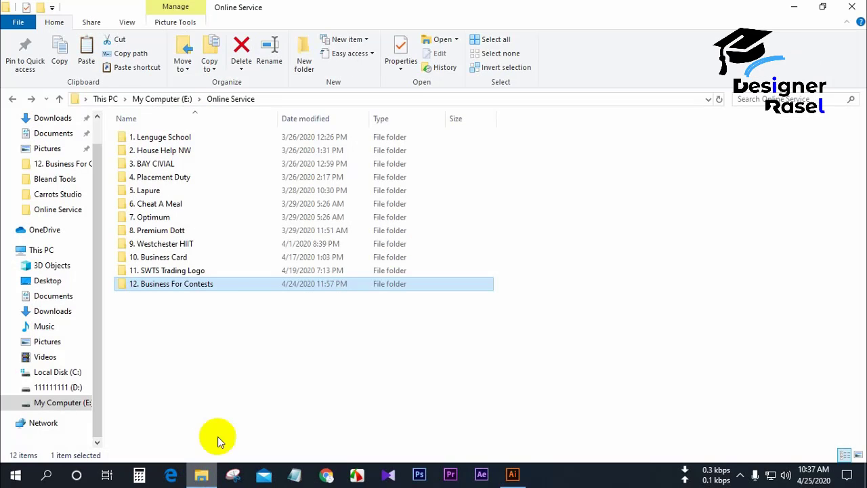
left_click(74, 407)
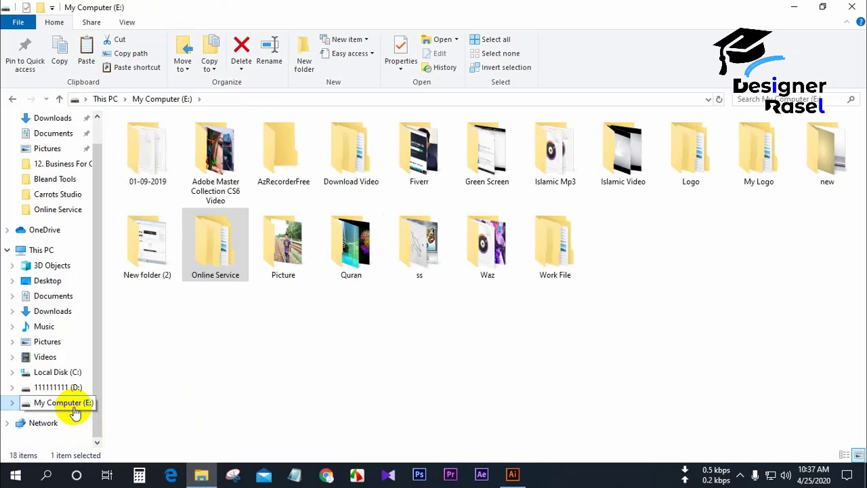
double_click(215, 274)
double_click(177, 288)
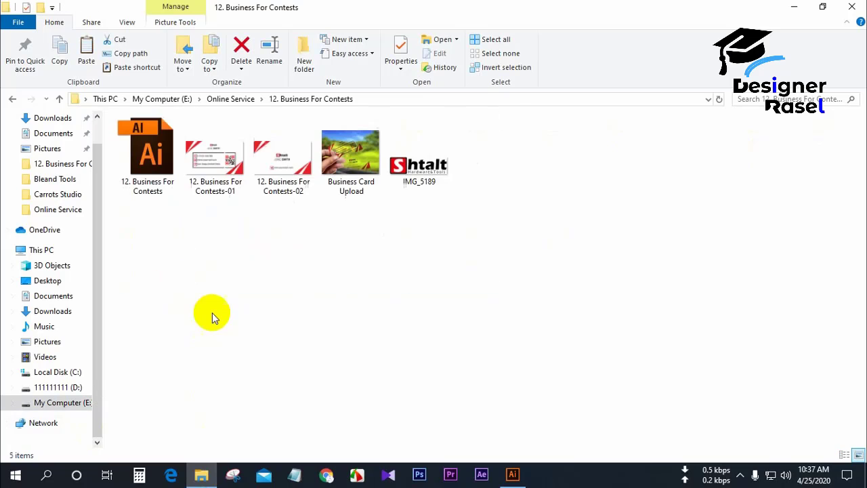
Place the IMG_5189 logo image in the Illustrator document, embed it, and move it onto the empty canvas below the first artboard.
left_click(431, 170)
left_click_drag(431, 170, 451, 131)
scroll(454, 136, "up", 3)
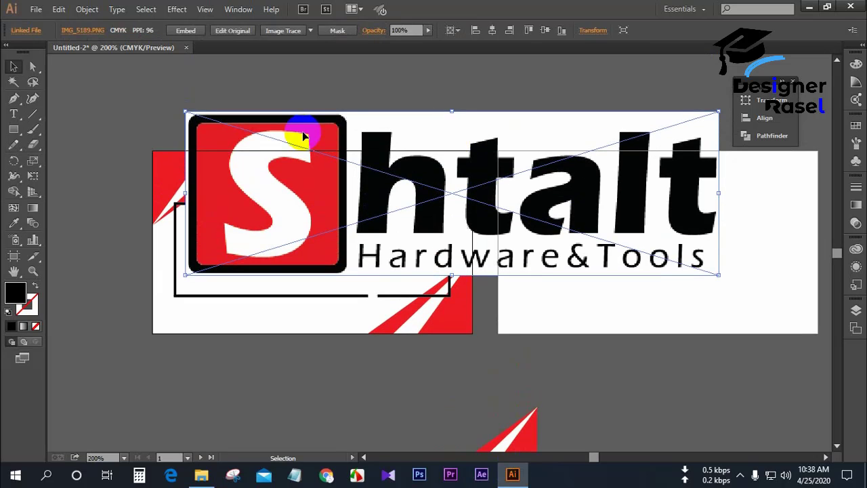
left_click(185, 30)
scroll(420, 175, "down", 2)
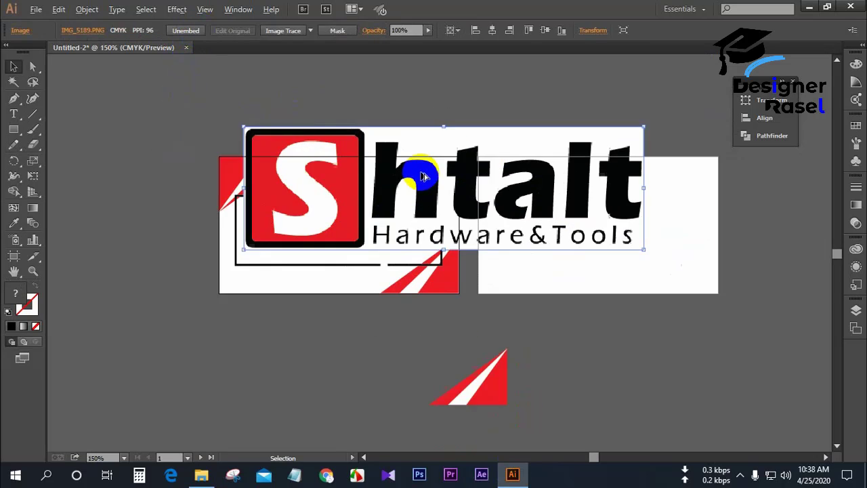
left_click_drag(499, 176, 294, 309)
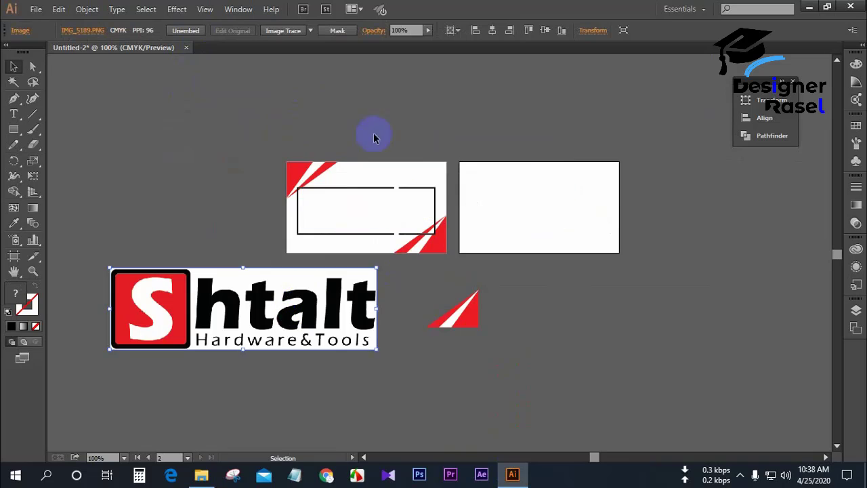
Image-trace the logo in Color mode, then collapse the Image Trace panel and dock it under the Pathfinder panel.
left_click(285, 29)
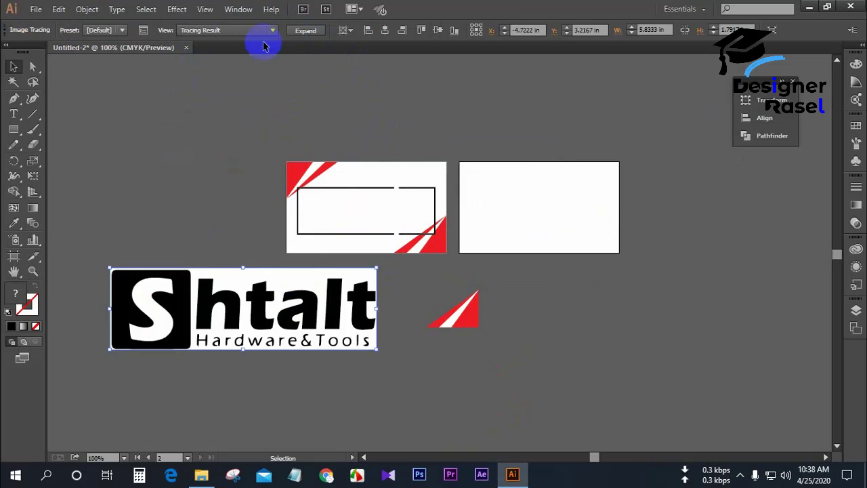
left_click(144, 30)
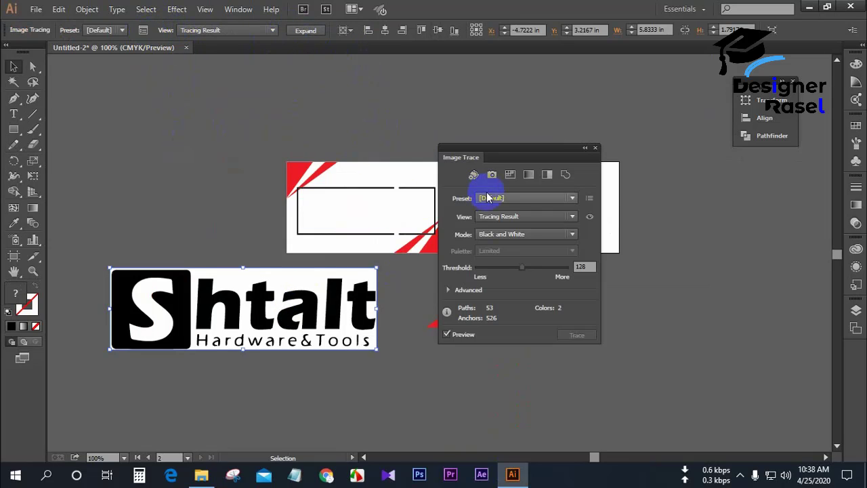
left_click(501, 235)
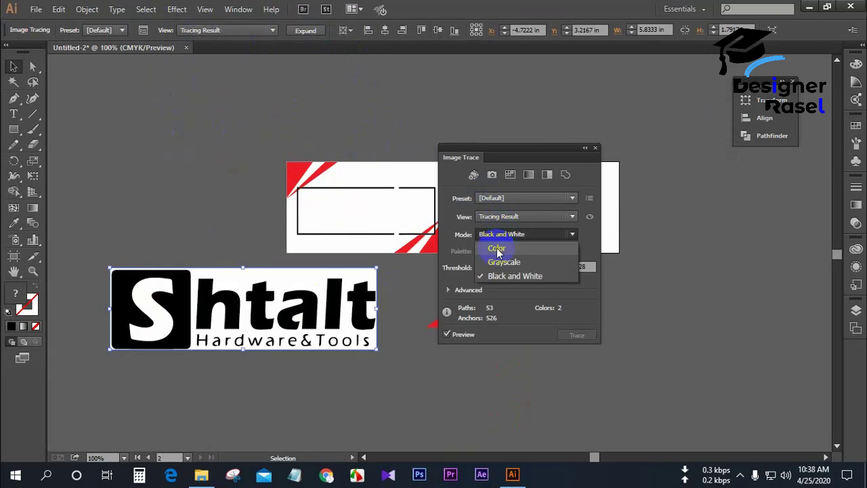
left_click(498, 248)
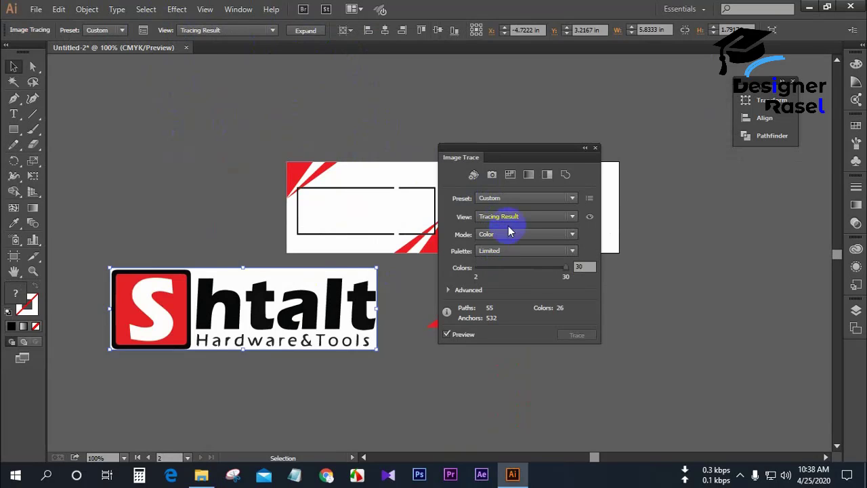
left_click(585, 148)
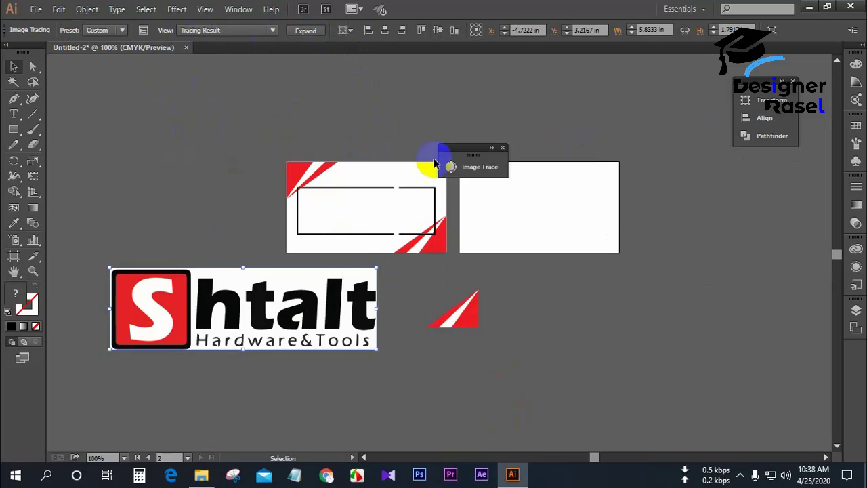
mouse_move(470, 147)
left_mouse_down()
mouse_move(775, 153)
mouse_move(768, 155)
left_mouse_up()
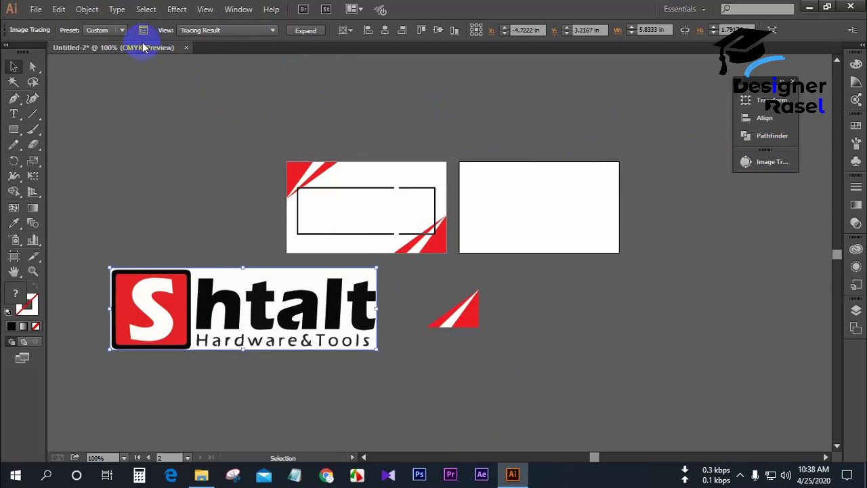
Expand the traced logo, ungroup the resulting shapes and deselect them.
left_click(305, 30)
right_click(233, 310)
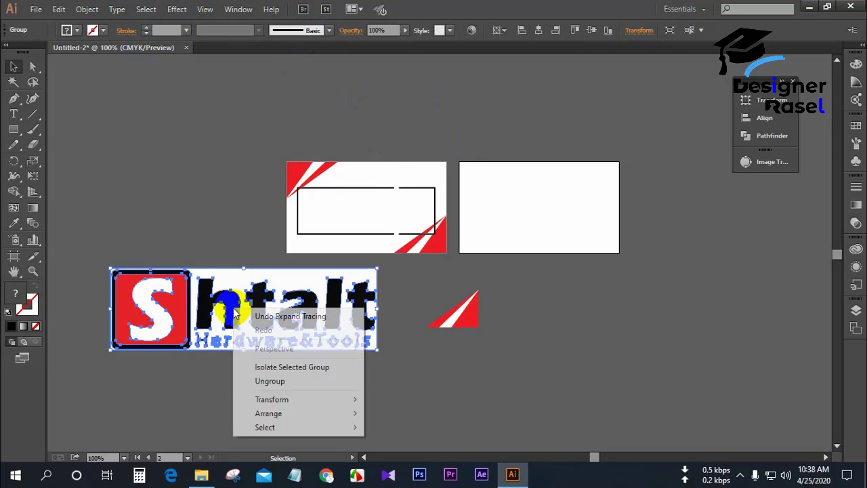
left_click(281, 381)
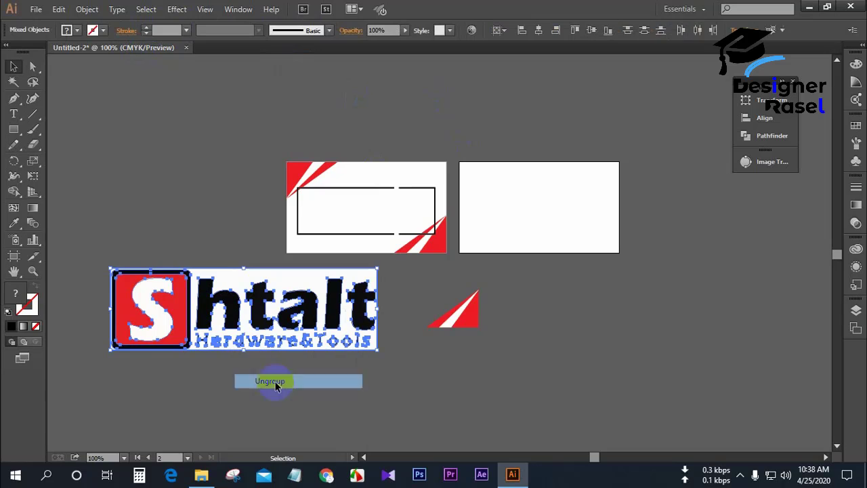
left_click_drag(319, 360, 334, 273)
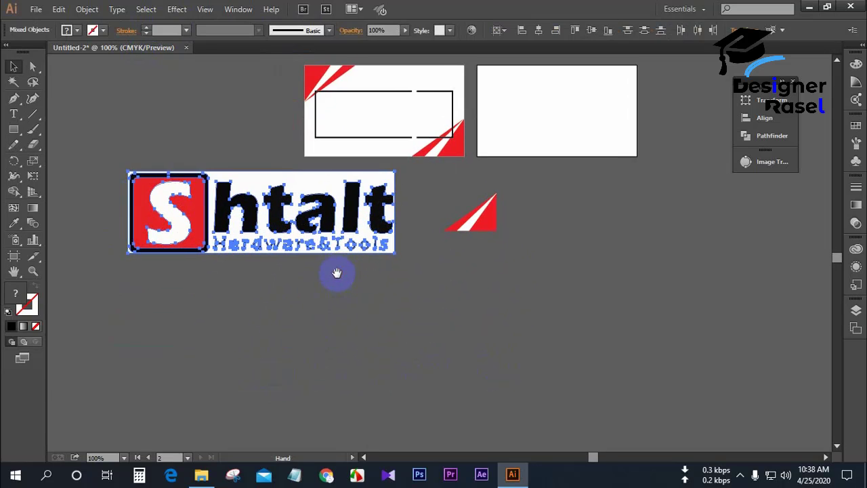
right_click(303, 233)
left_click(337, 307)
left_click(621, 294)
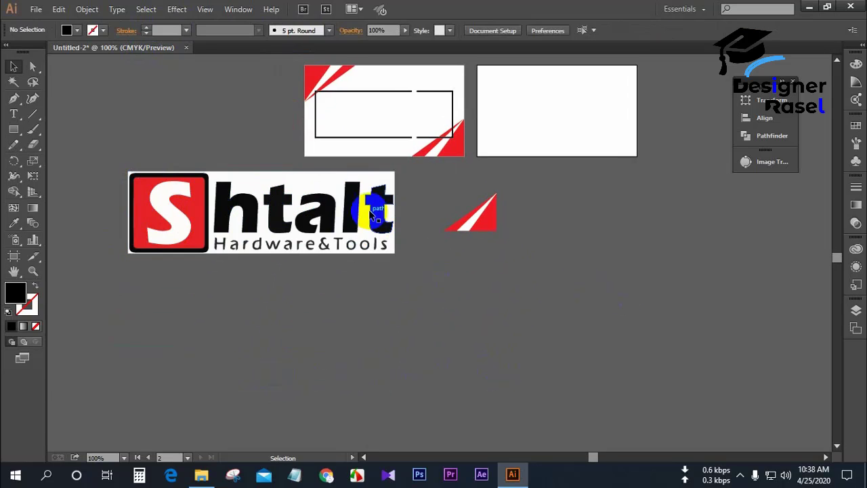
Release the compound path of the logo's white background, then delete the background and the white fills inside the tagline letters.
left_click(334, 188)
right_click(334, 188)
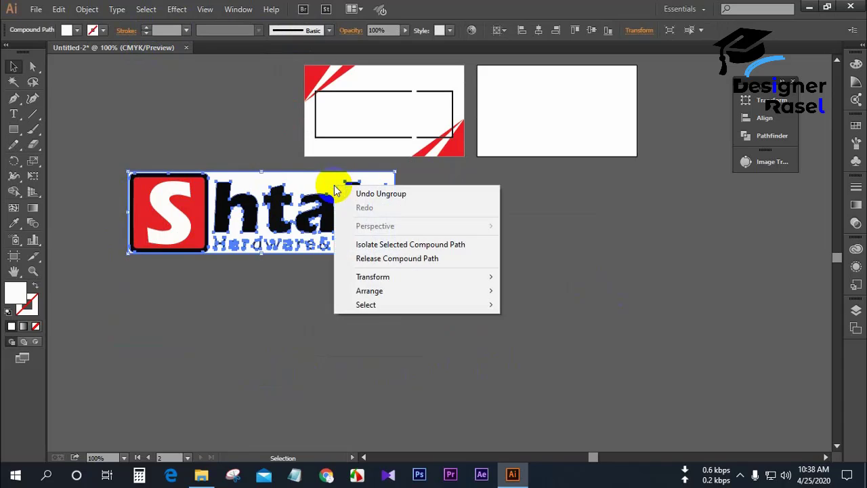
left_click(381, 255)
left_click(352, 296)
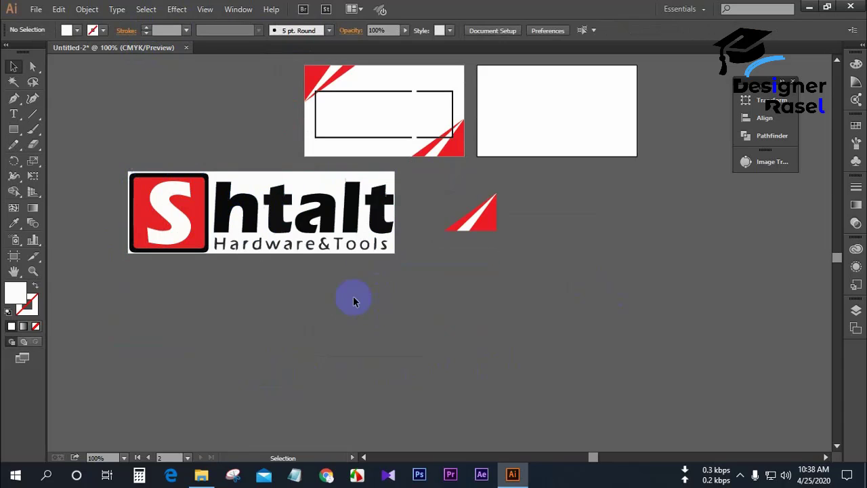
left_click(257, 181)
key("Delete")
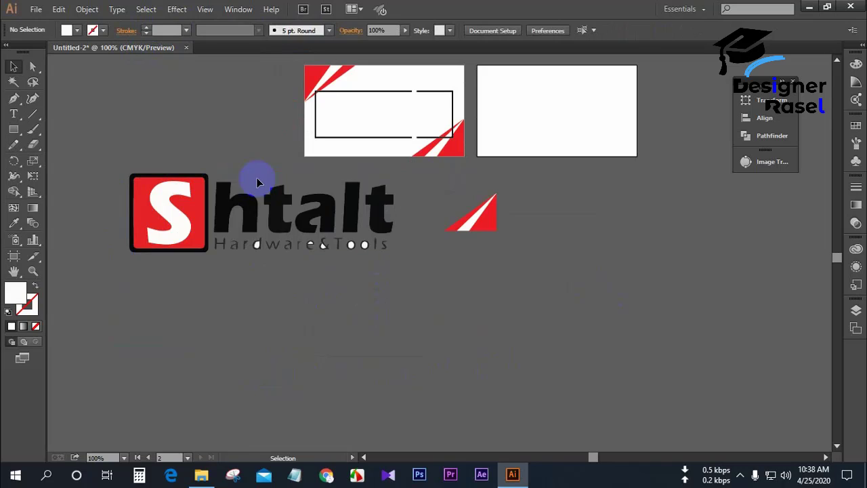
left_click(258, 244)
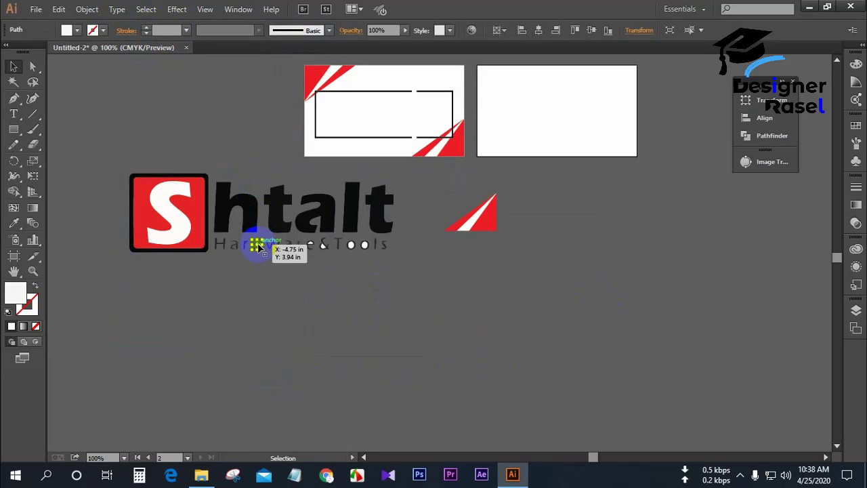
key("Delete")
Group all the remaining logo shapes, including the red S badge and both text lines, and deselect the group.
key("ctrl+plus")
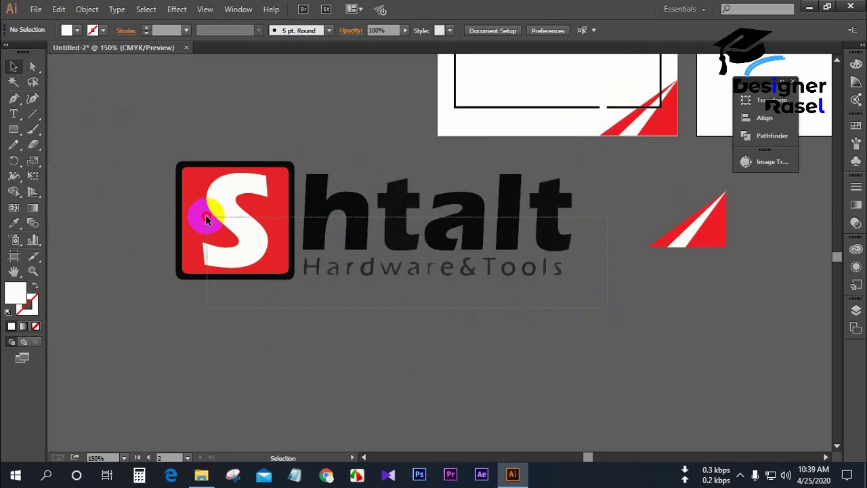
left_click_drag(207, 219, 193, 202)
right_click(232, 216)
left_click(273, 276)
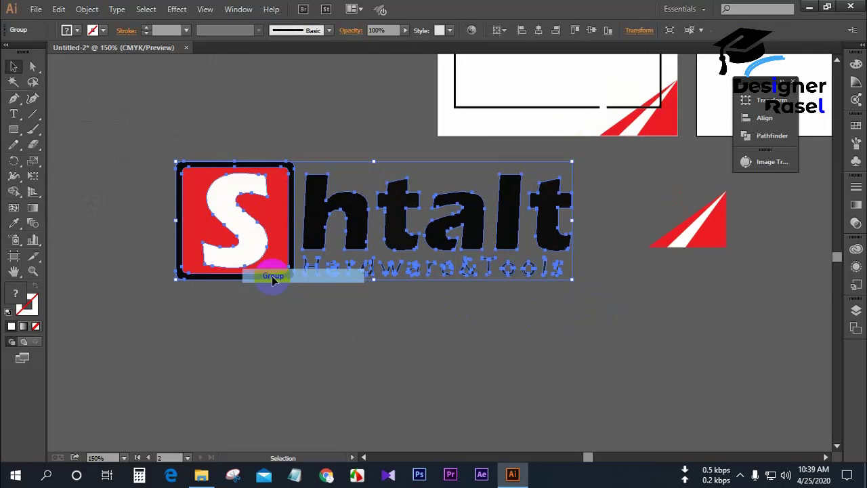
left_click(300, 334)
Move the logo onto the first card, scale it down proportionally and position it centrally above the black frame.
scroll(300, 334, "down", 2)
left_click_drag(414, 314, 382, 297)
left_click_drag(352, 289, 420, 201)
scroll(411, 197, "up", 3)
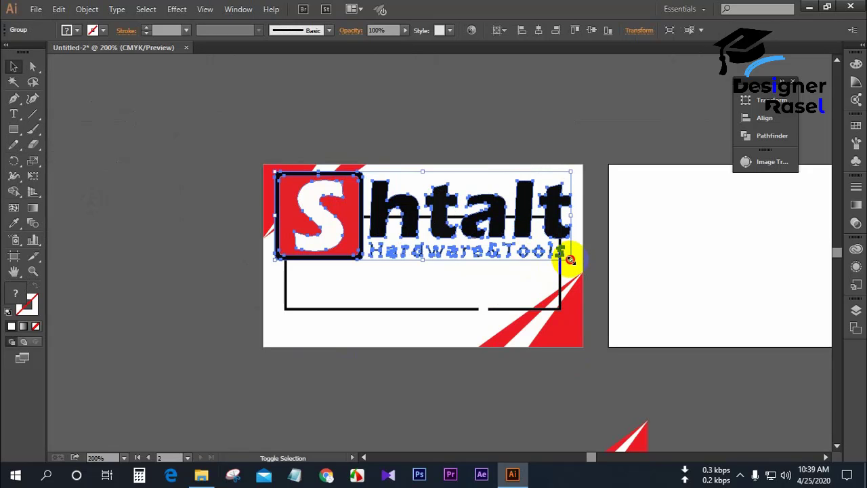
left_click_drag(570, 259, 493, 228)
left_click_drag(438, 214, 452, 192)
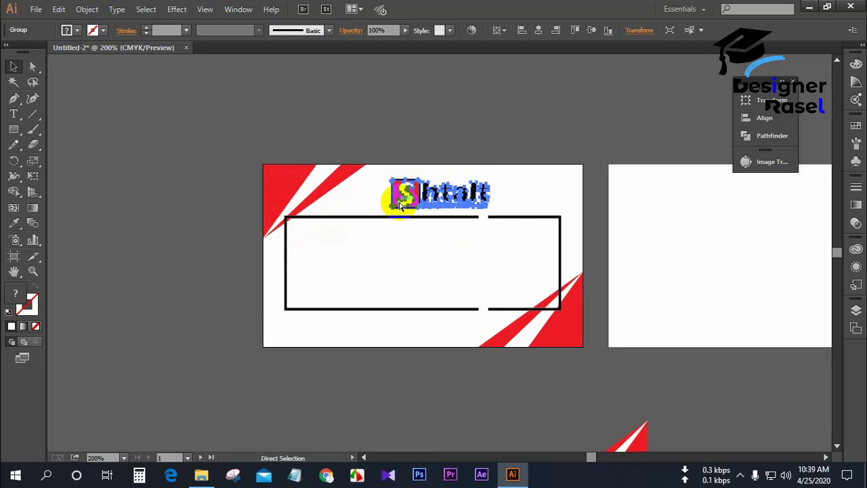
Show the rulers and add two horizontal guides, at the logo's top edge and at a matching margin above the card's bottom edge.
key("ctrl+r")
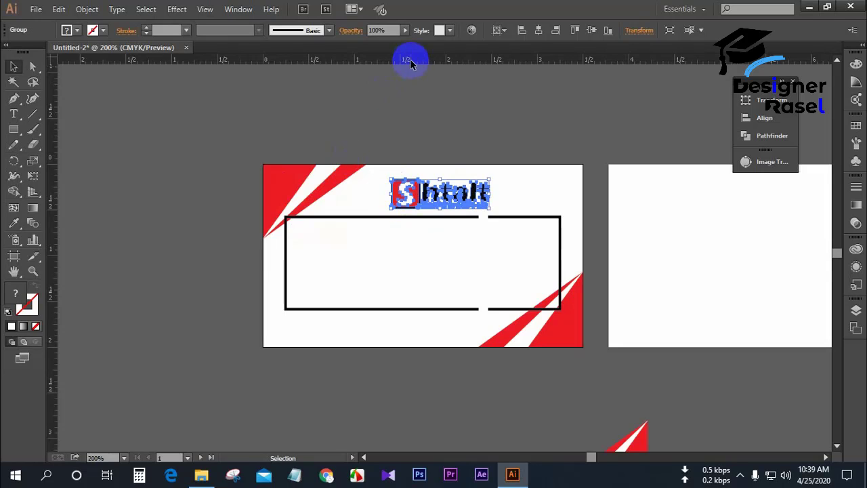
left_click_drag(425, 65, 425, 180)
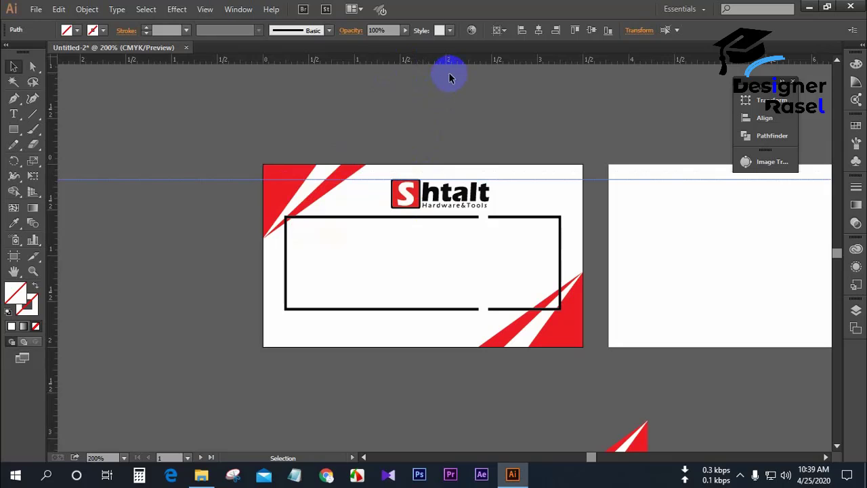
left_click_drag(450, 67, 473, 328)
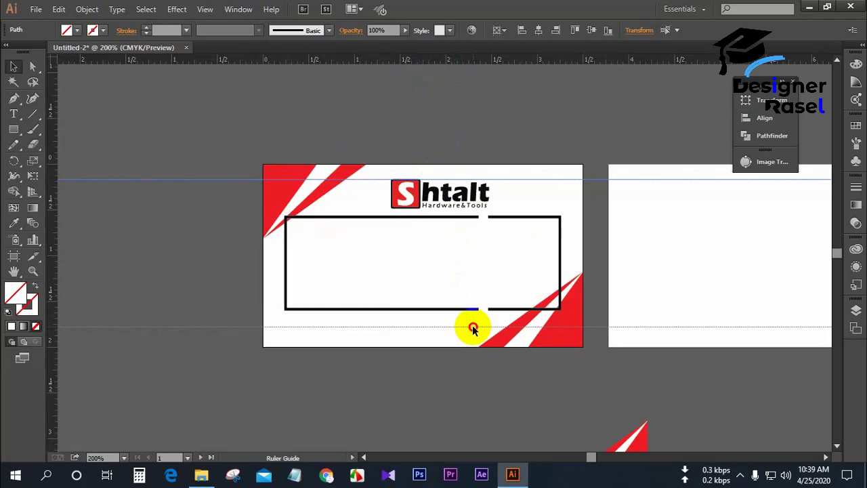
left_click_drag(472, 328, 472, 330)
scroll(418, 109, "down", 1)
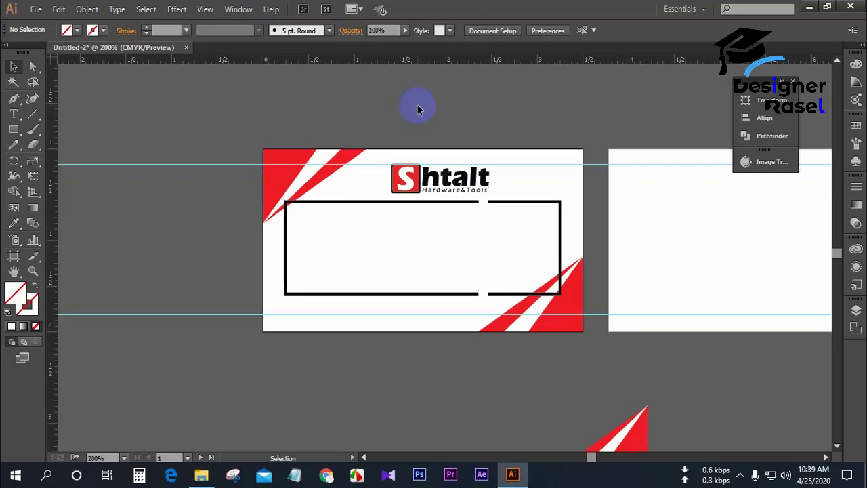
Nudge the black frame down until its lower side sits just above the lower guide.
left_click(459, 203)
left_click(463, 203)
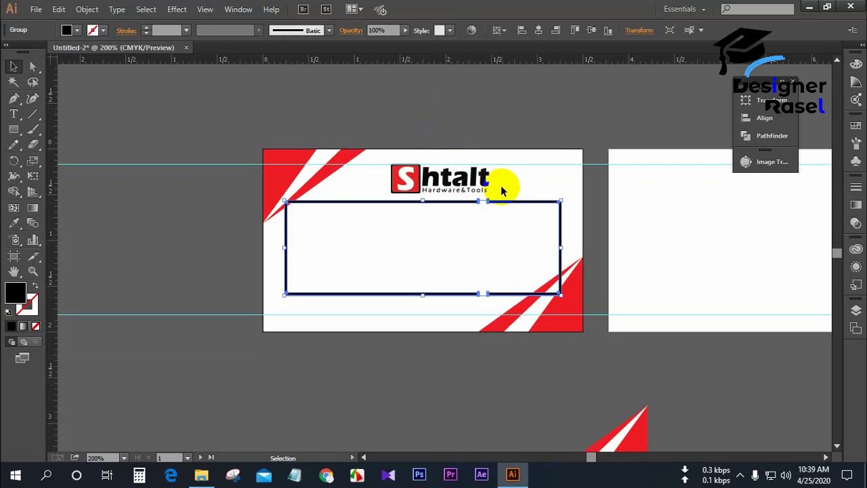
key("Down")
key("Down")
key("Down")
key("Down")
key("Down")
key("Down")
key("Down")
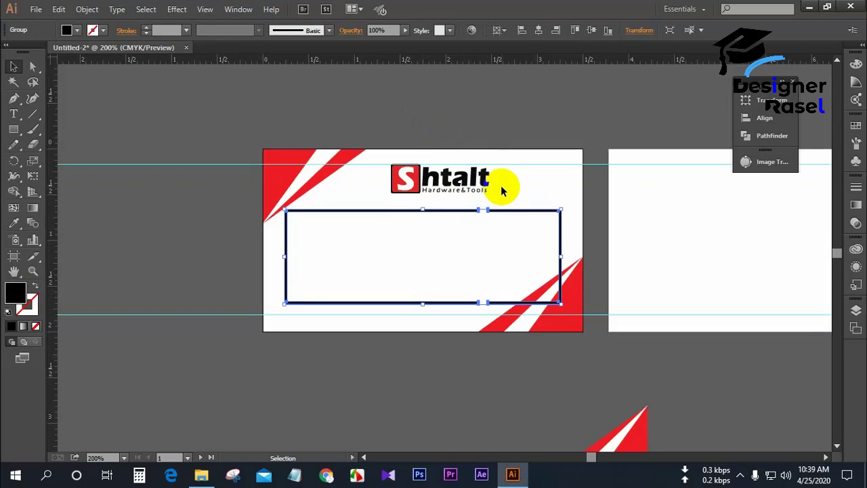
key("Down")
key("Down")
key("Down")
key("Down")
key("Down")
key("Down")
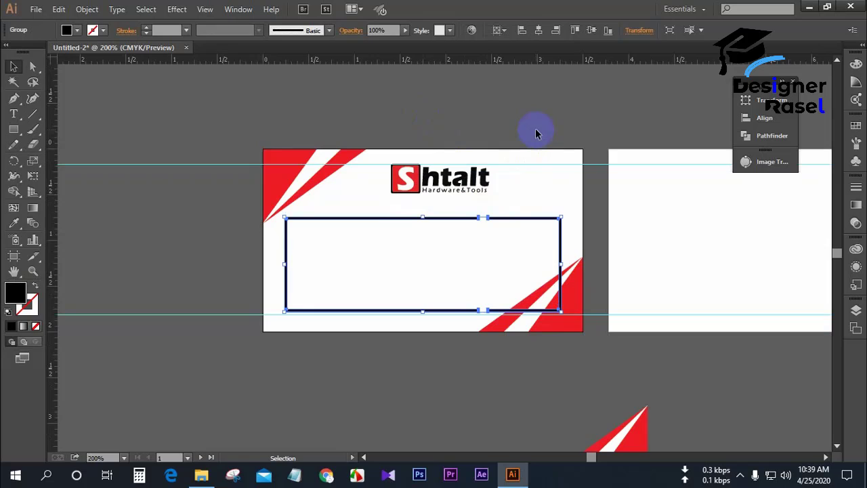
key("Down")
Scale the logo down slightly and proportionally about its centre, and deselect it.
left_click(457, 182)
left_click(457, 182)
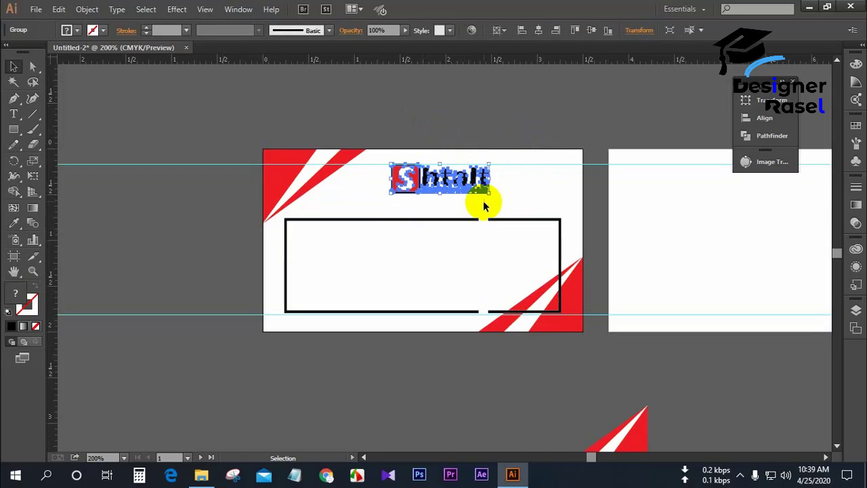
left_click_drag(488, 192, 480, 184)
left_click(478, 142)
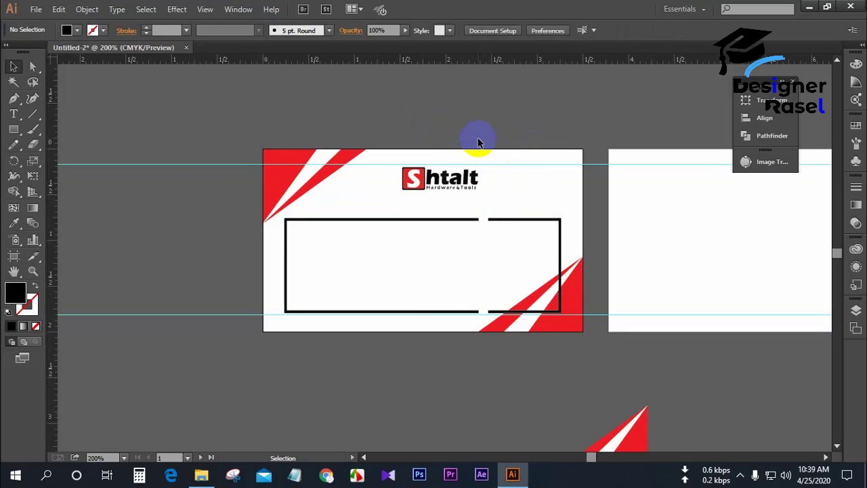
Scale the logo on the first card down a little more, proportionally about its centre, and deselect it.
scroll(477, 142, "down", 1)
left_click(464, 151)
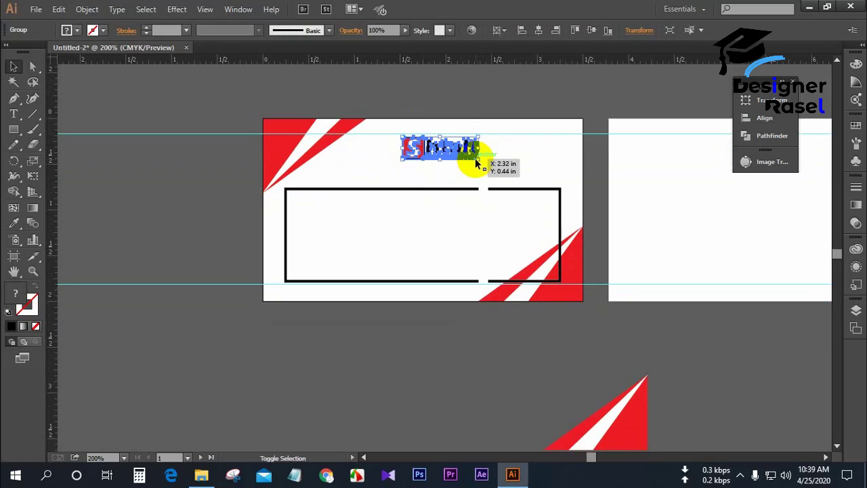
left_click_drag(477, 158, 465, 149)
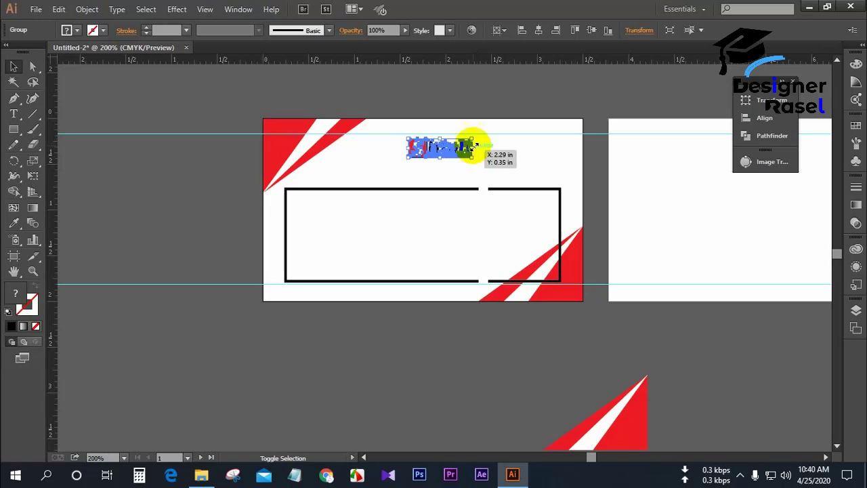
left_click(472, 137)
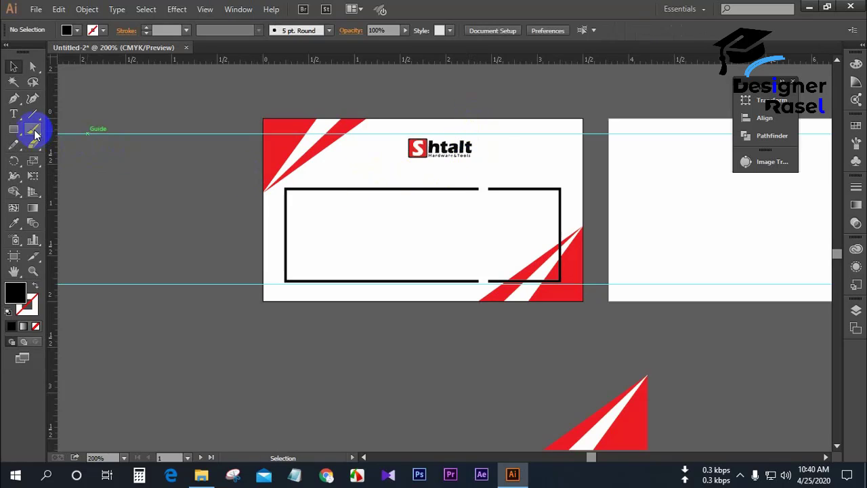
Add the cardholder's full name in capitals as a 12 pt text line below the logo, with the surname in Roboto Medium.
left_click(12, 118)
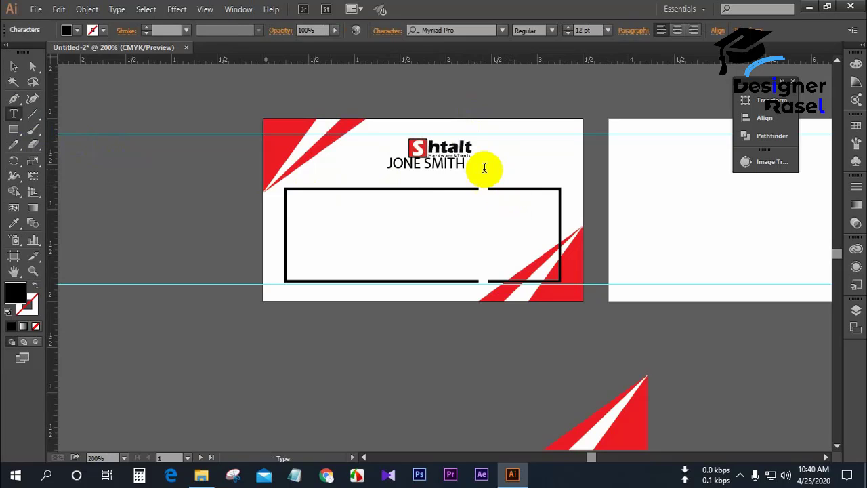
left_click_drag(467, 164, 434, 169)
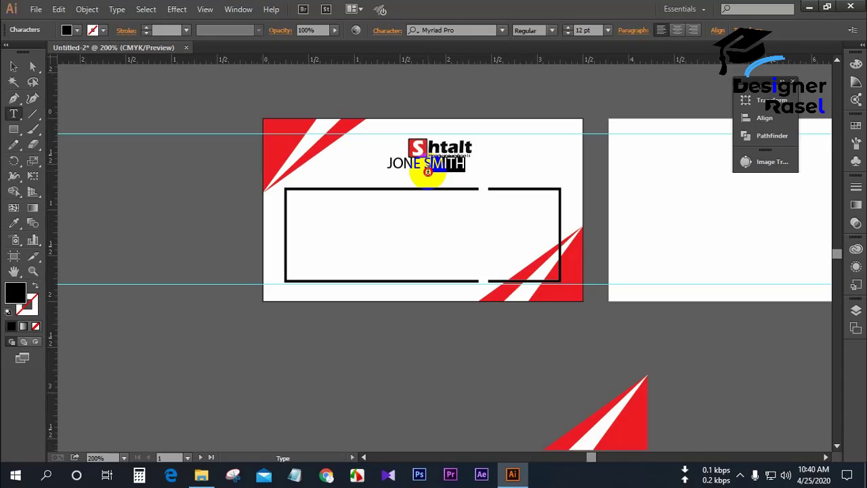
left_click(471, 30)
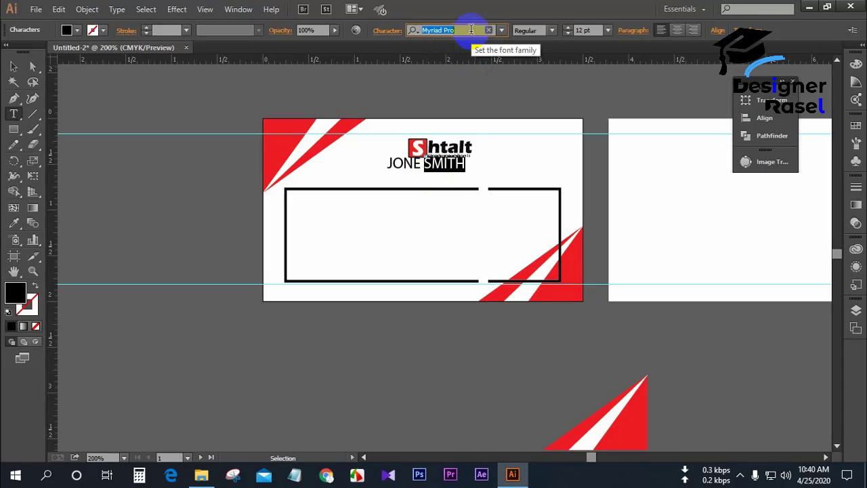
type("rp")
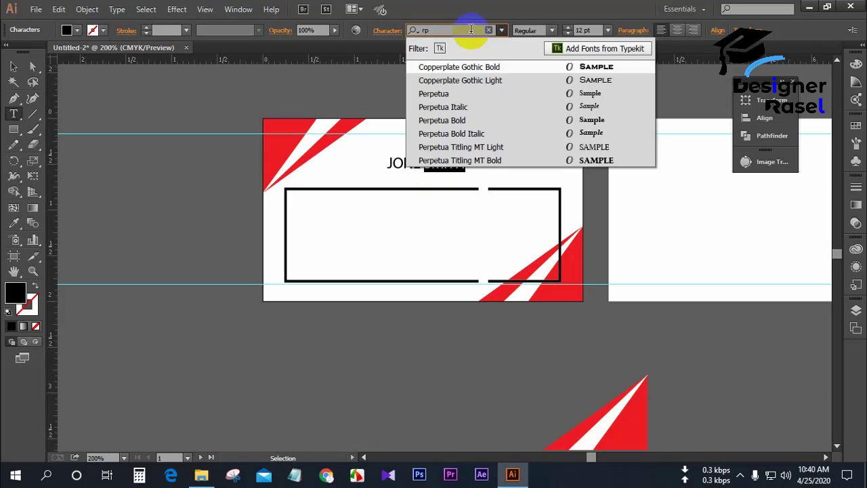
key("BackSpace")
type("o")
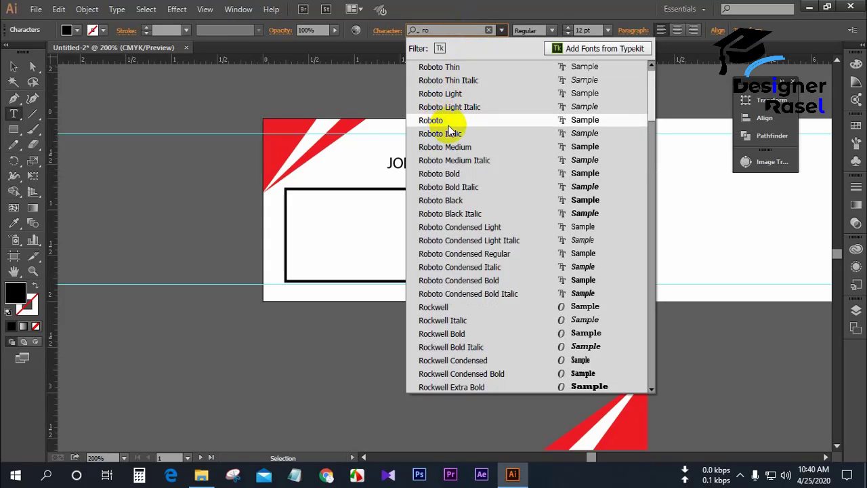
left_click(447, 147)
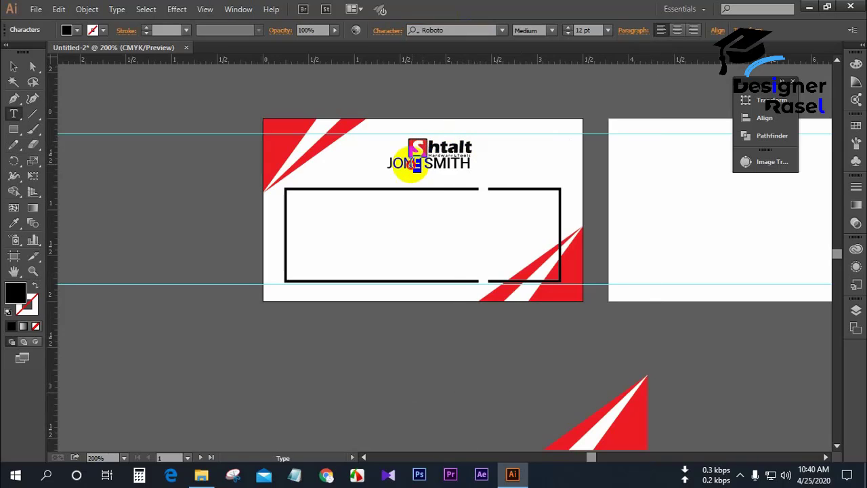
Set the first name in the line below the logo to Roboto Thin.
left_click_drag(411, 164, 386, 163)
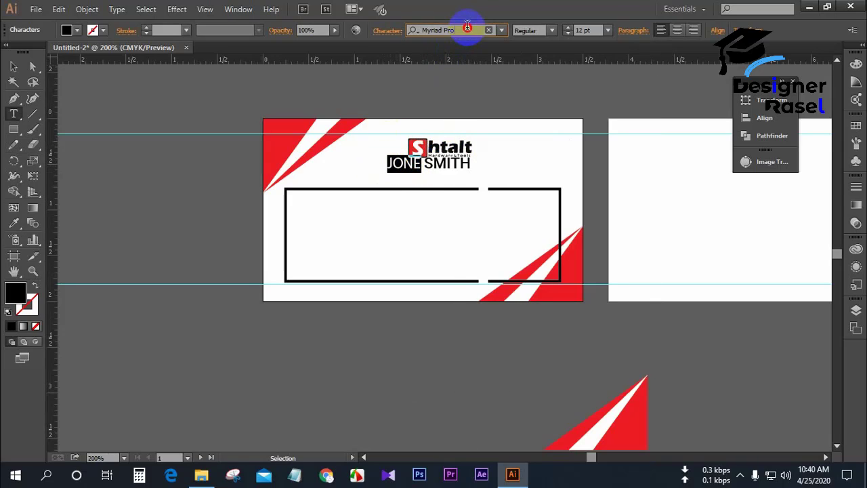
left_click(411, 30)
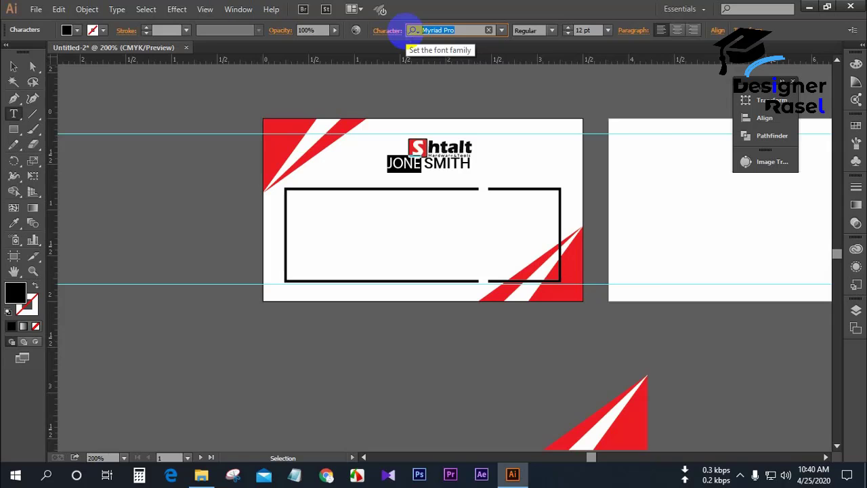
type("ro")
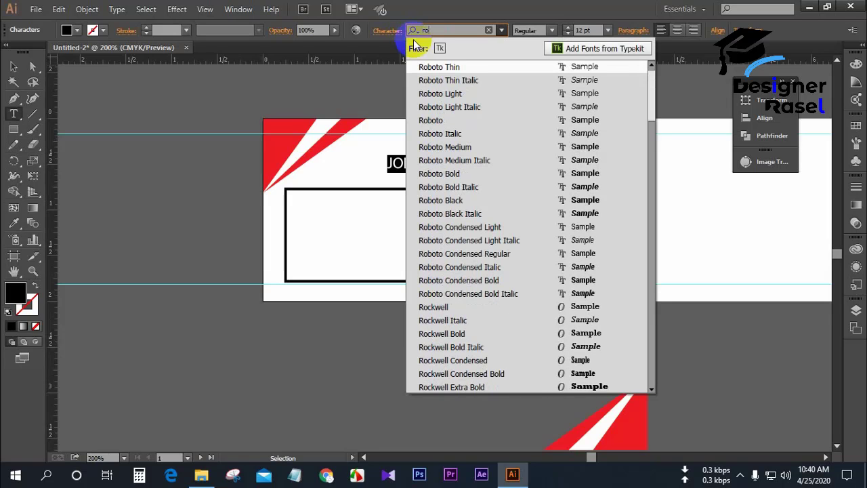
left_click(434, 67)
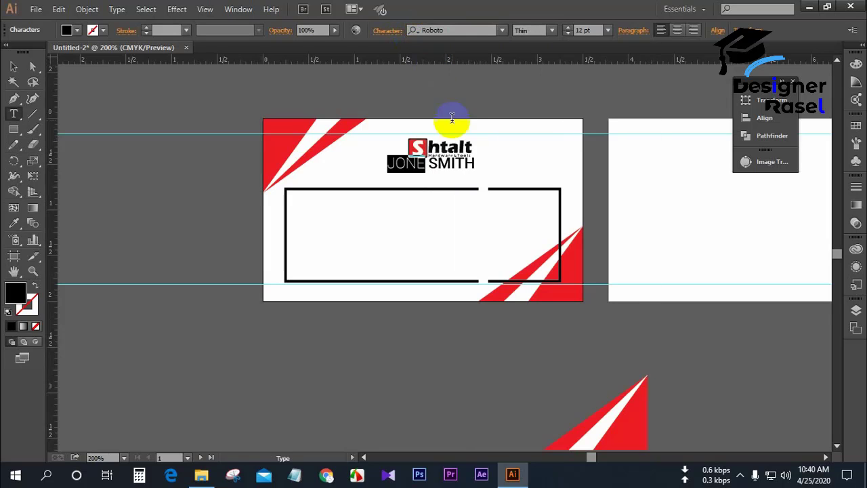
Finish editing the name line and nudge it slightly down and to the right beneath the logo.
left_click(464, 166)
left_click(13, 66)
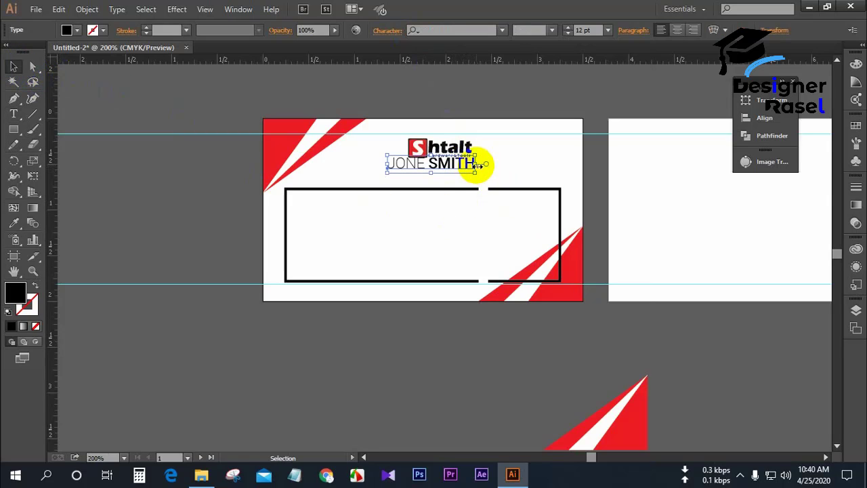
key("Down")
key("Down")
key("Right")
key("Right")
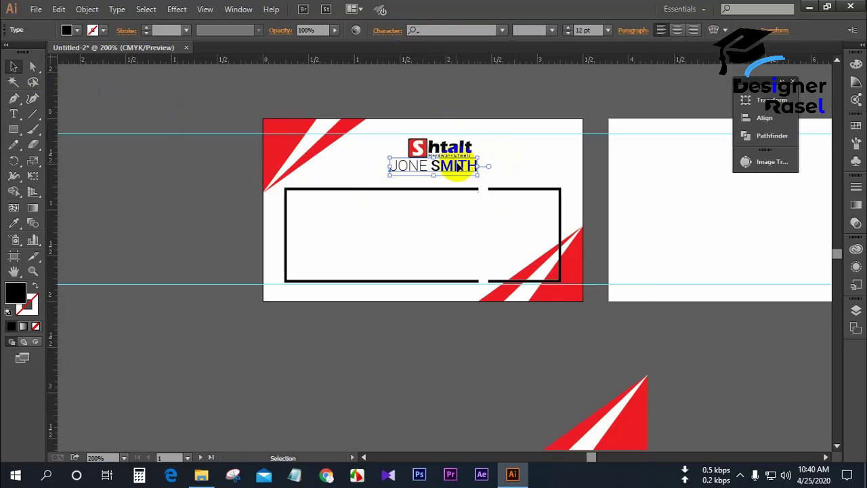
Align the logo and the name line by their horizontal centres, relative to the selection, and deselect them.
left_click(450, 155, "shift")
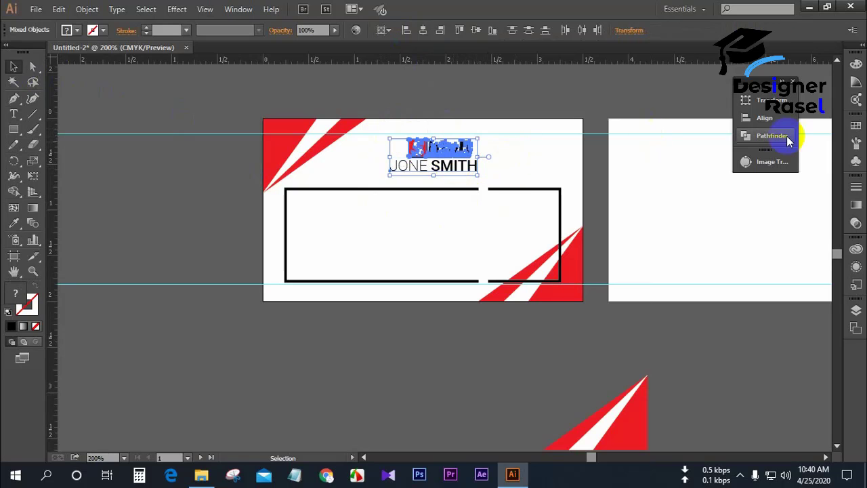
left_click(764, 119)
left_click(719, 187)
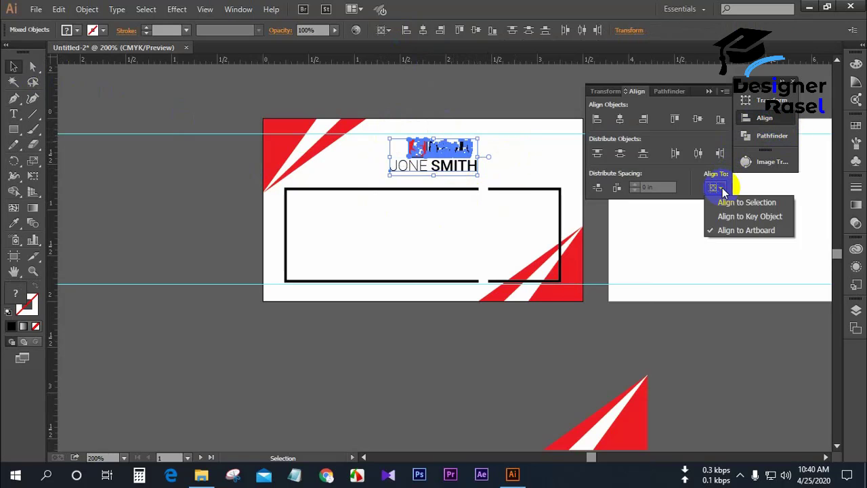
left_click(728, 206)
left_click(620, 121)
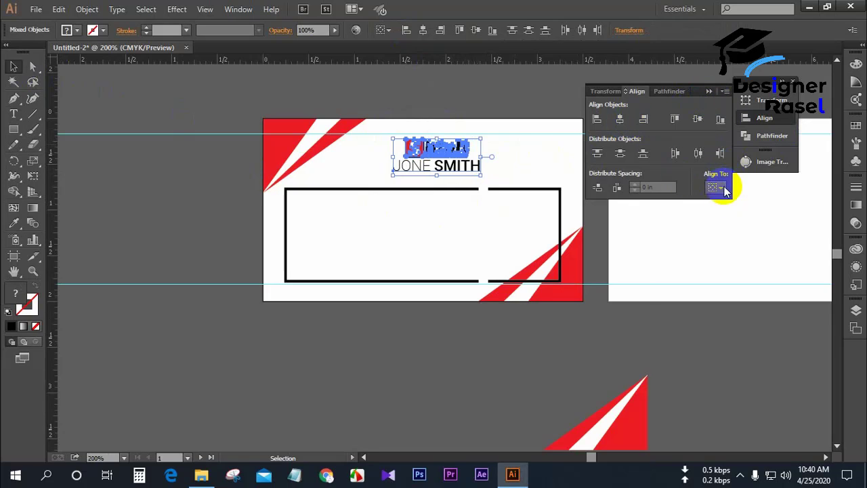
left_click(705, 90)
left_click(594, 105)
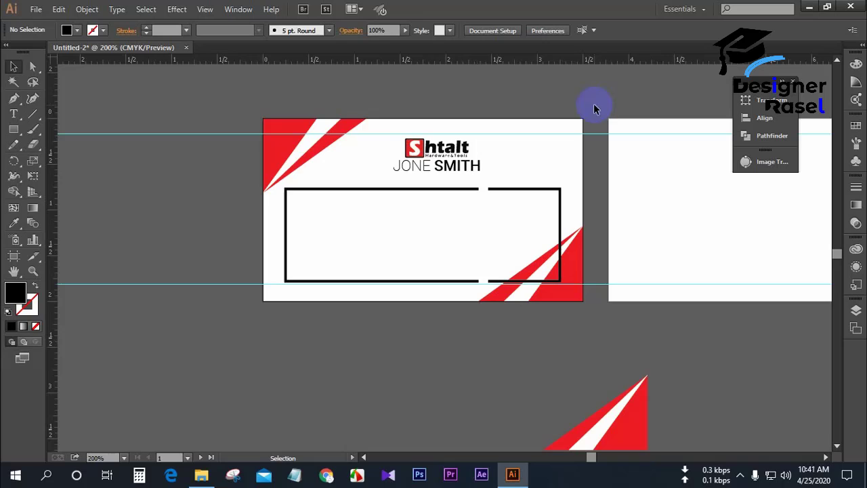
Widen the gap between logo and name by nudging the name line down and the logo up slightly.
left_click(446, 165)
key("Down")
key("Down")
left_click(530, 153)
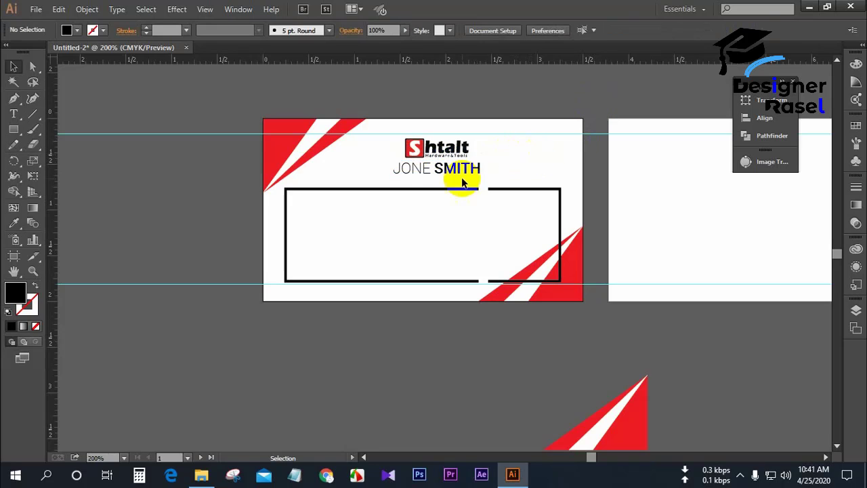
left_click(448, 146)
key("Up")
left_click(528, 169)
scroll(522, 174, "down", 1)
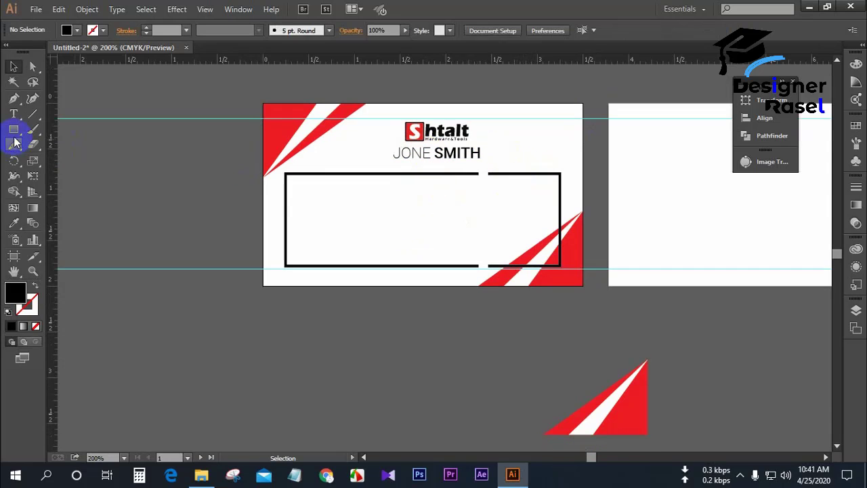
Add a 12 pt text line with the phone number inside the black frame and set it to Roboto Regular.
left_click(14, 114)
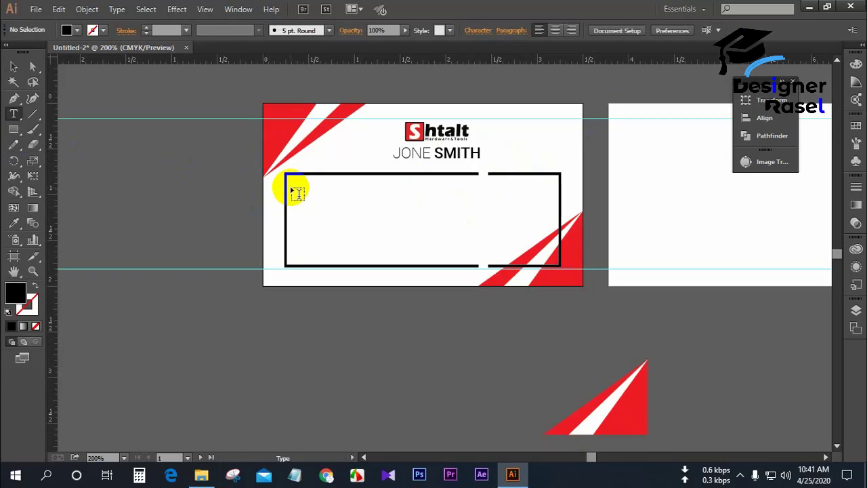
left_click(291, 186)
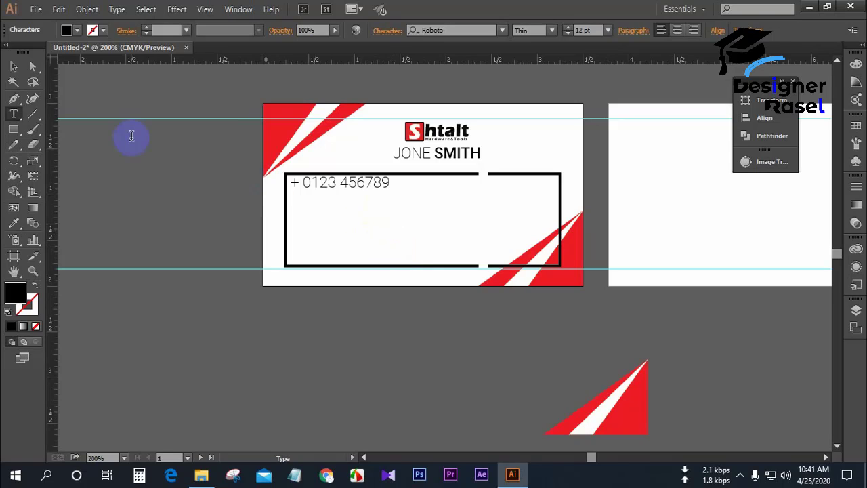
left_click(19, 67)
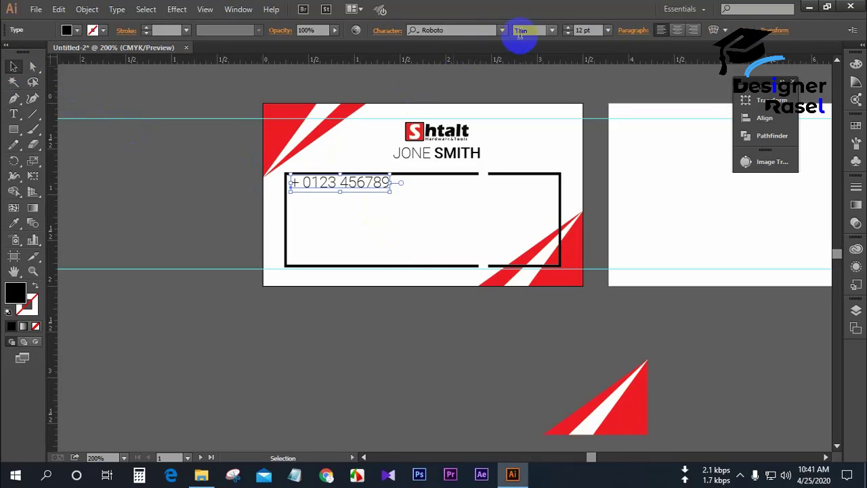
left_click(551, 31)
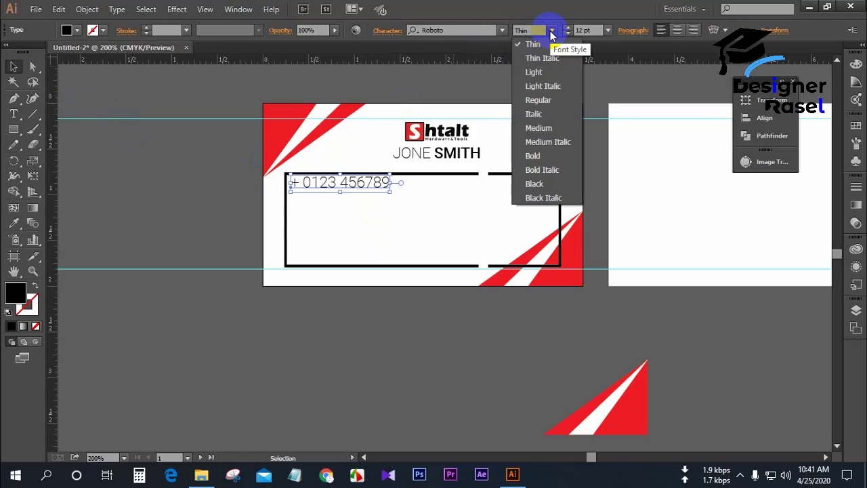
left_click(538, 100)
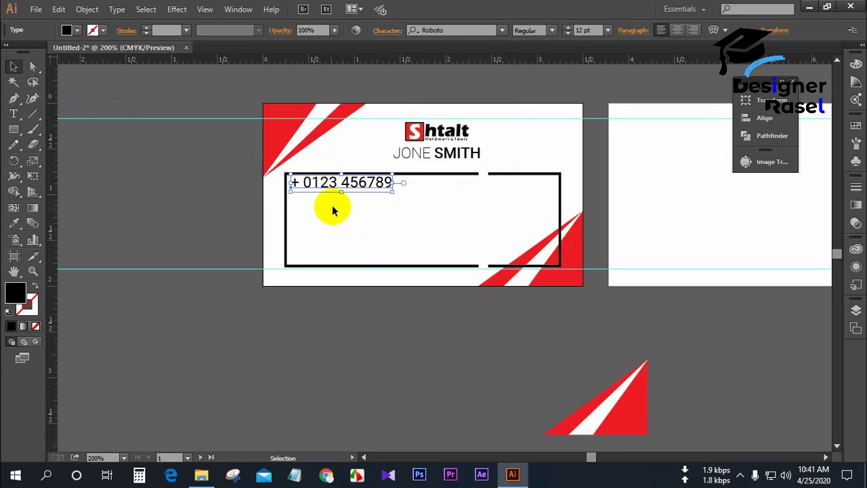
Move the phone line further inside the frame and duplicate it below, replacing the copy's text with "yourwebsite.come".
left_click_drag(351, 191, 293, 212)
double_click(359, 212)
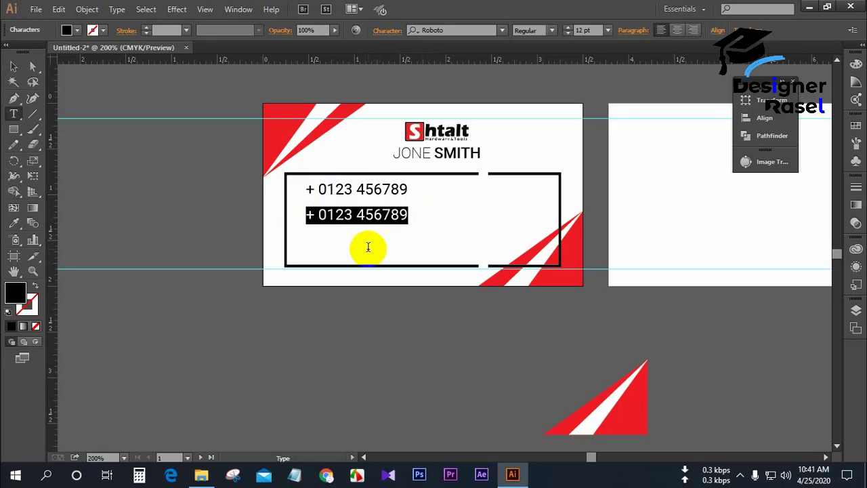
key("BackSpace")
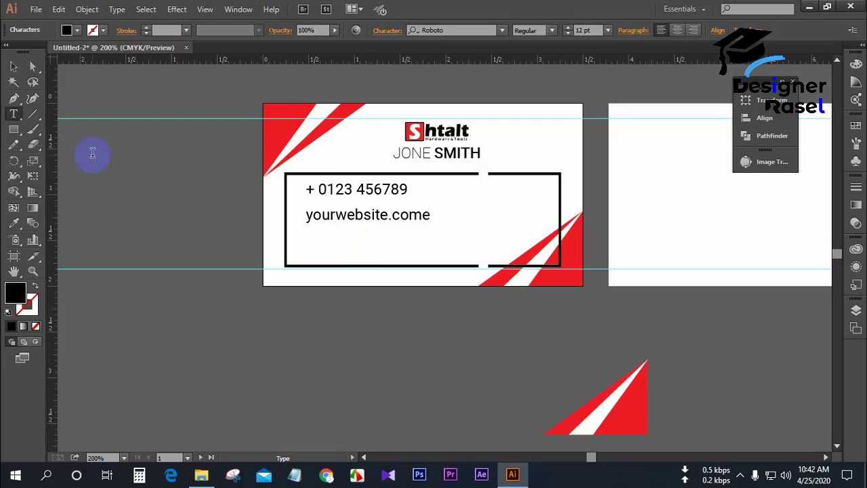
left_click(13, 67)
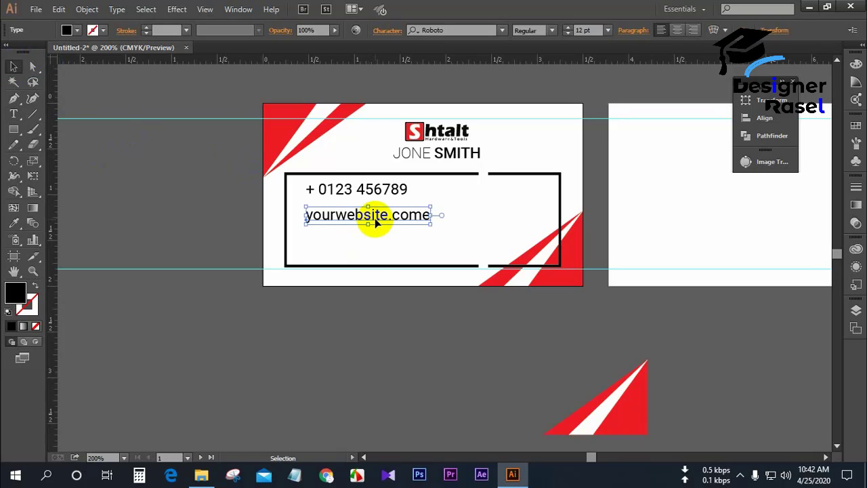
Duplicate the website line directly below and replace the copy's text with the city and country of the address, correcting the country's spelling.
left_click_drag(374, 223, 372, 239)
key("t")
left_click_drag(433, 238, 213, 235)
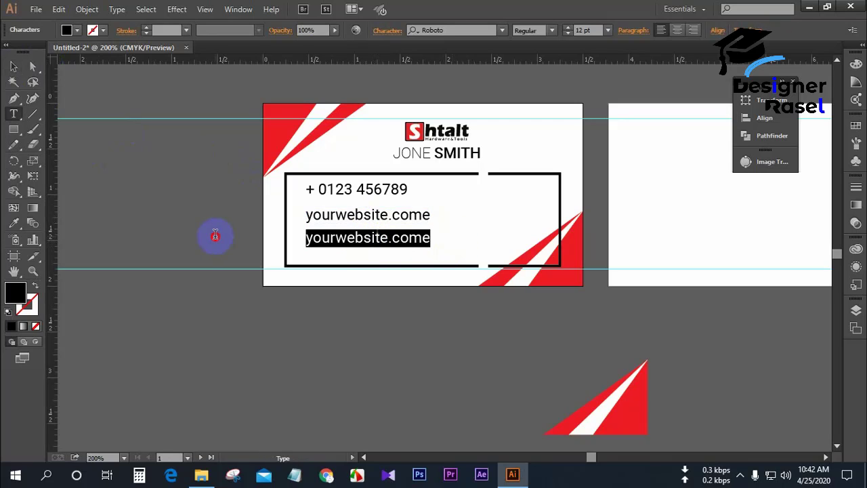
type("Sen Diego,Unghted")
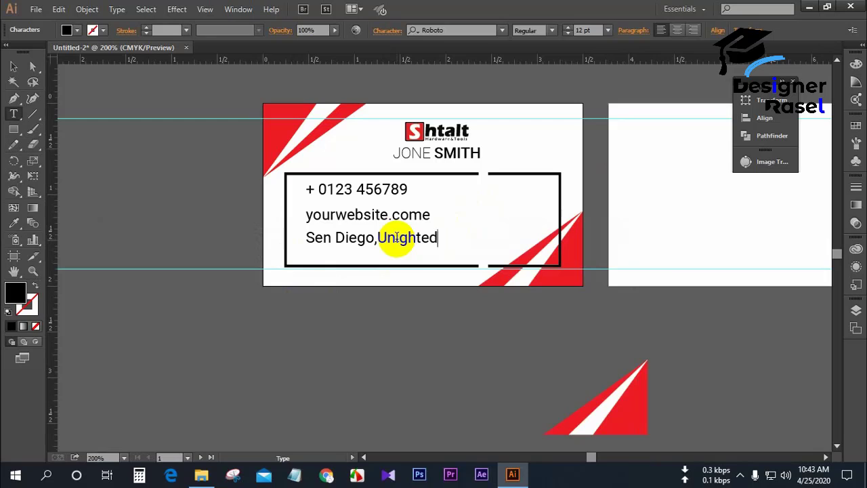
left_click_drag(397, 238, 418, 240)
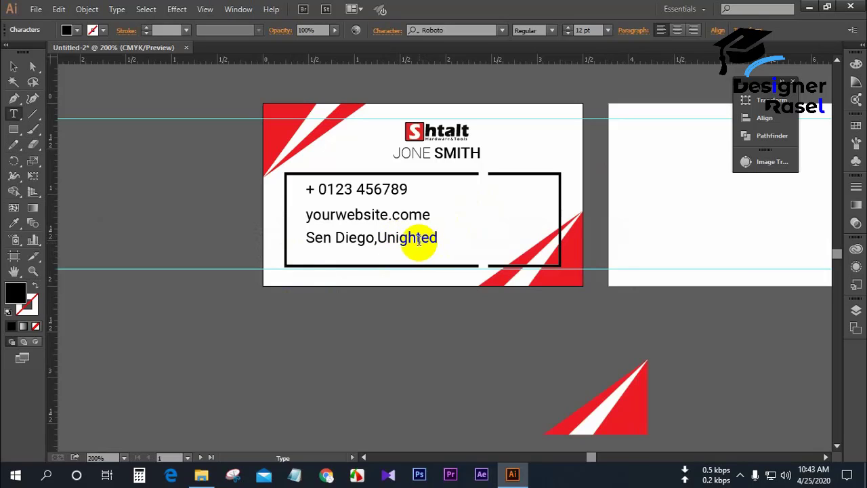
key("BackSpace")
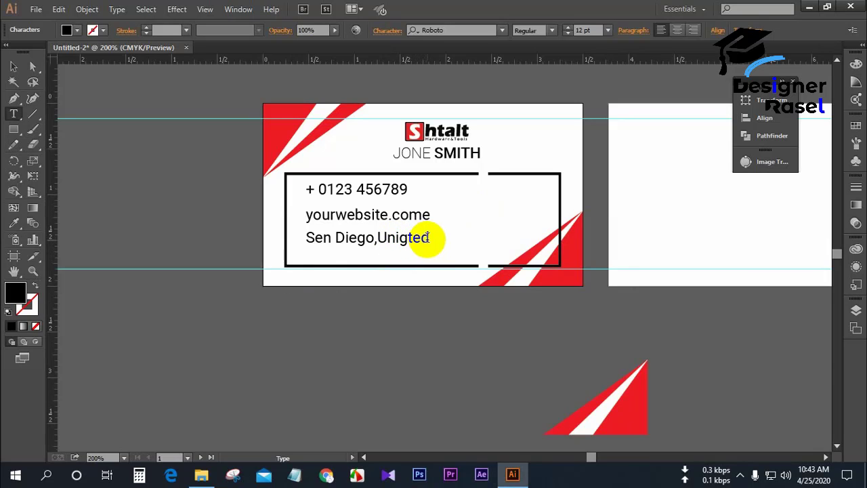
key("BackSpace")
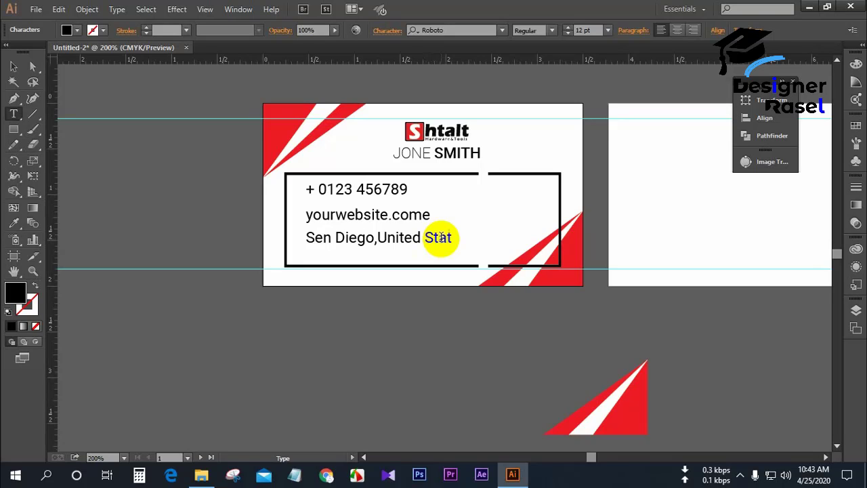
left_click(437, 231)
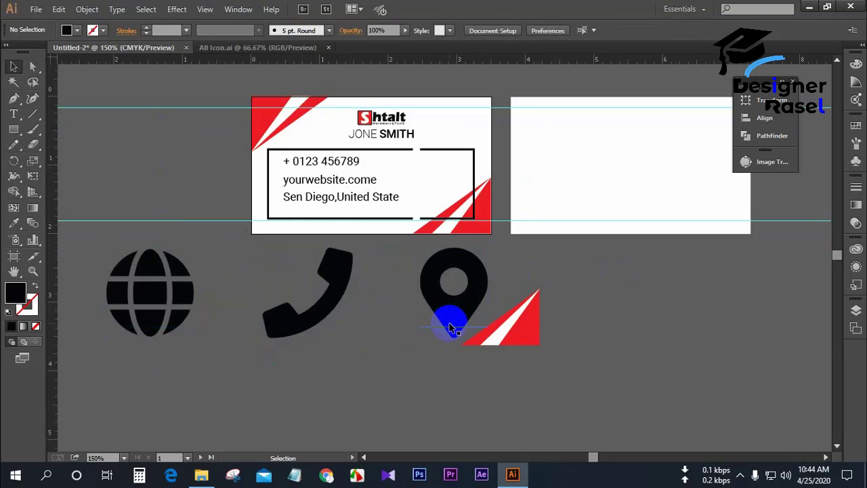
Scale the phone icon down proportionally to about 13.6 pt and rotate it so the handset stands upright.
left_click(463, 328)
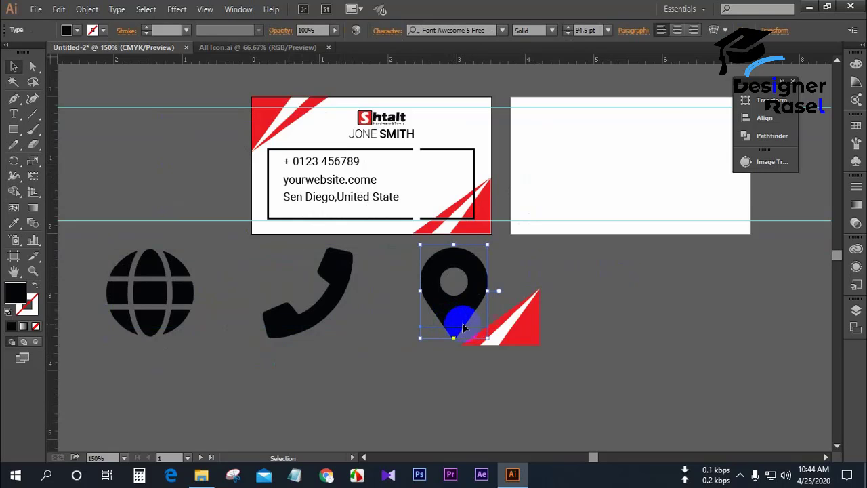
left_click(285, 317)
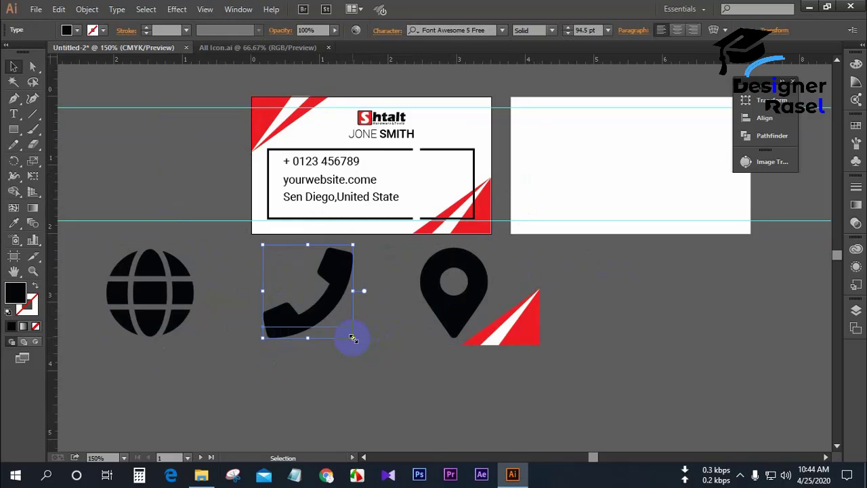
left_click_drag(352, 338, 315, 299)
scroll(308, 303, "up", 3)
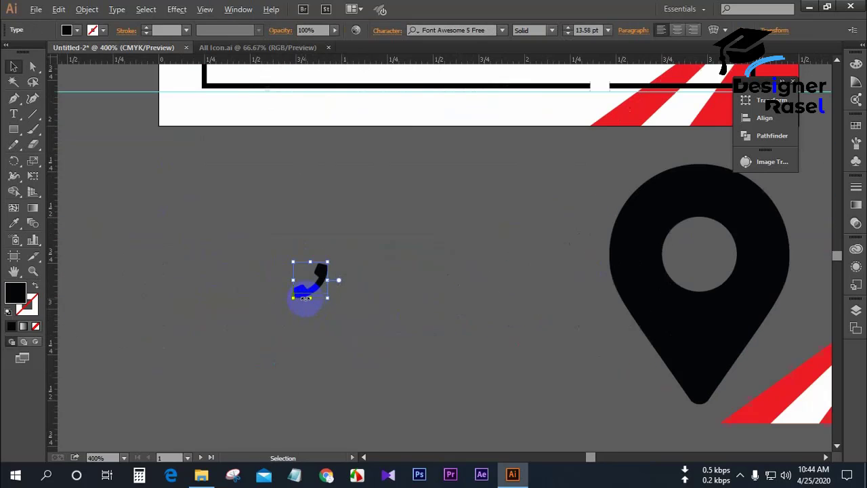
left_click_drag(293, 299, 327, 291)
left_click(254, 268)
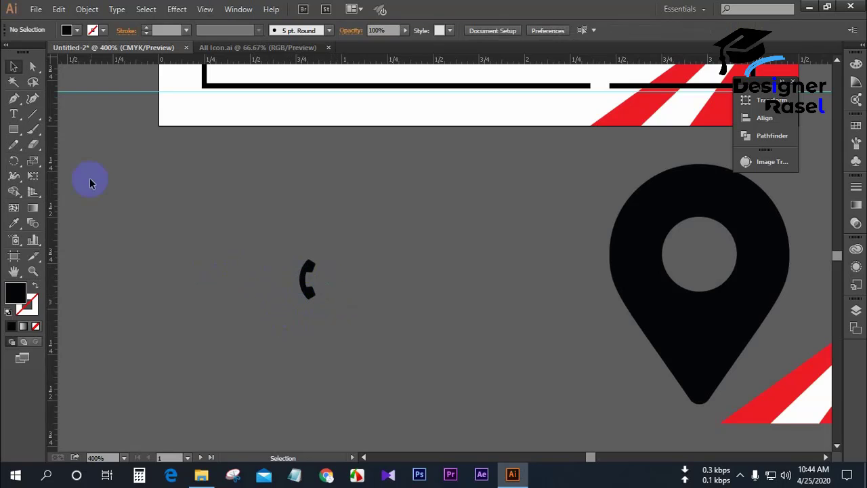
Draw a square of about 0.225 in around the phone icon with no fill and a 1 pt black stroke.
left_click(14, 128)
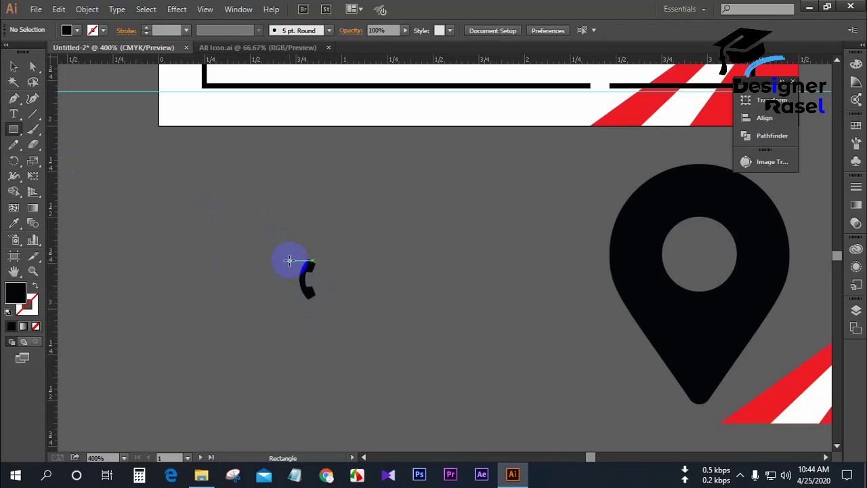
left_click_drag(289, 260, 330, 302)
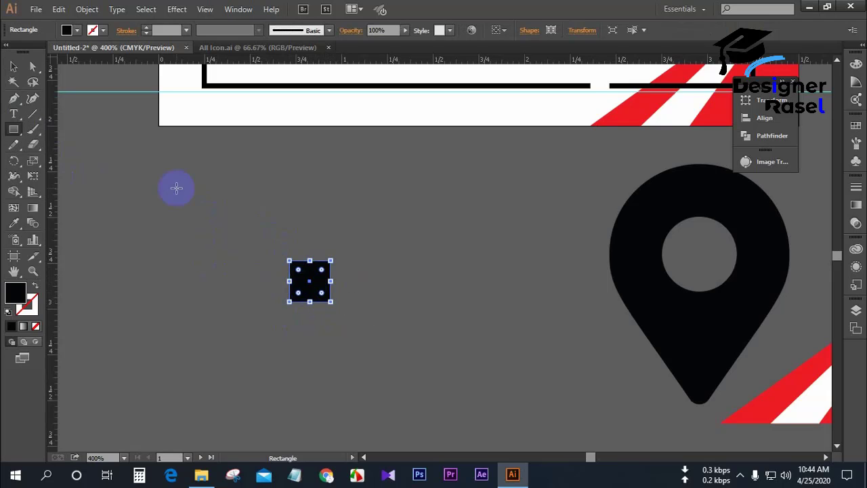
left_click(13, 66)
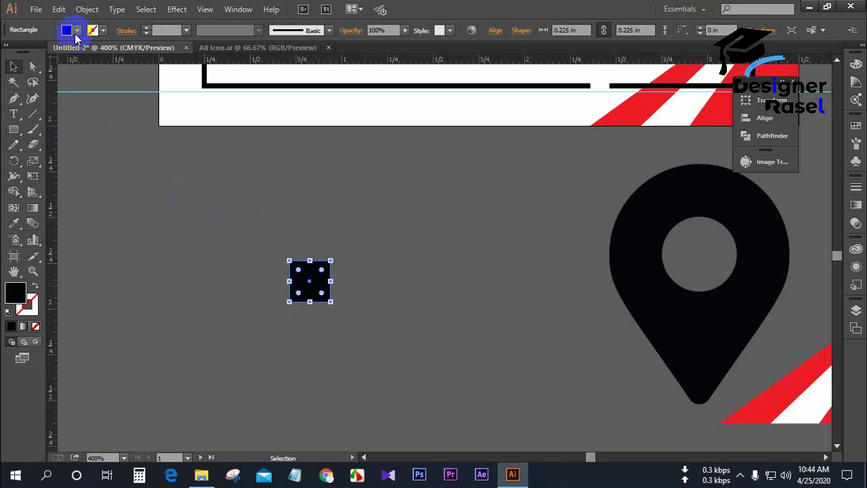
left_click(36, 287)
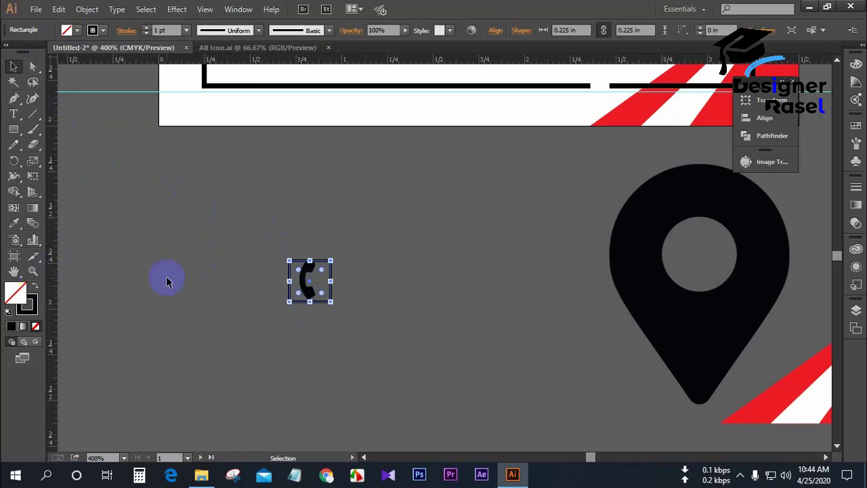
Align the phone icon and the square to each other's horizontal and vertical centers.
left_click_drag(207, 217, 352, 336)
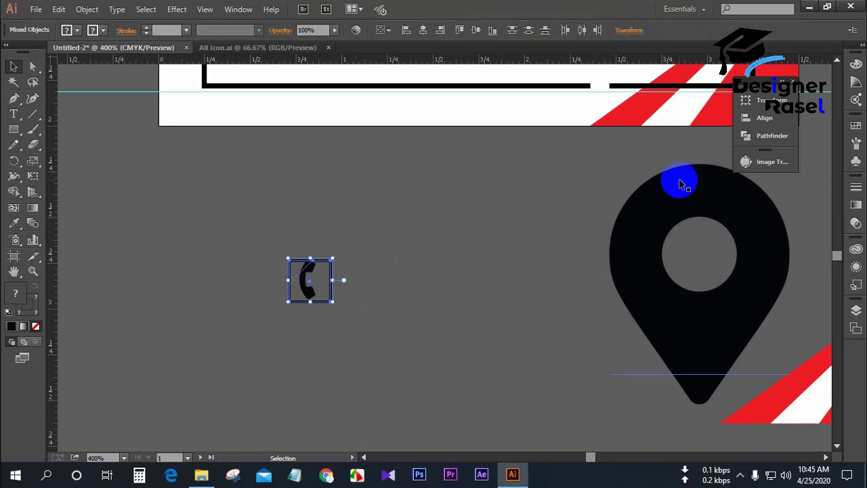
left_click(760, 118)
left_click(626, 125)
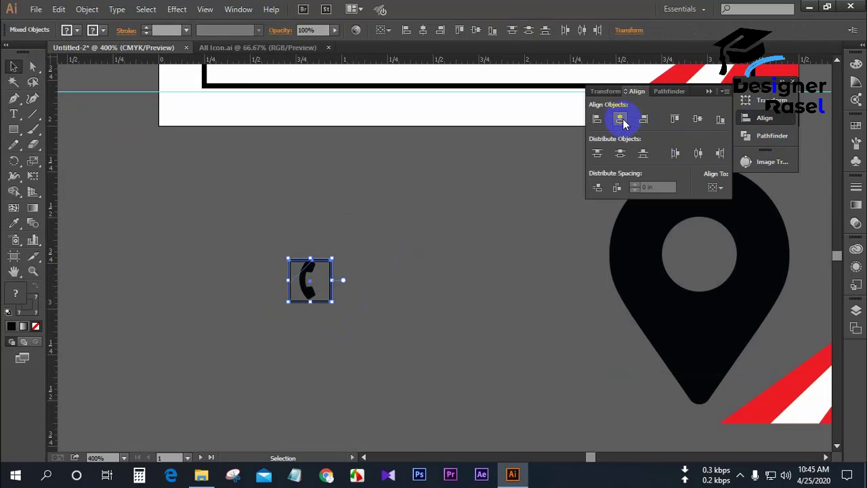
left_click(698, 123)
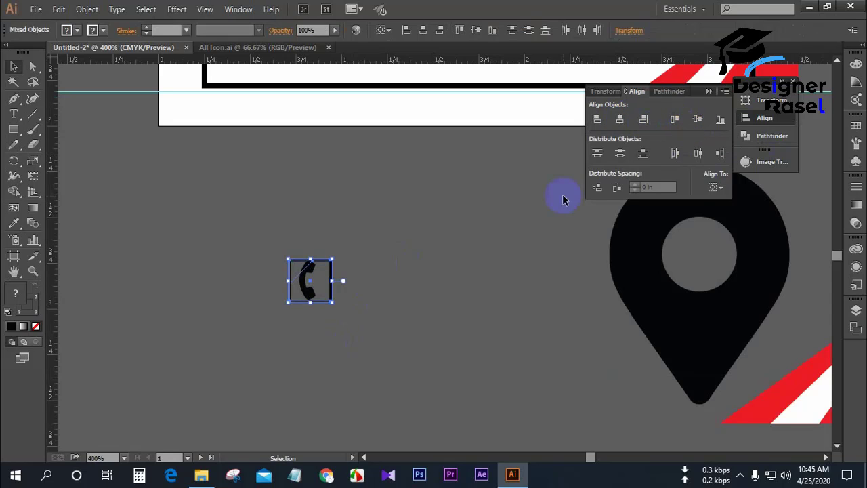
left_click(420, 239)
Enlarge the square around the phone to about 0.243 in from its center and realign both objects on their horizontal centers.
scroll(305, 277, "up", 1)
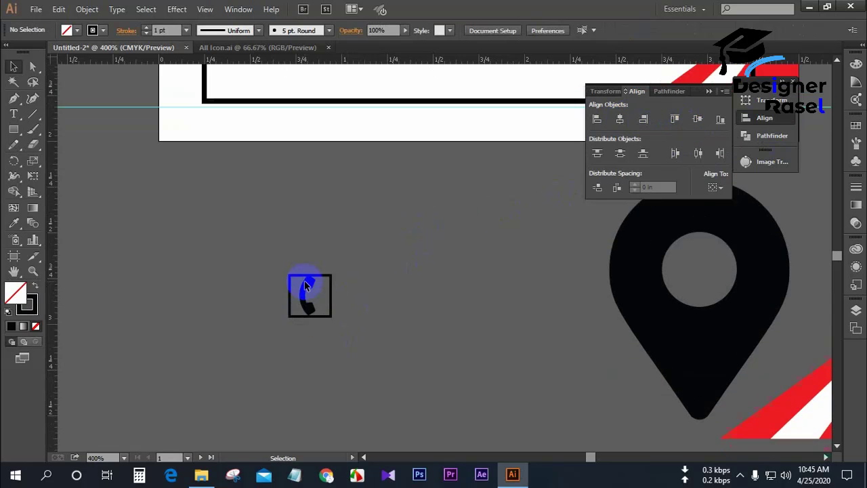
scroll(301, 295, "up", 3)
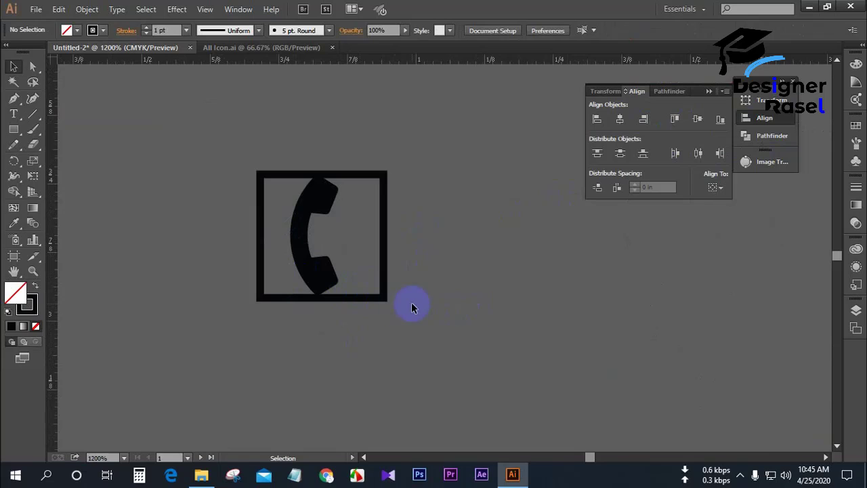
left_click(385, 299)
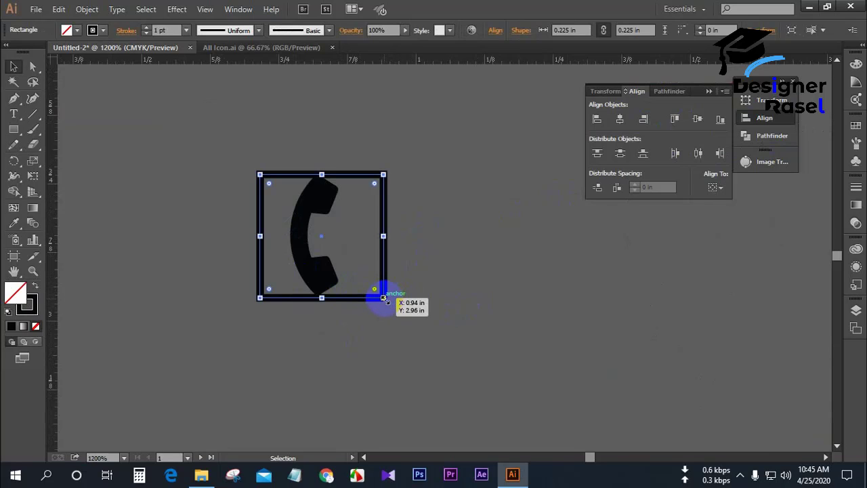
left_click_drag(384, 300, 387, 303)
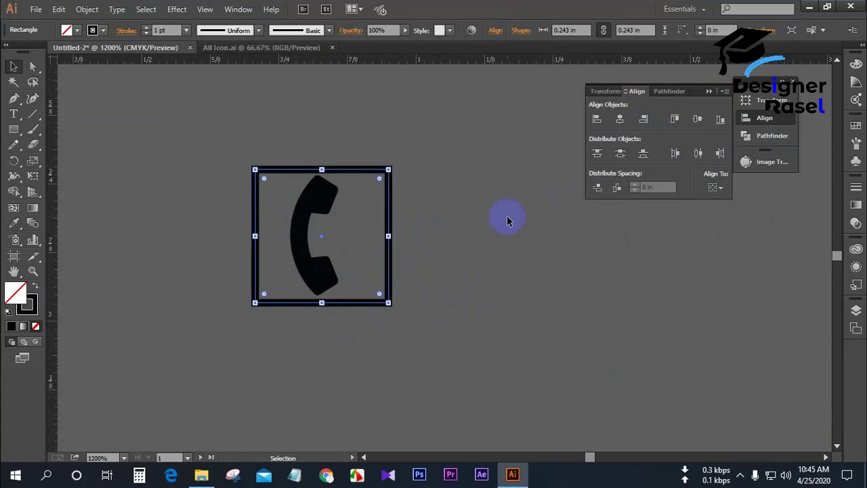
left_click_drag(191, 179, 455, 316)
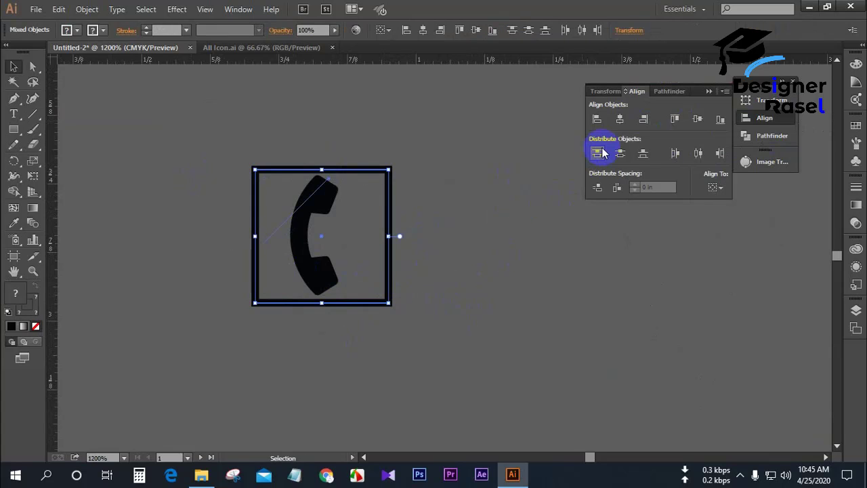
left_click(619, 119)
left_click(367, 270)
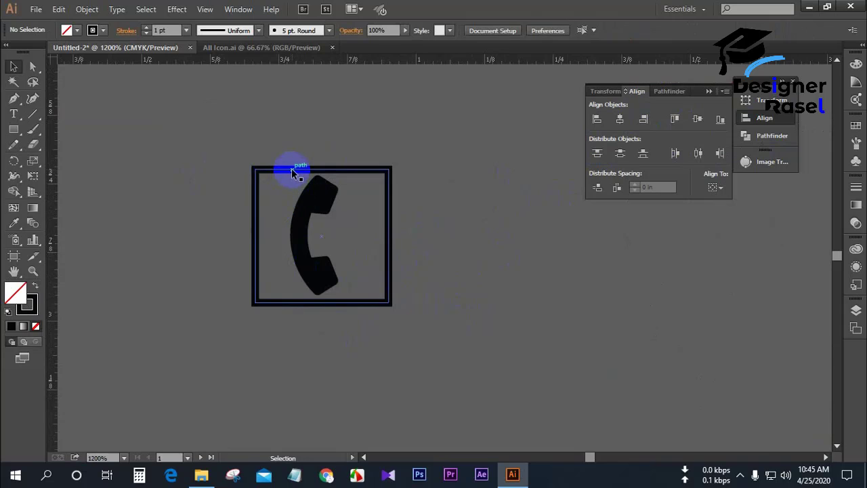
left_click(291, 169)
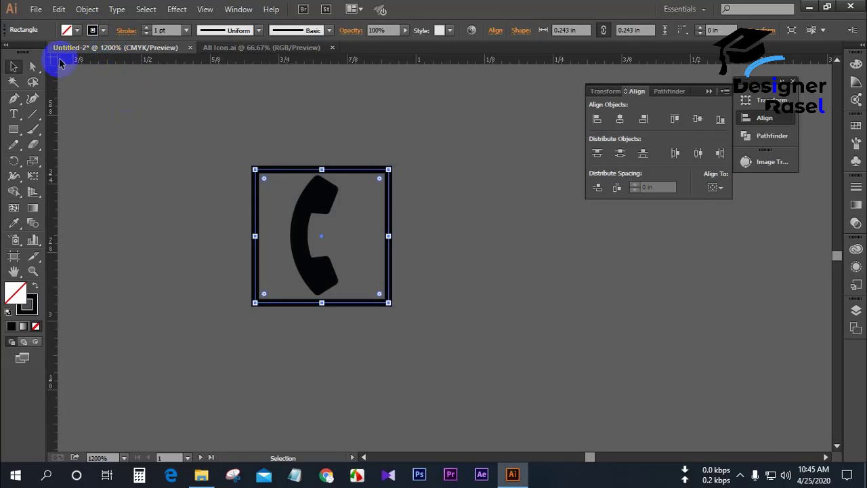
left_click(35, 284)
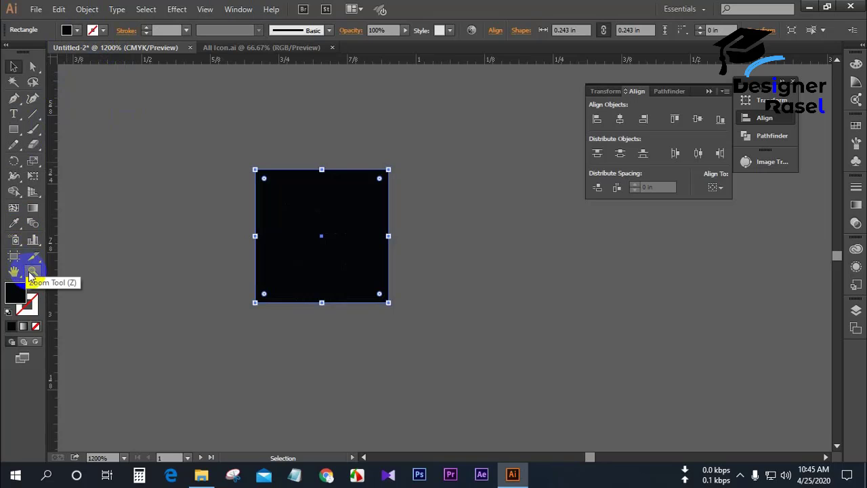
key("shift+x")
left_click(142, 271)
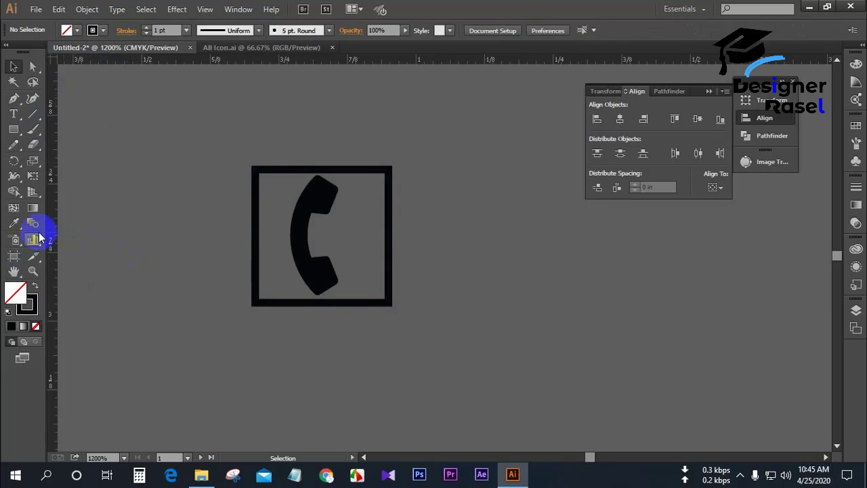
Draw a narrow vertical rectangle across the square's full height, slightly off its center, with black fill and no stroke.
left_click(12, 132)
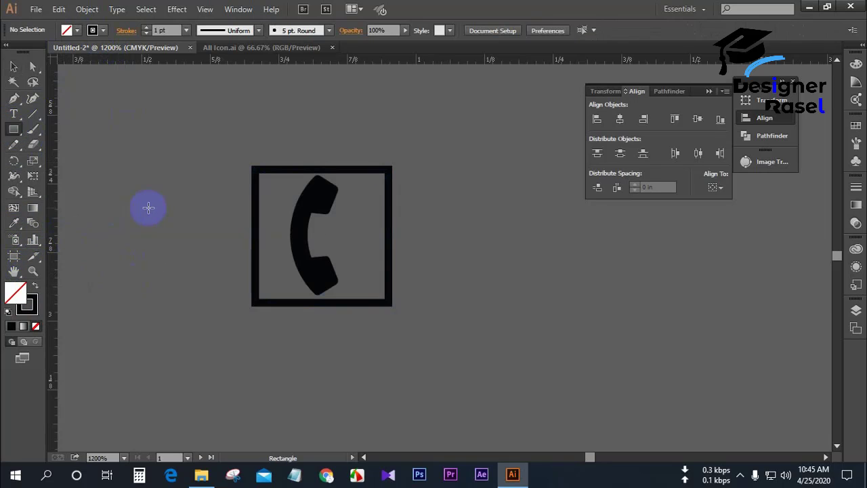
left_click_drag(302, 157, 313, 311)
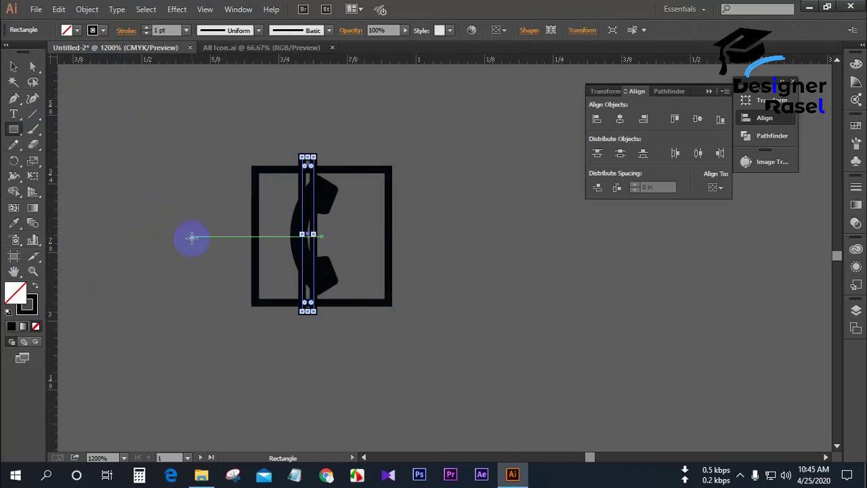
left_click(12, 68)
left_click(36, 287)
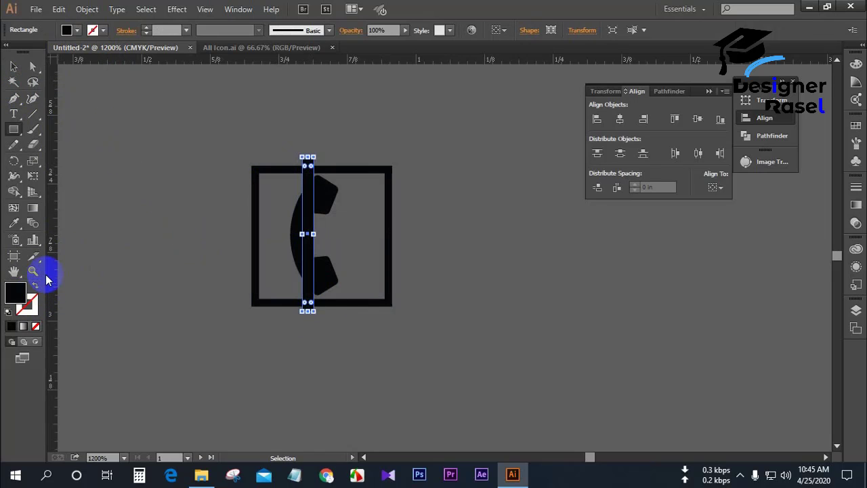
left_click(14, 66)
Select the narrow rectangle with the square and cut away the strip using Shape Builder, leaving gaps in the square's upper and lower edges.
left_click_drag(175, 149, 302, 154)
left_click(149, 175)
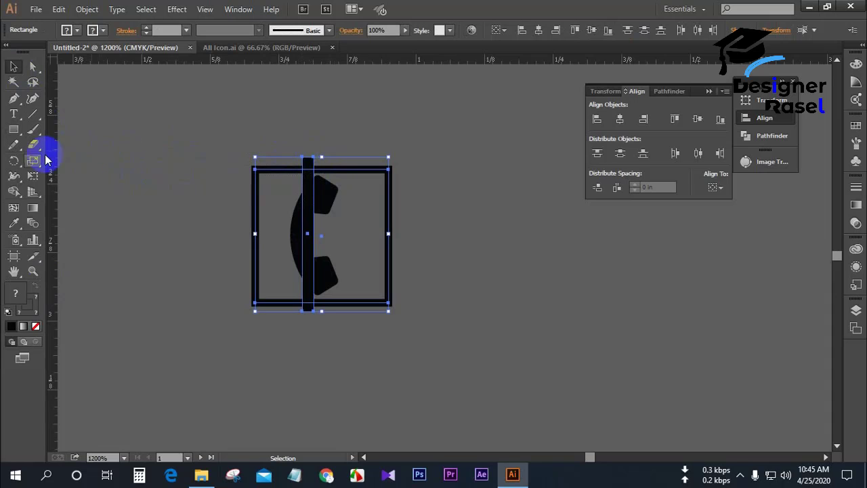
left_click(14, 193)
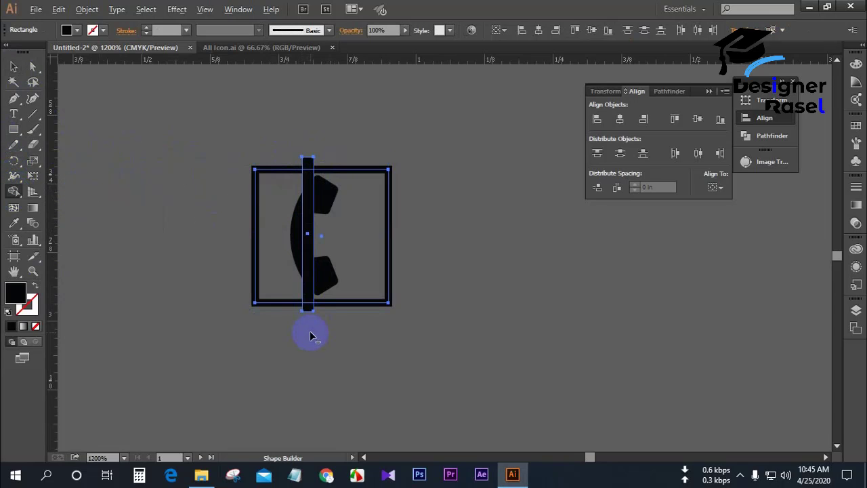
scroll(310, 312, "up", 2)
scroll(292, 336, "down", 4)
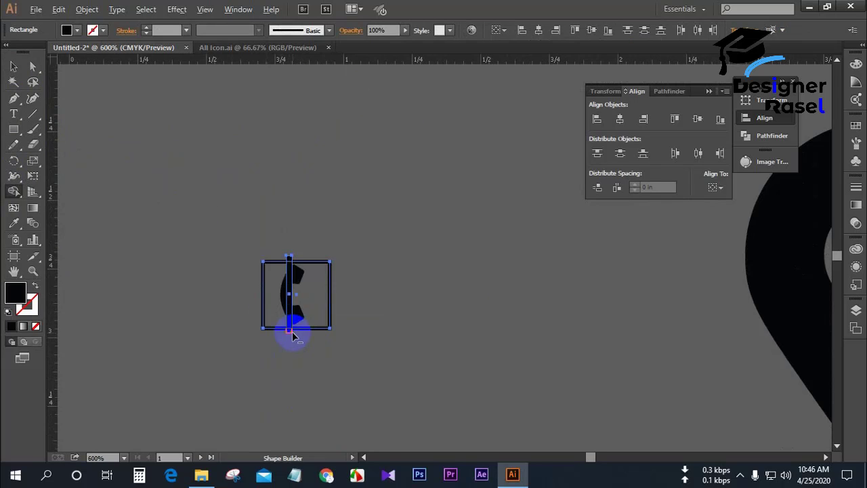
scroll(291, 335, "up", 2)
left_click(293, 331, "alt")
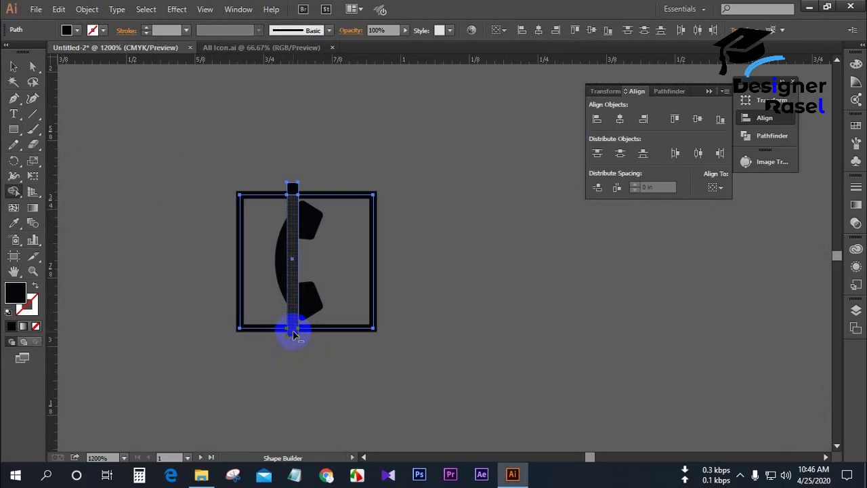
left_click(293, 334, "alt")
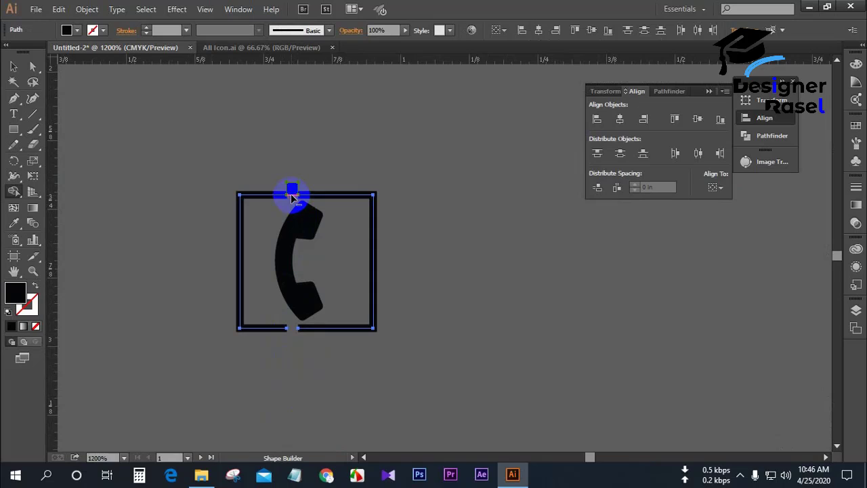
left_click(291, 187, "alt")
left_click_drag(292, 189, 293, 202)
left_click_drag(291, 312, 291, 347)
left_click(14, 66)
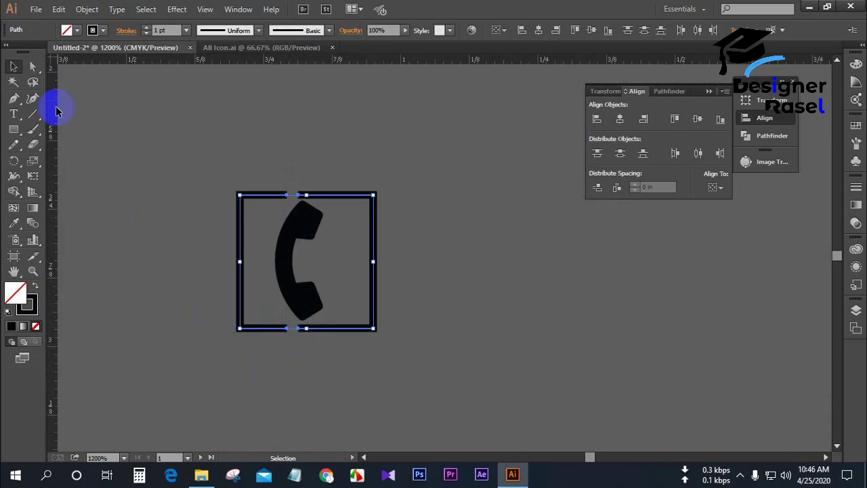
left_click(106, 140)
right_click(268, 197)
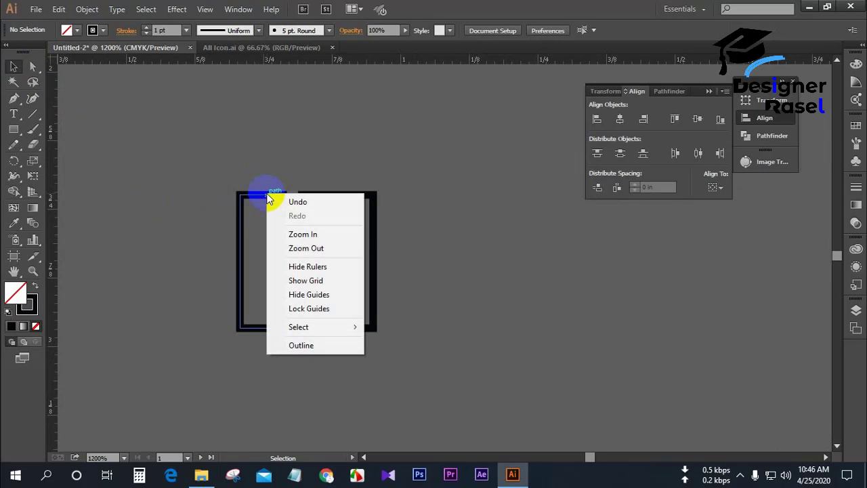
left_click(195, 203)
left_click(240, 196)
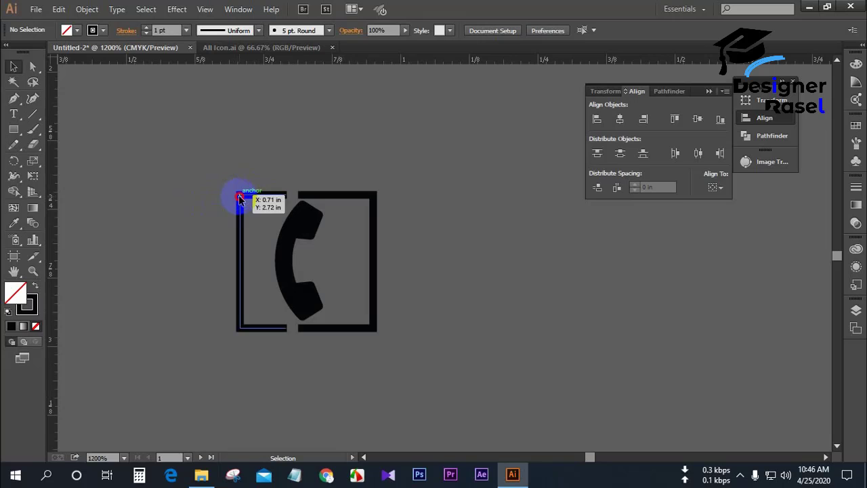
right_click(240, 195)
left_click(122, 276)
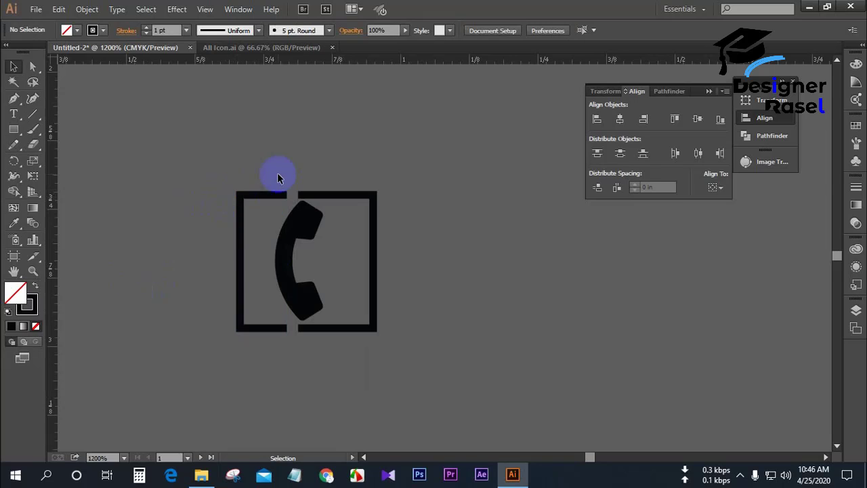
left_click(264, 196)
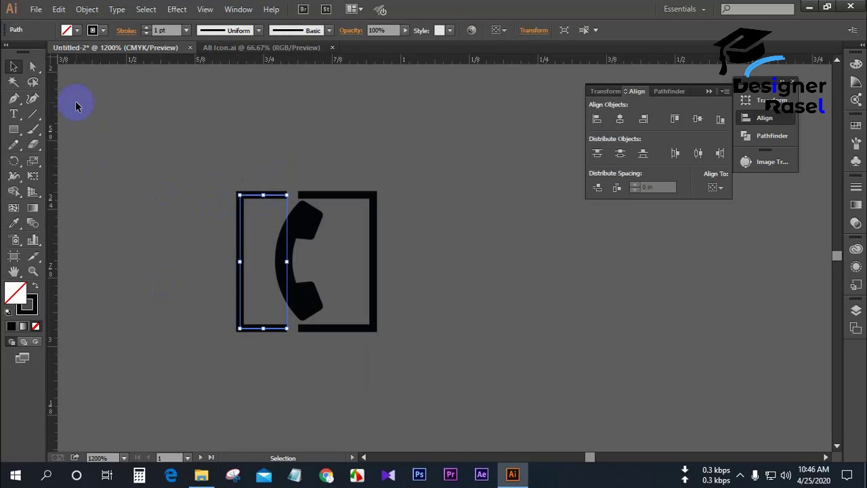
scroll(97, 133, "down", 2)
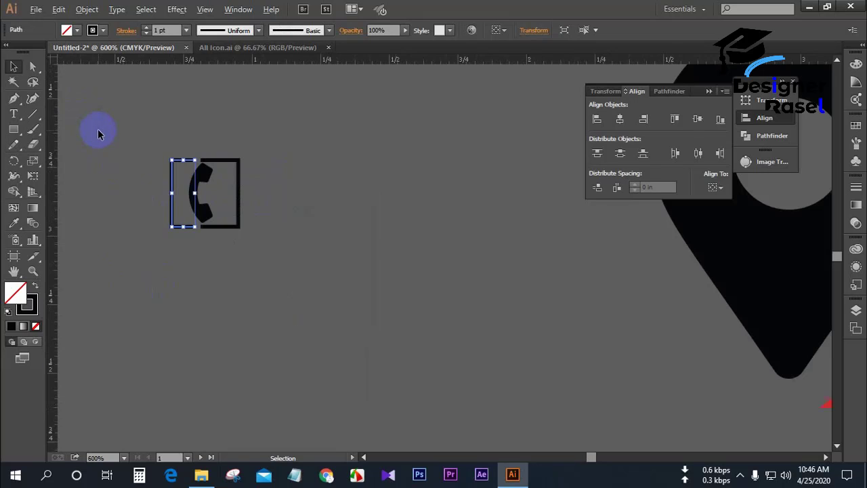
left_click_drag(120, 133, 188, 203)
scroll(179, 182, "down", 3)
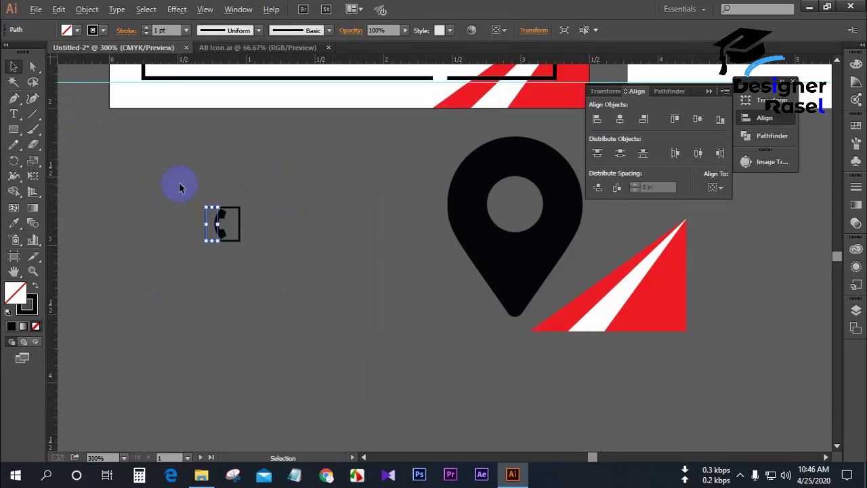
key("i")
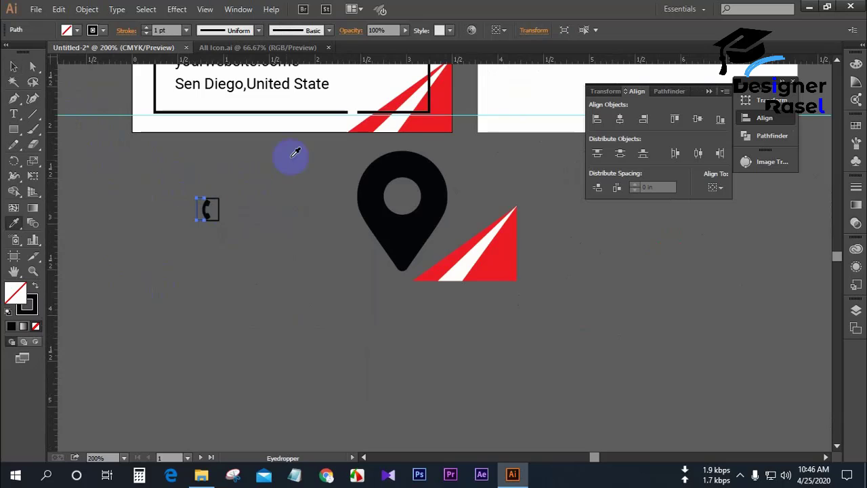
left_click(398, 97)
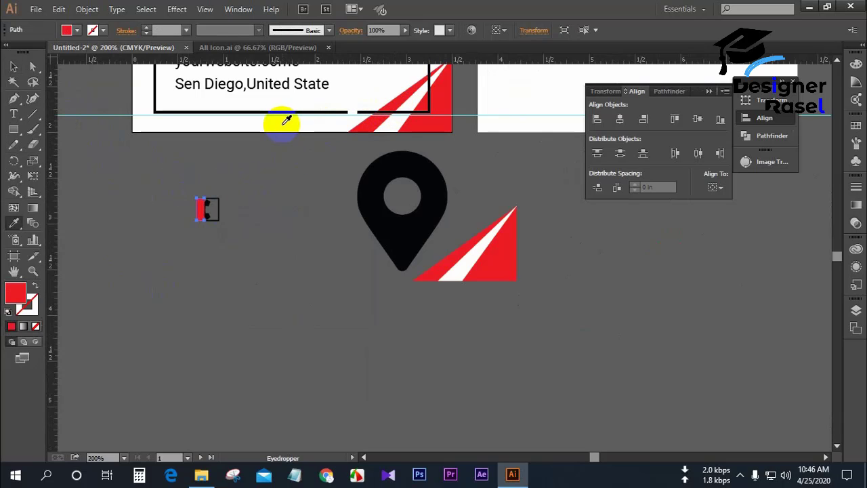
key("ctrl+z")
Thicken the split square's stroke to 2 pt and color the stroke of its left half red.
key("v")
left_click(78, 149)
scroll(196, 213, "up", 3)
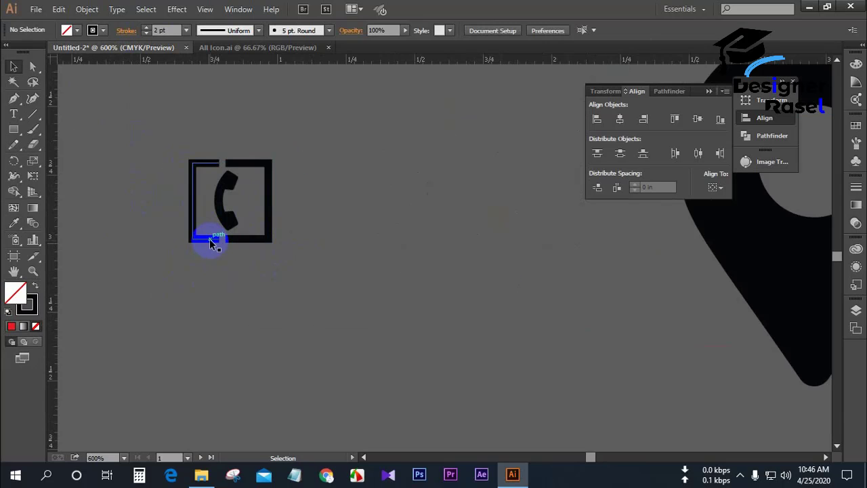
left_click(210, 244)
left_click(101, 30)
left_click(44, 53)
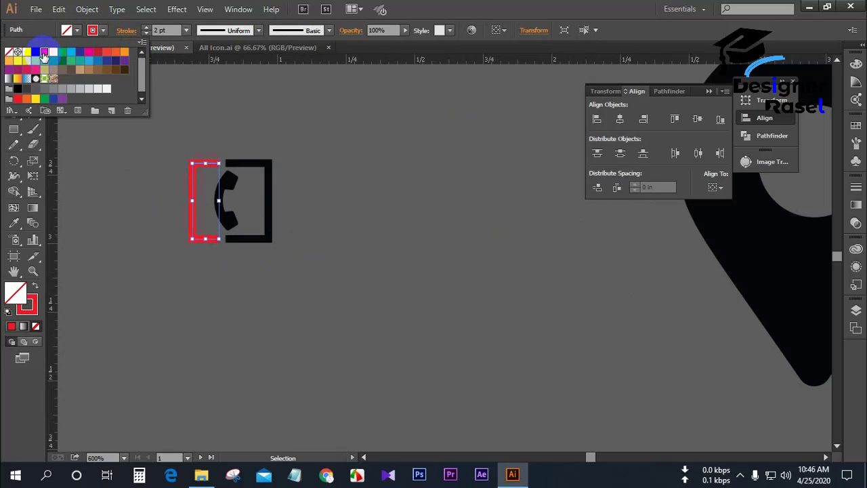
left_click(113, 181)
left_click(147, 194)
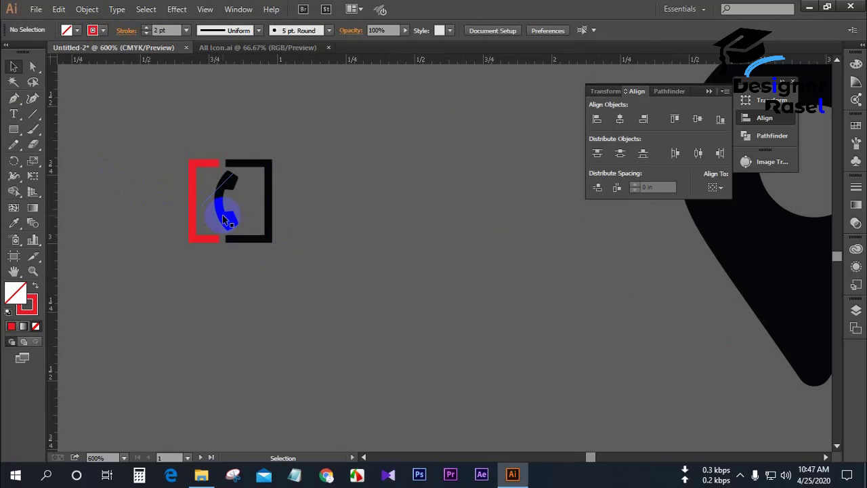
Recolor the phone icon with the red fill and no stroke sampled from the red-striped triangle.
left_click(226, 218)
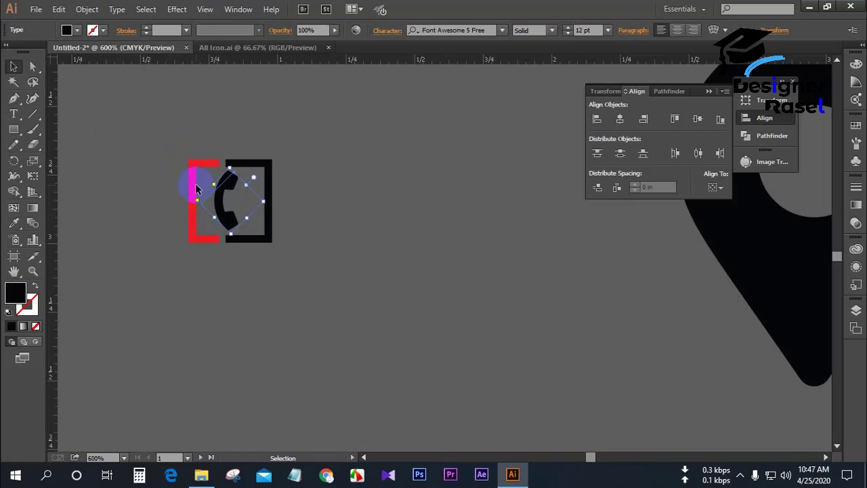
key("i")
left_click(194, 179)
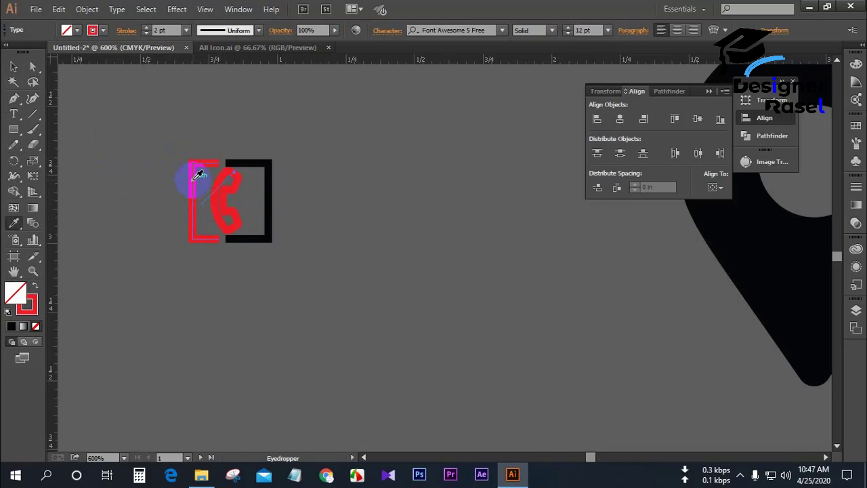
key("ctrl+z")
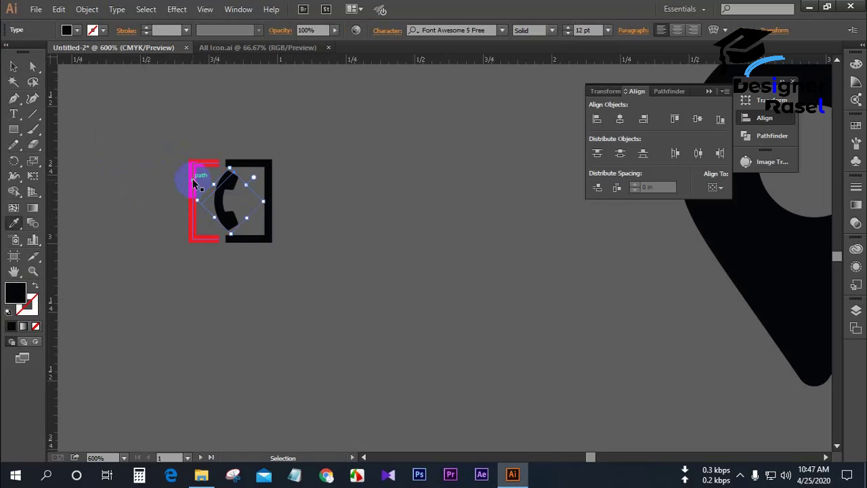
scroll(190, 174, "down", 5)
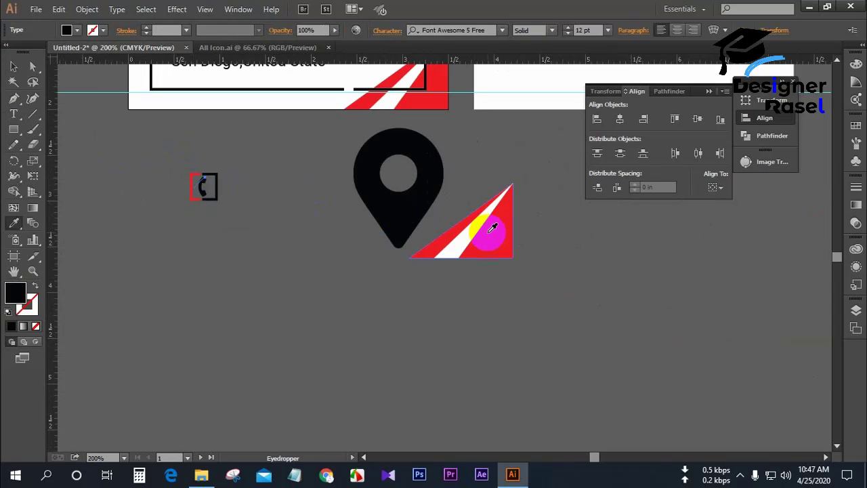
left_click(493, 232)
left_click(15, 66)
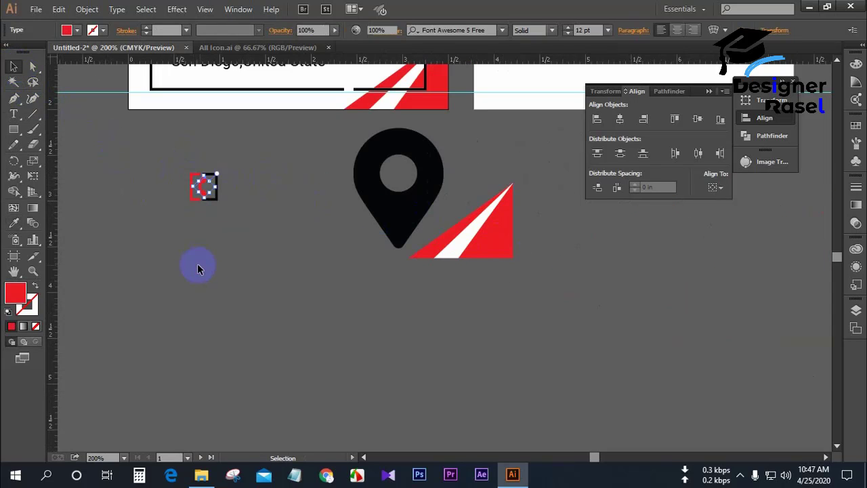
left_click(197, 265)
Select both halves of the split frame and place a copy of them diagonally below the phone icon.
scroll(152, 210, "up", 1)
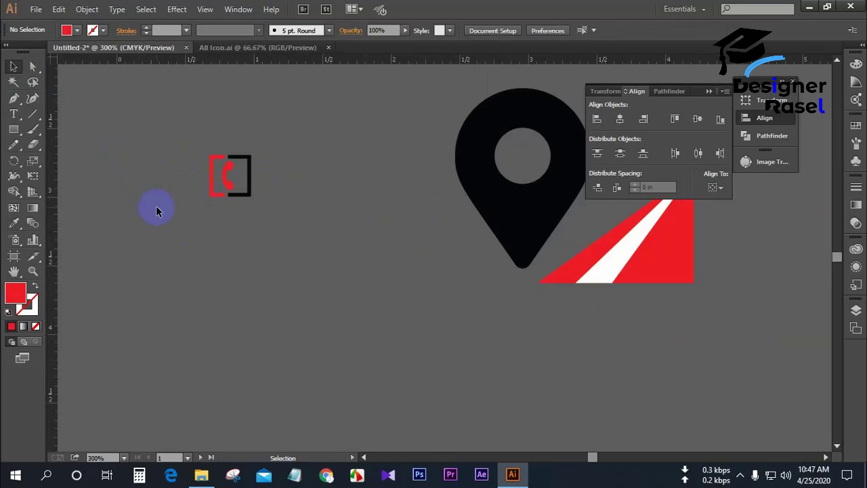
left_click(243, 194)
left_click(217, 196, "shift")
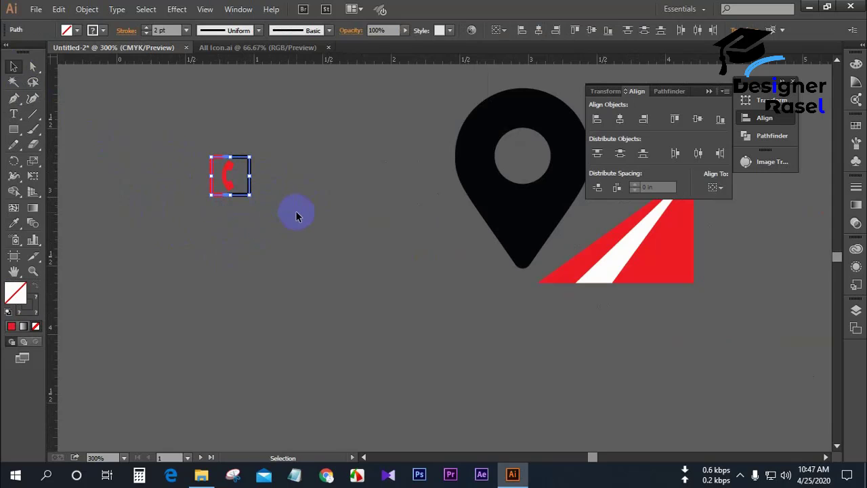
left_click_drag(247, 196, 316, 257)
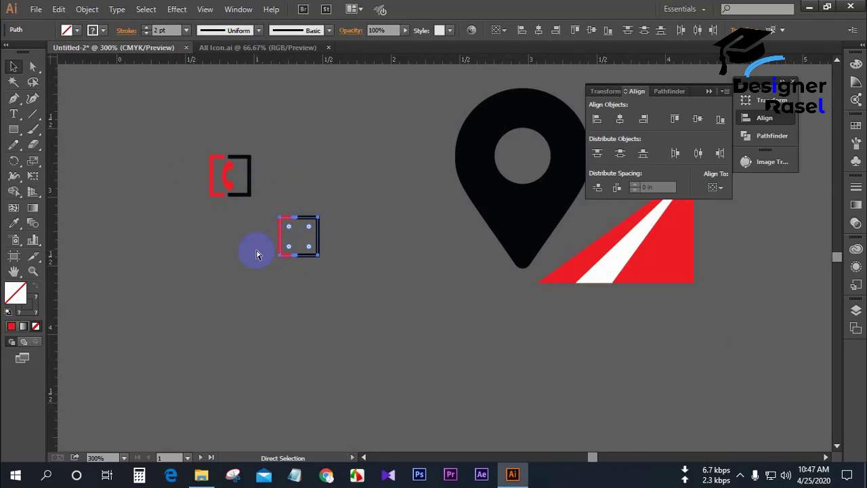
Group the phone icon with its split frame and move the group onto the card at the start of the phone number line.
left_click_drag(179, 151, 266, 199)
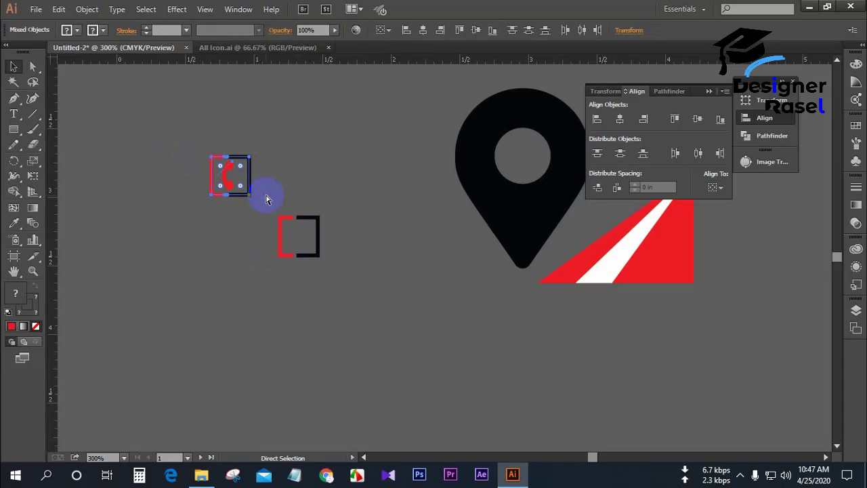
key("v")
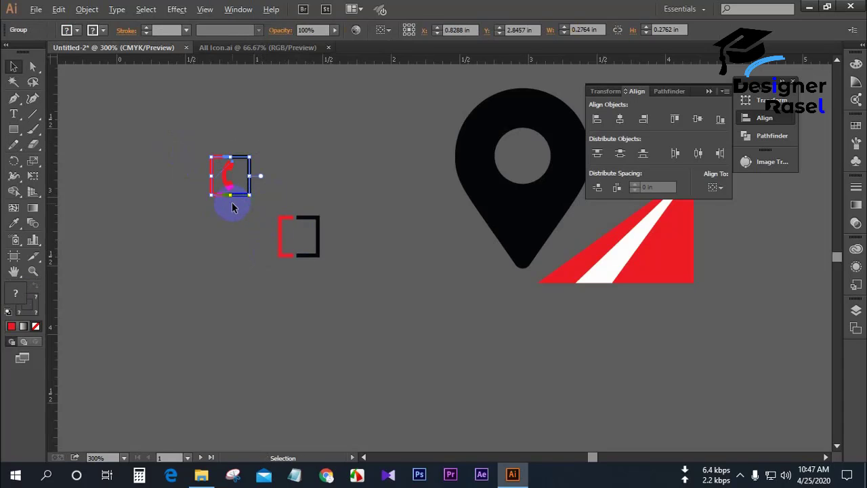
scroll(232, 207, "down", 3)
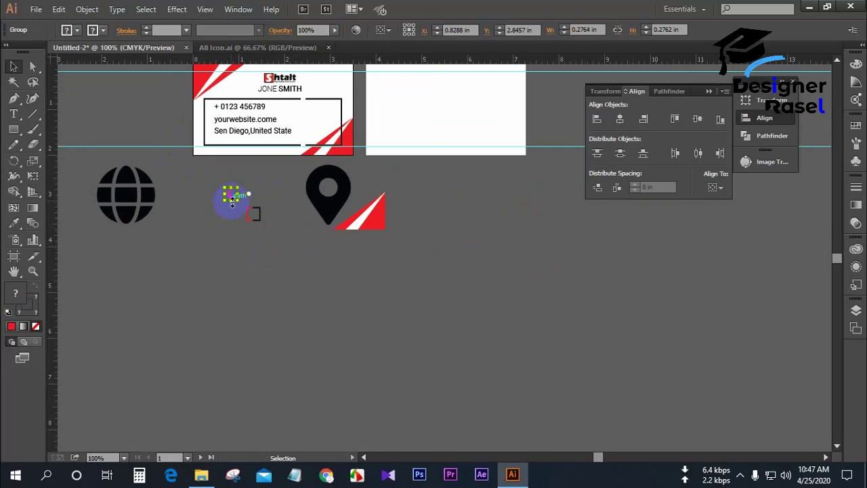
left_click_drag(230, 197, 209, 110)
scroll(209, 112, "up", 3)
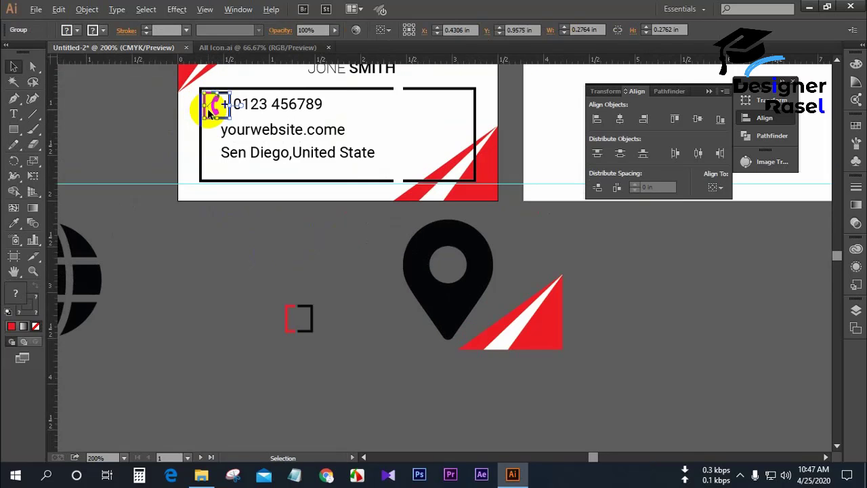
scroll(209, 132, "up", 3)
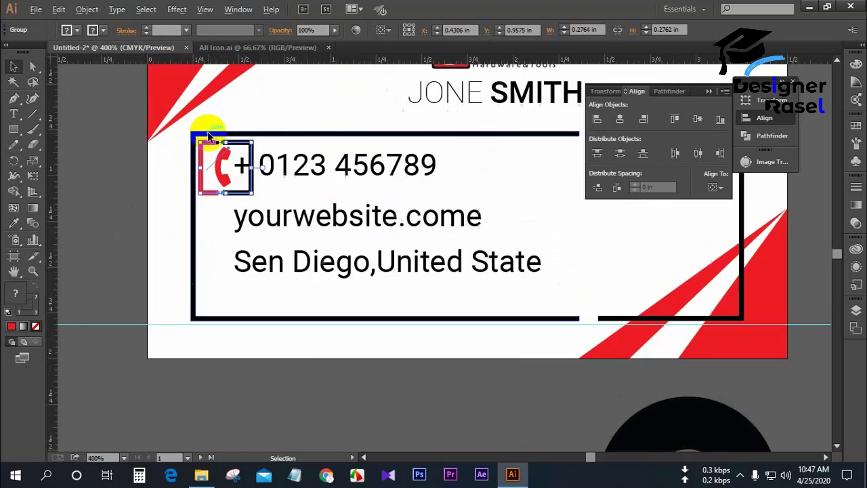
Nudge the phone number text to the right until it clears the framed phone icon.
left_click(333, 178)
key("Right")
key("Right")
key("Right")
key("Right")
key("Right")
key("Right")
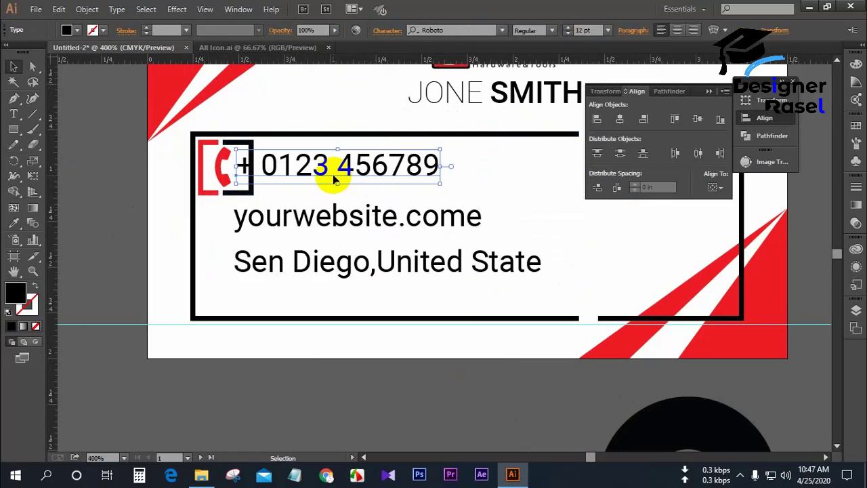
key("Right")
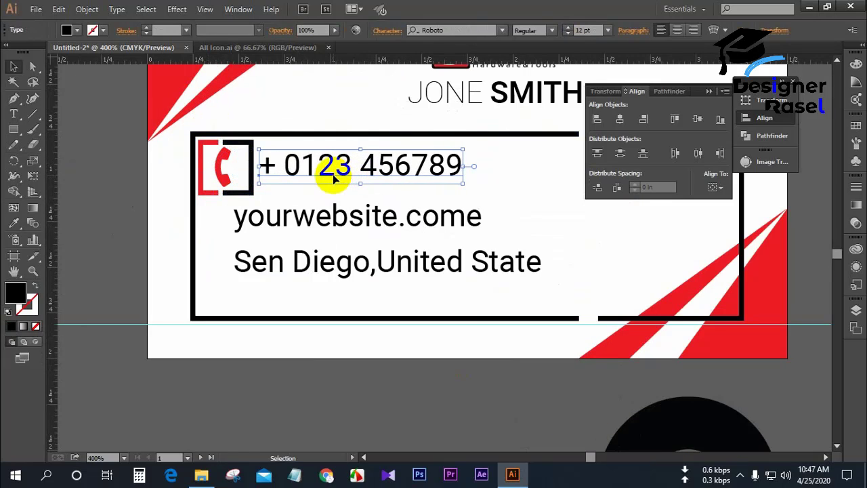
Scale the framed phone icon down to about 0.224 in from its center and nudge it toward the black frame's left edge.
left_click(244, 194, "shift")
left_click(252, 193)
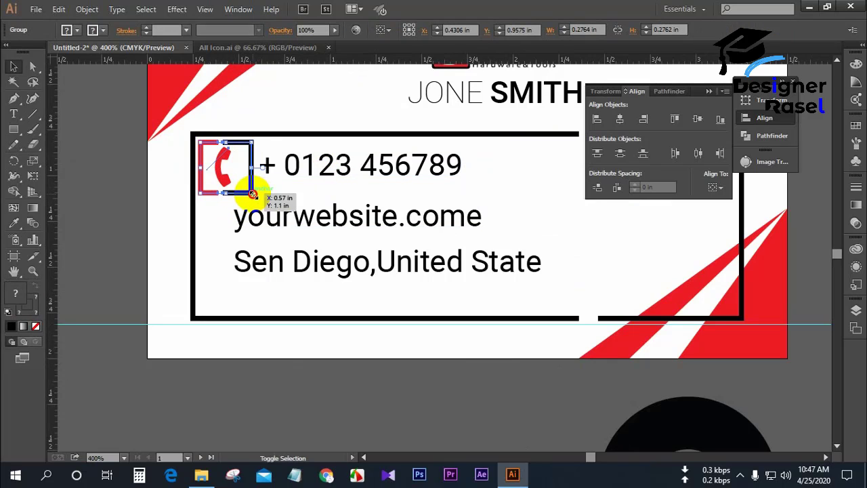
left_click_drag(252, 194, 249, 190)
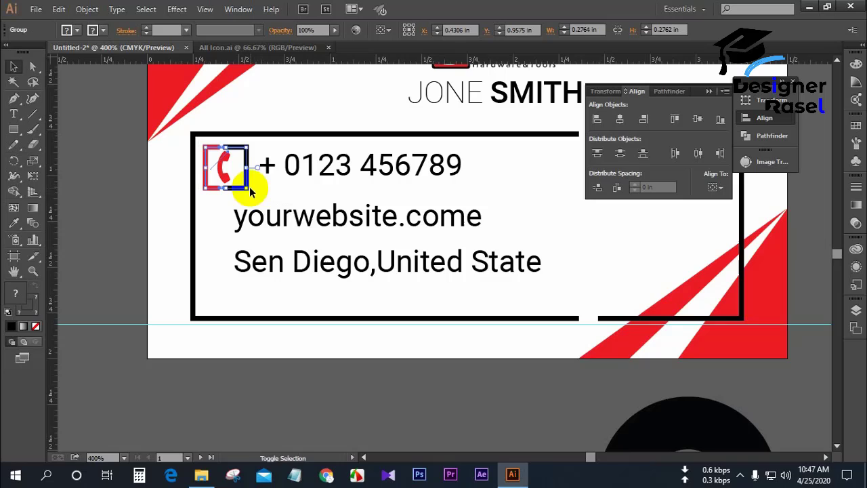
key("Left")
key("Left")
left_click(286, 183)
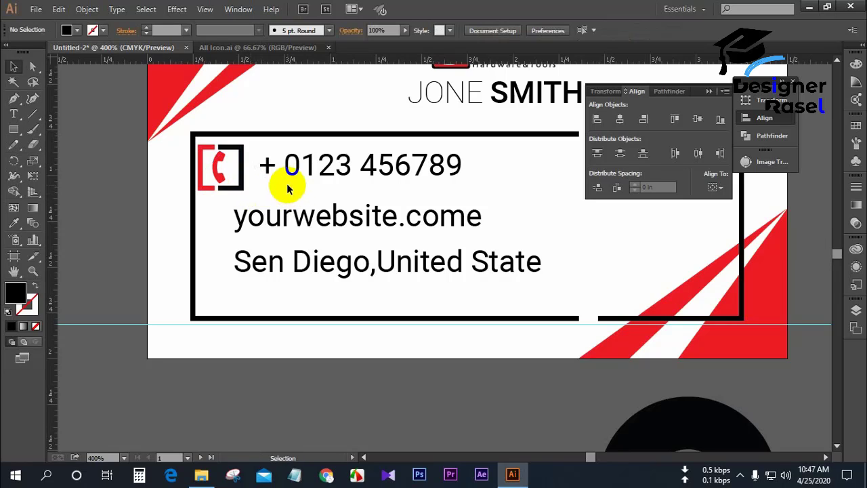
Move the phone number closer to its icon and line up the starts of the website and address lines with it.
left_click_drag(296, 175, 279, 195)
left_click(278, 192)
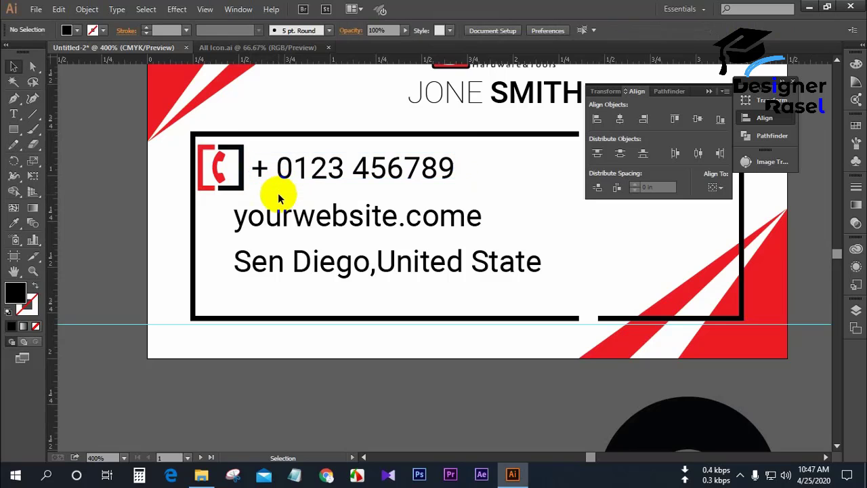
scroll(279, 192, "down", 1)
scroll(280, 200, "down", 2)
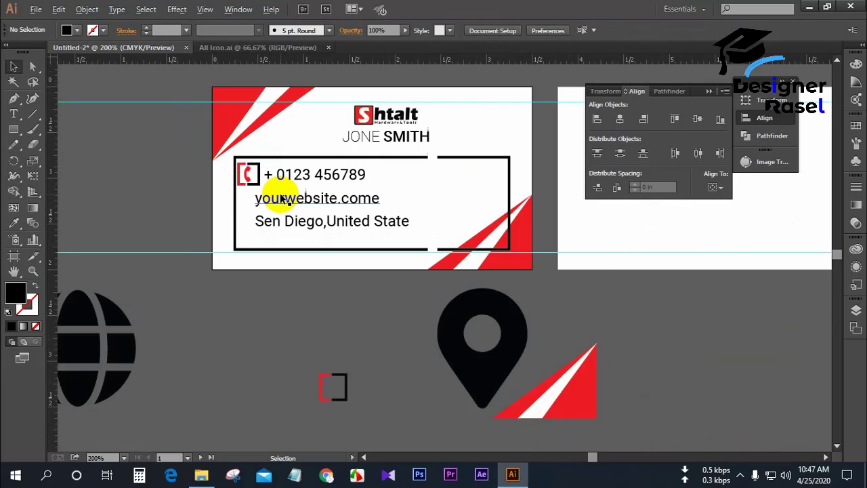
left_click_drag(282, 198, 296, 224)
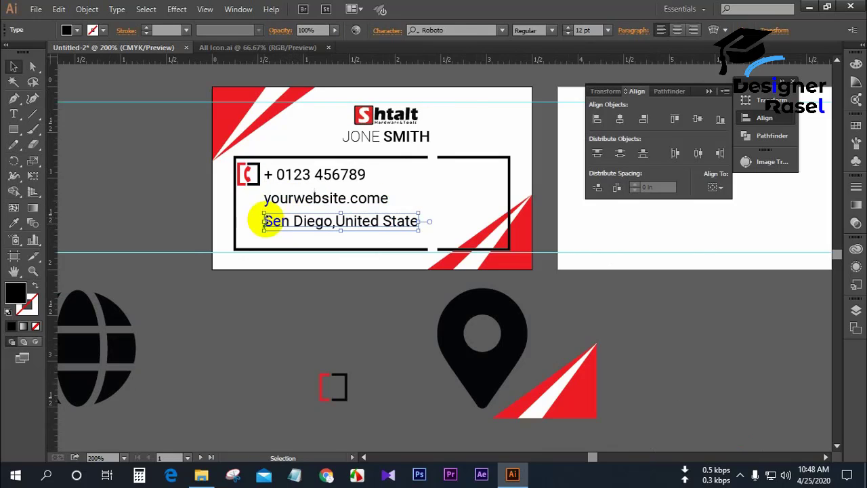
Duplicate the framed phone icon twice straight down at equal spacing for the website and address lines.
left_click(253, 182)
left_click_drag(254, 185, 261, 189)
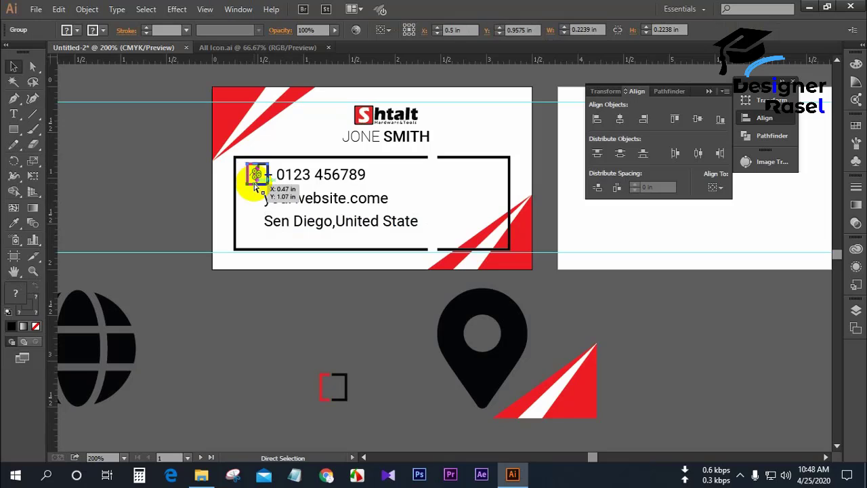
key("ctrl+z")
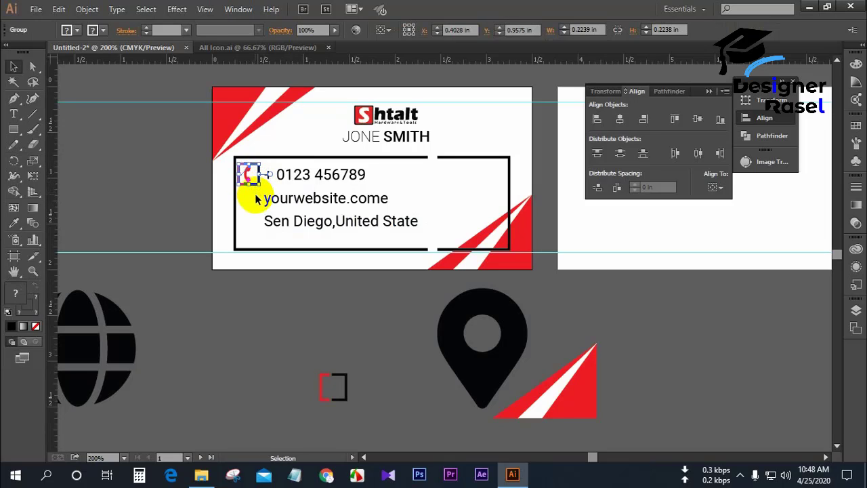
mouse_move(256, 198)
left_mouse_down()
mouse_move(266, 191)
mouse_move(257, 187)
mouse_move(253, 214)
left_mouse_up()
key("ctrl+d")
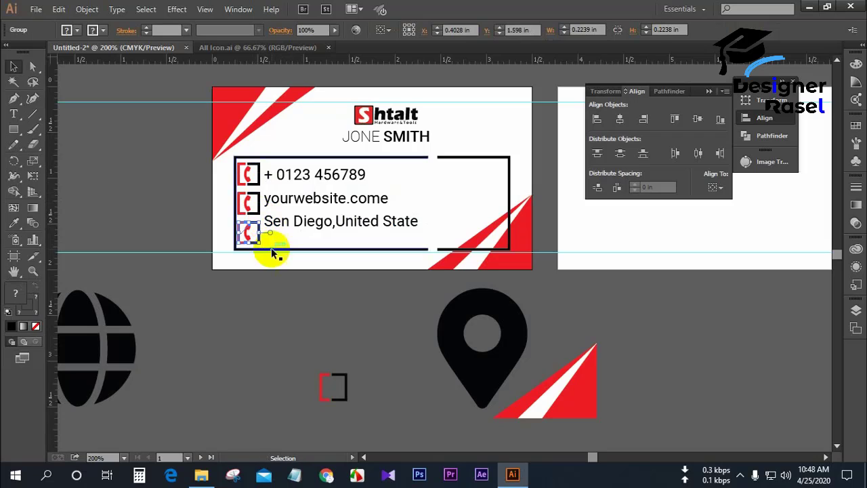
left_click(265, 265)
Nudge the address line down until it is vertically centered beside the lowest icon.
left_click(296, 228)
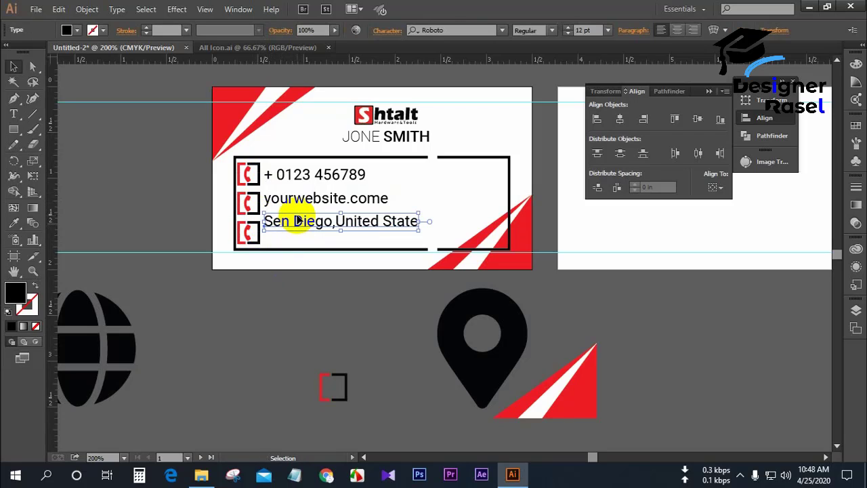
key("Down")
key("Down")
key("Down")
key("Down")
key("Down")
key("Down")
key("Down")
key("Down")
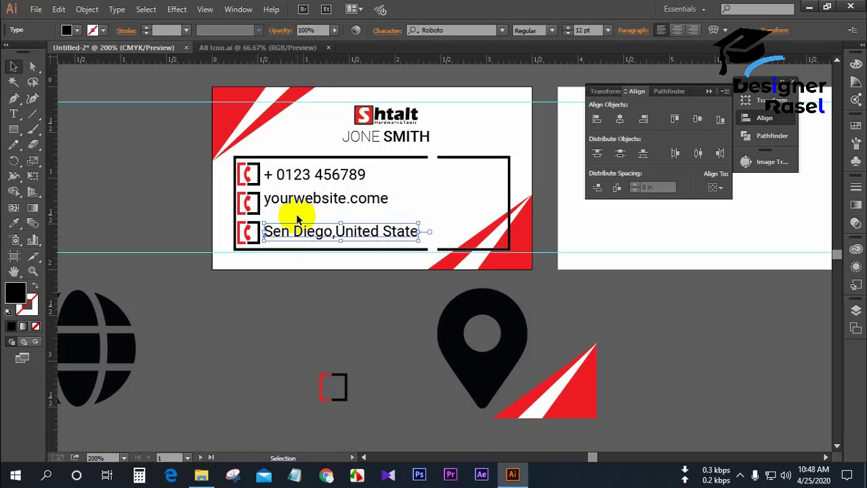
Nudge the website line down until it is vertically centered beside the middle icon.
left_click(301, 199)
key("Down")
key("Down")
key("Down")
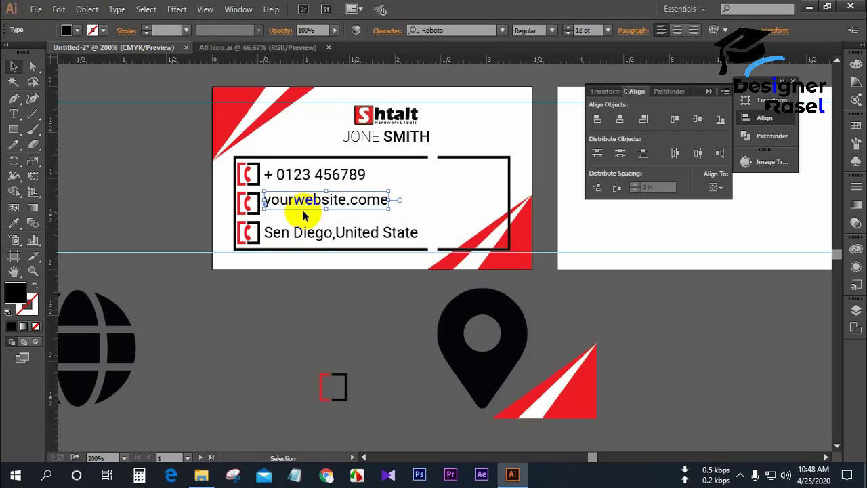
key("Down")
key("Down")
left_click(451, 208)
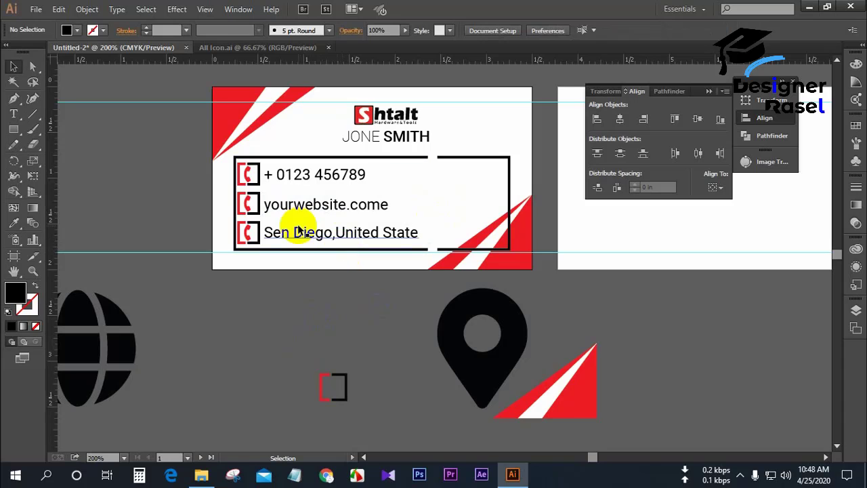
Ungroup the lowest framed icon and delete its phone symbol, keeping the red and black frame halves.
left_click(250, 237)
right_click(249, 234)
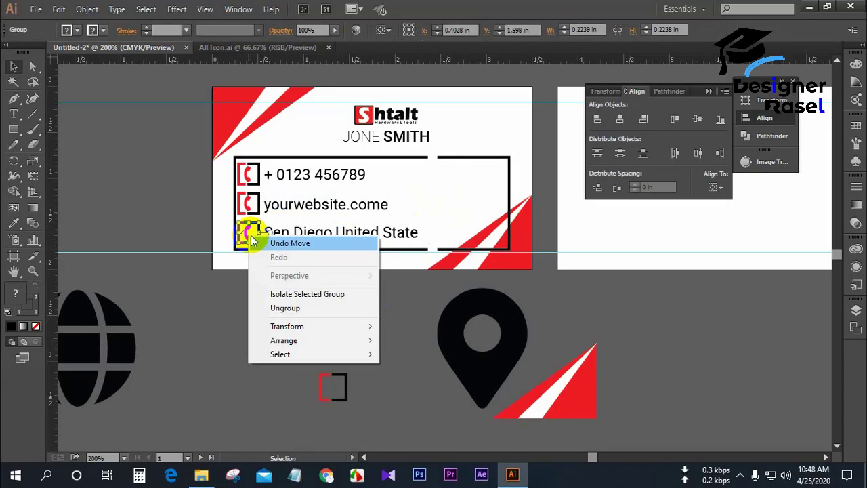
left_click(279, 305)
left_click(242, 306)
scroll(242, 233, "up", 1)
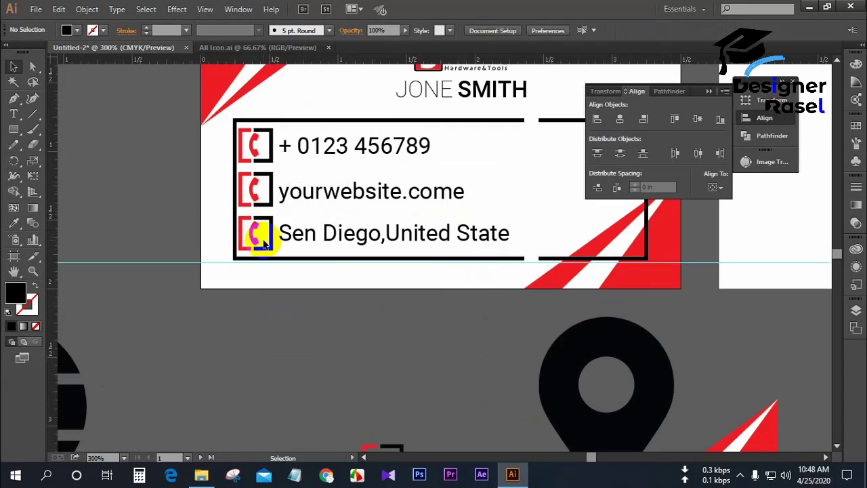
left_click(257, 242)
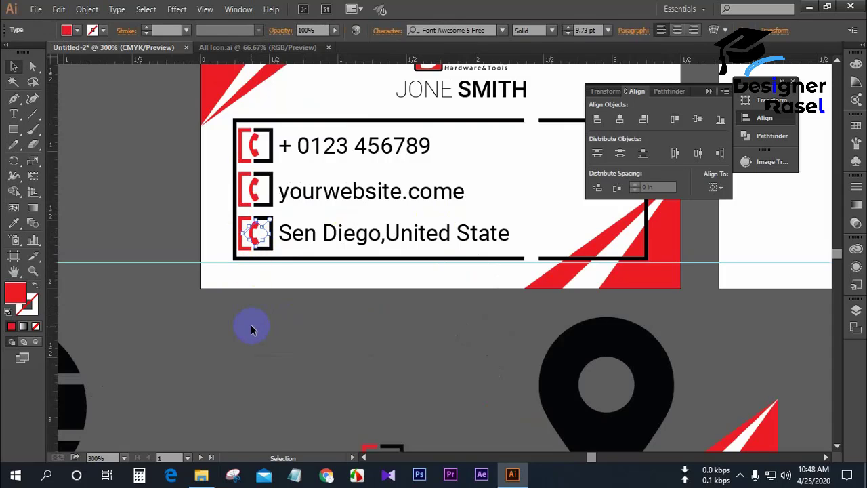
key("Delete")
Scale the black location pin down to about 10.25 pt and place it inside the empty frame beside the address.
scroll(251, 326, "down", 1)
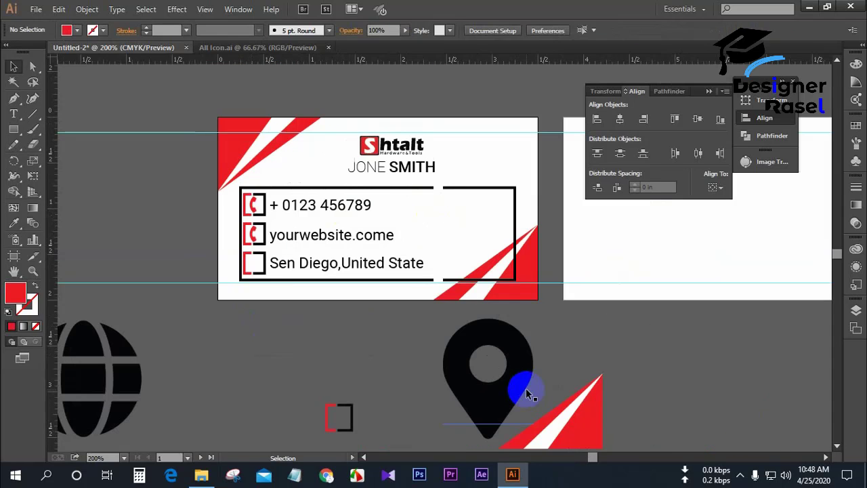
left_click_drag(525, 388, 236, 237)
scroll(324, 348, "up", 1)
scroll(230, 229, "up", 2)
left_click_drag(244, 270, 226, 221)
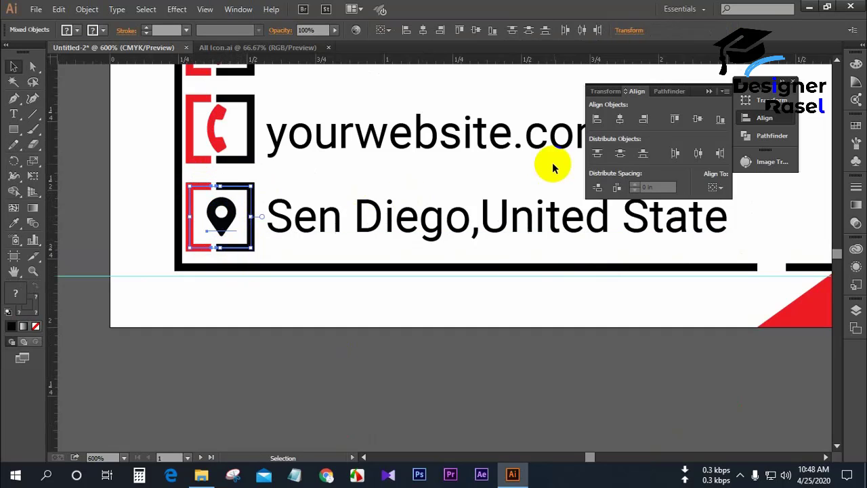
Try to align the pin and the two separate frame halves on their horizontal centers.
left_click(622, 120)
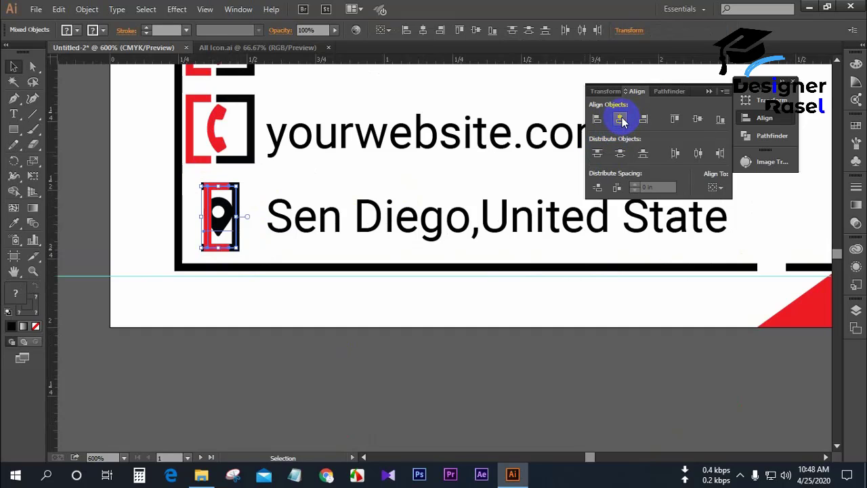
key("ctrl+z")
left_click(396, 397)
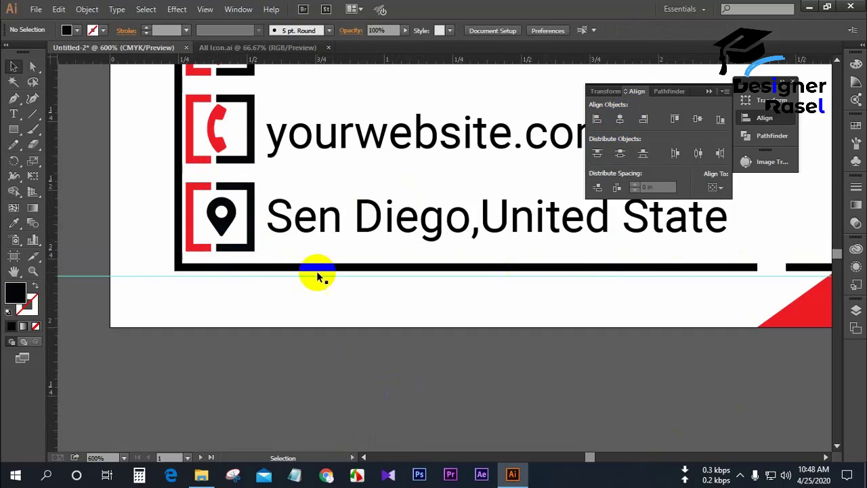
Group the red and black halves of the frame around the location pin.
left_click(251, 201)
left_click(210, 190, "shift")
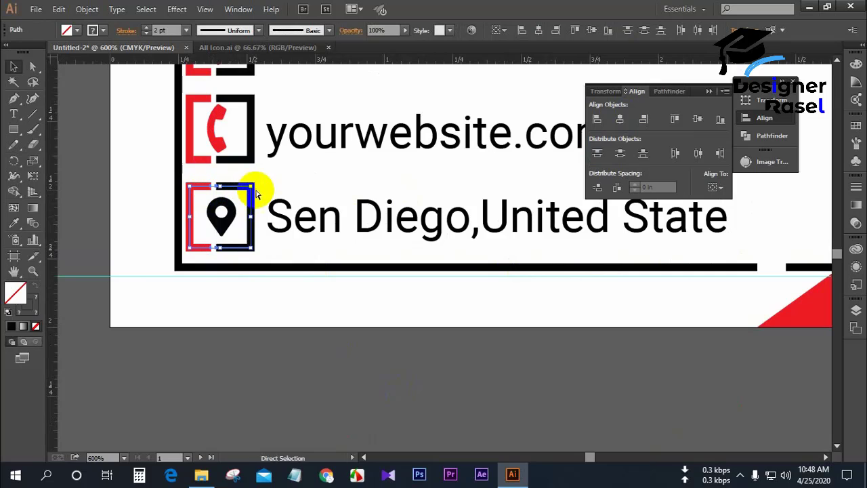
key("ctrl+g")
left_click(252, 160)
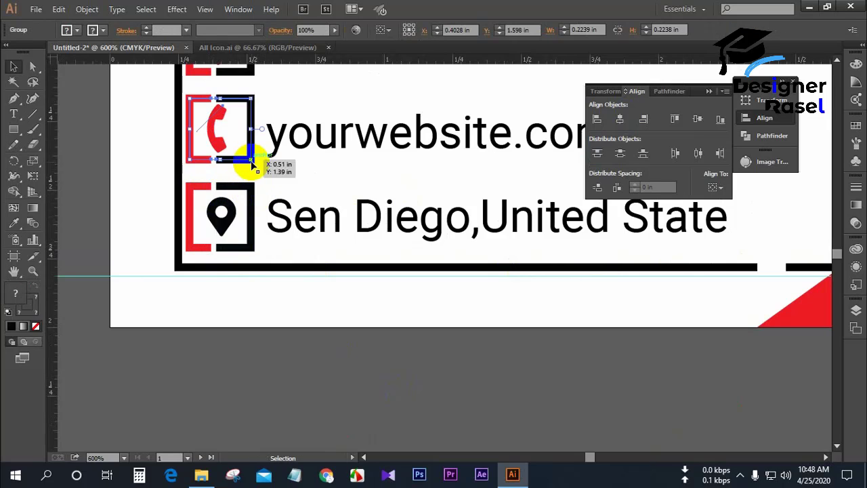
left_click(277, 188)
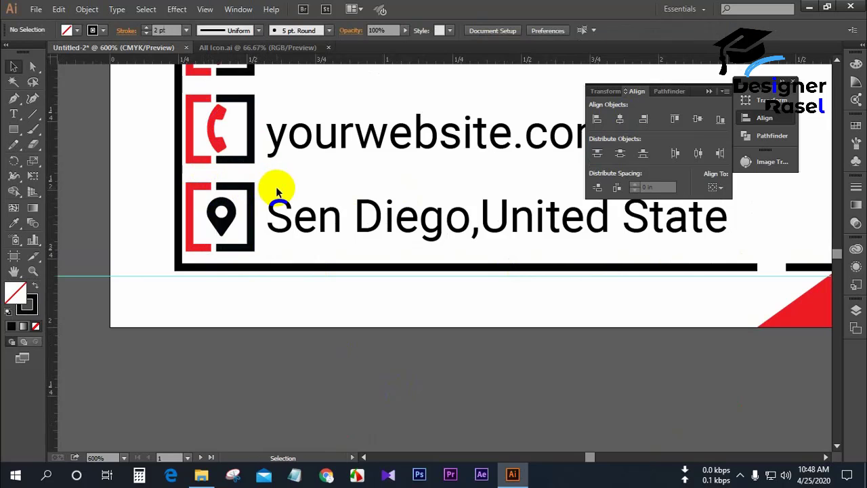
Center the location pin and its grouped frame on each other horizontally and vertically.
left_click(225, 209)
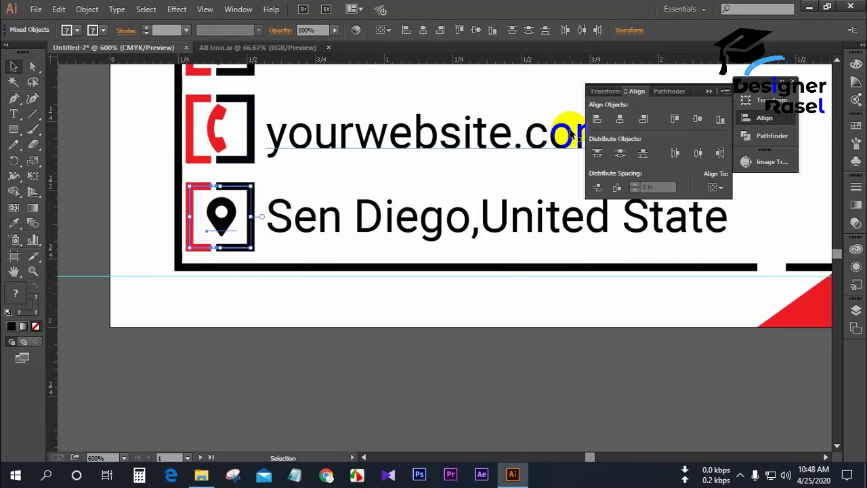
left_click(620, 119)
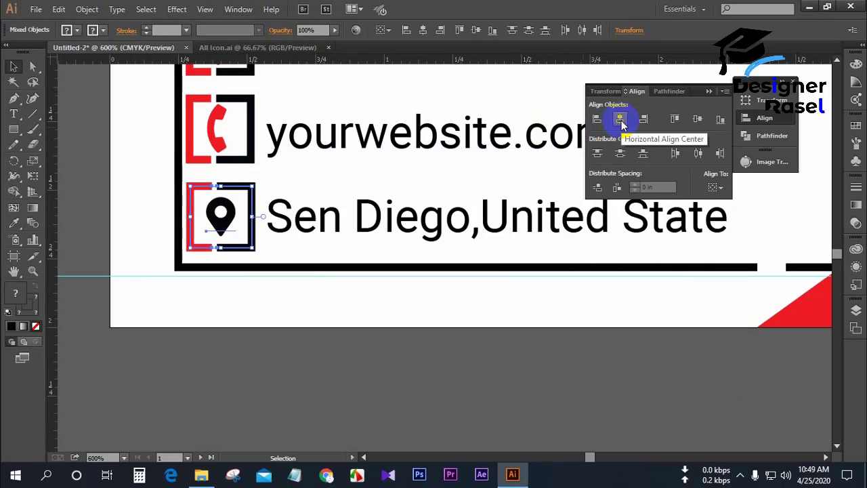
left_click(697, 119)
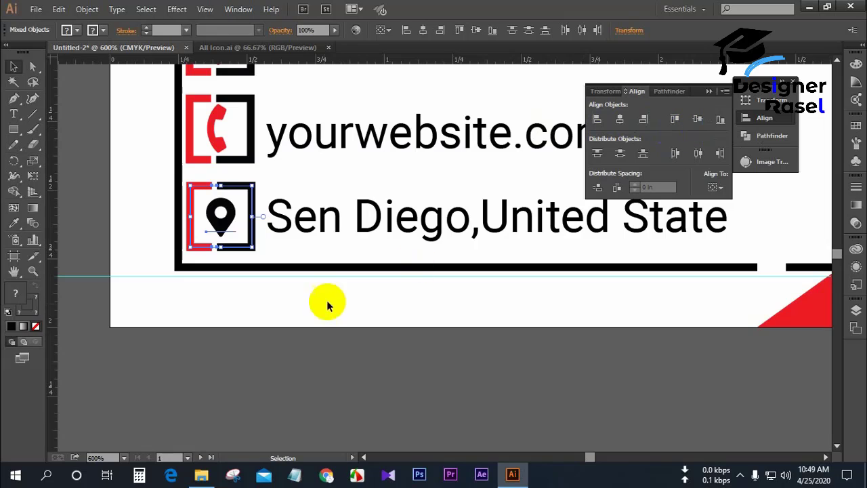
left_click(310, 317)
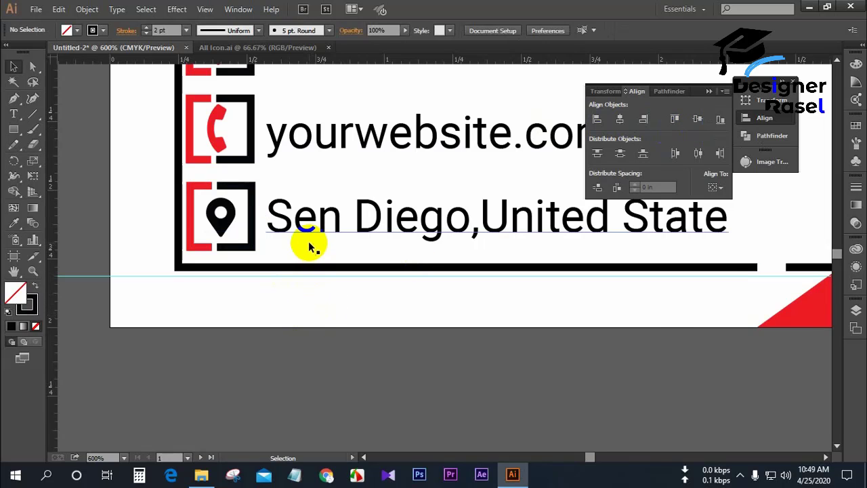
Ungroup the framed phone icon beside the website line and group only its red and black frame halves.
scroll(308, 241, "down", 2)
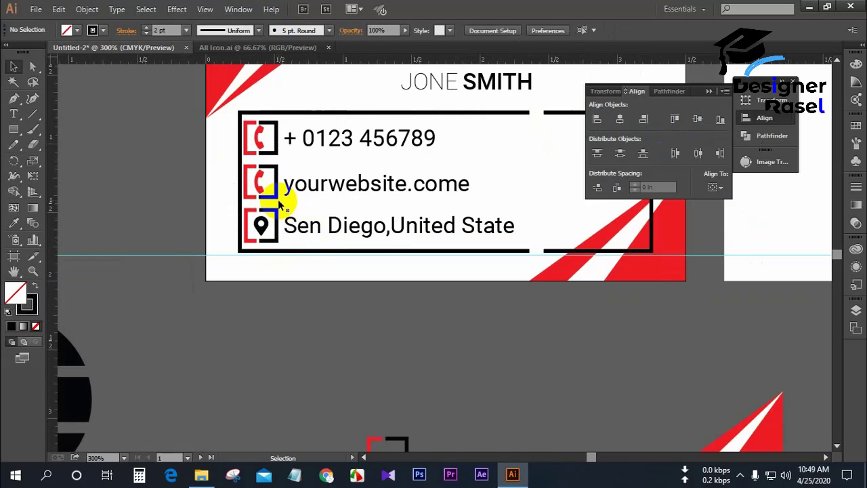
right_click(277, 202)
left_click(300, 271)
left_click(265, 309)
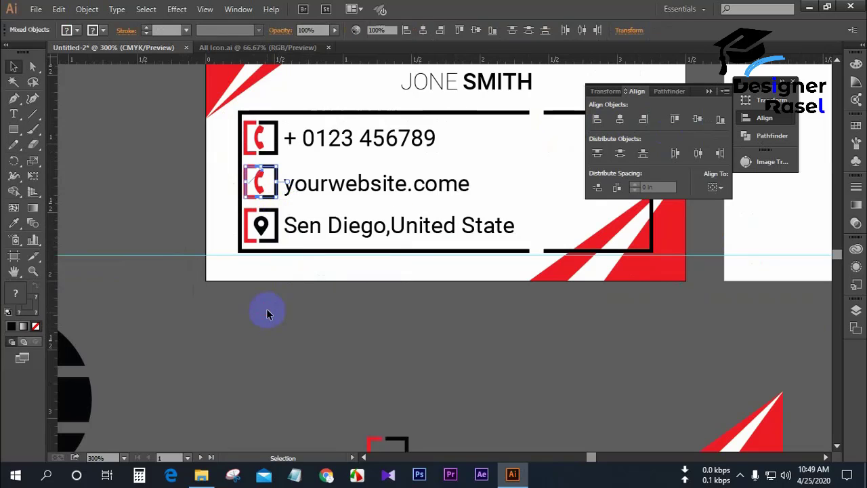
left_click(277, 197)
left_click(245, 195, "shift")
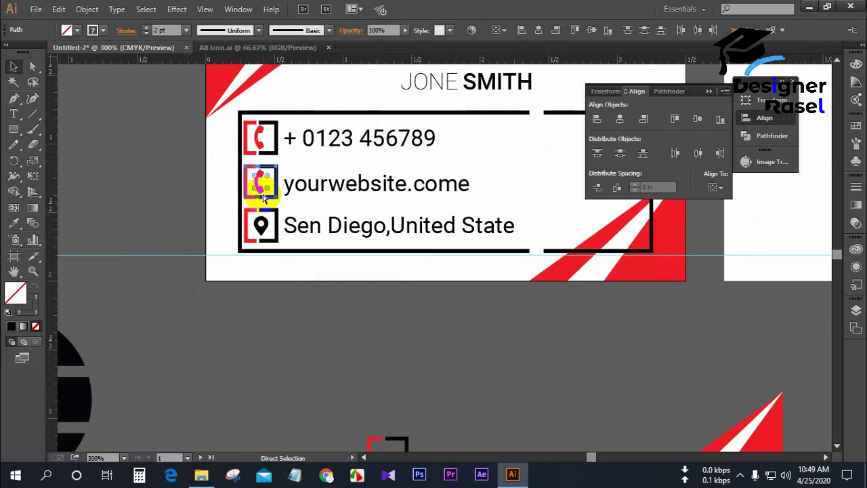
key("v")
Replace the phone symbol in the website line's frame with the black globe, scaled down to about 9.13 pt.
left_click(259, 191)
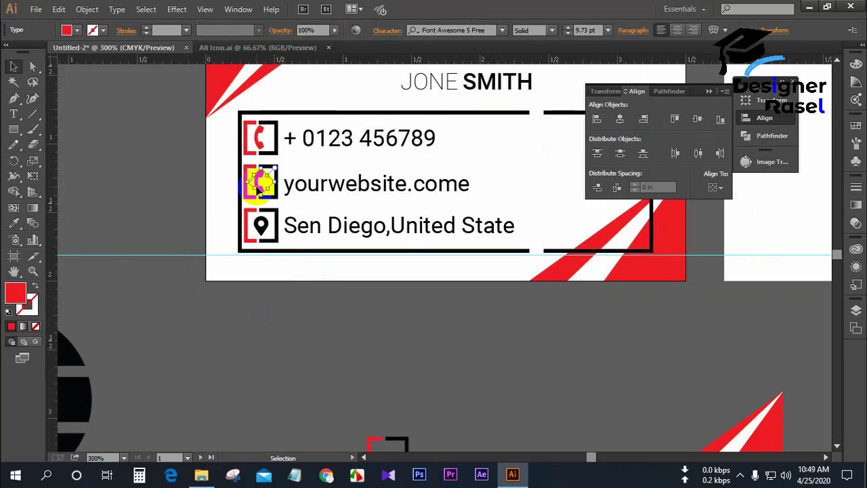
key("Delete")
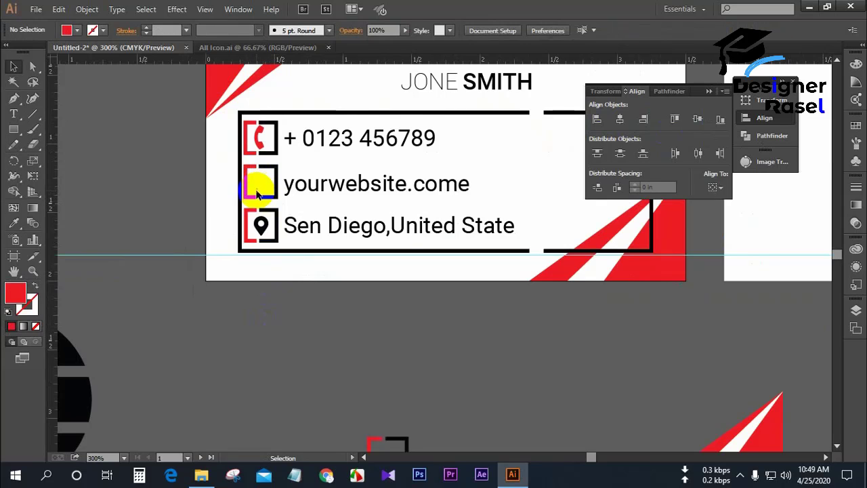
scroll(213, 251, "down", 1)
left_click_drag(223, 281, 354, 282)
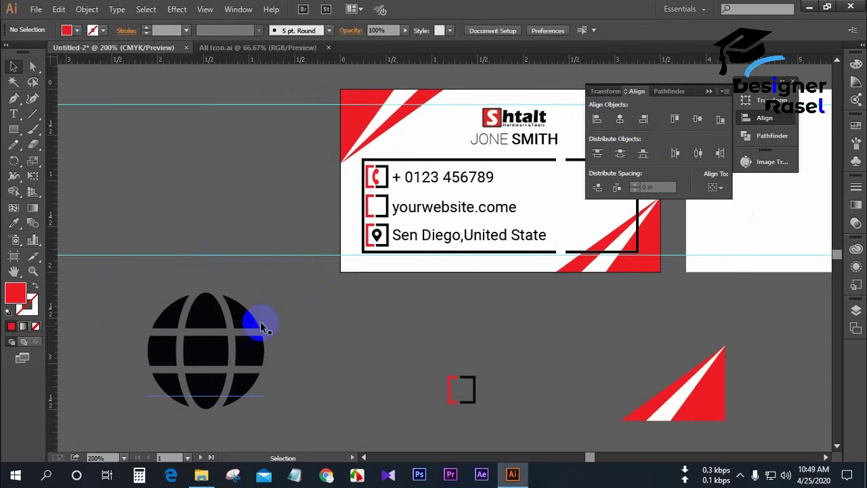
left_click(256, 351)
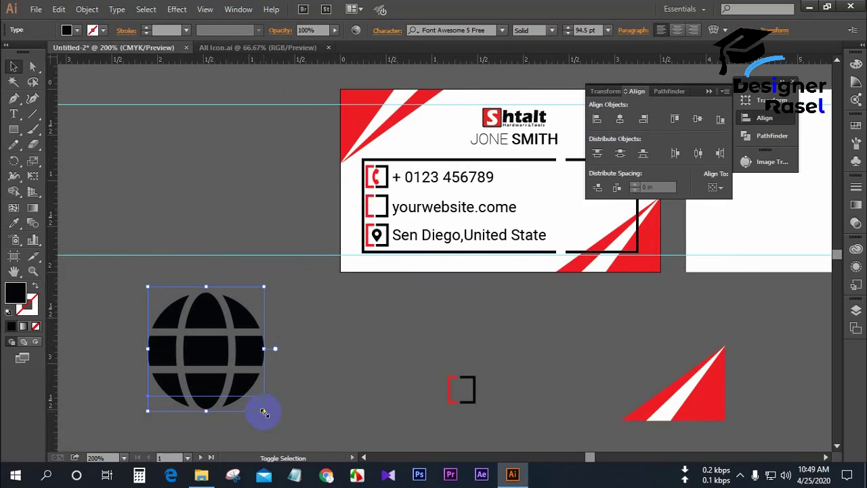
left_click_drag(264, 412, 381, 211)
scroll(383, 210, "up", 2)
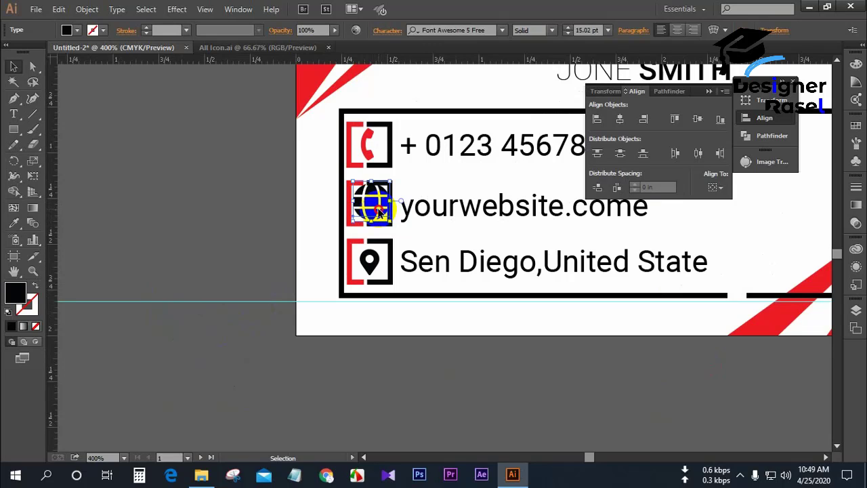
left_click_drag(391, 222, 388, 219)
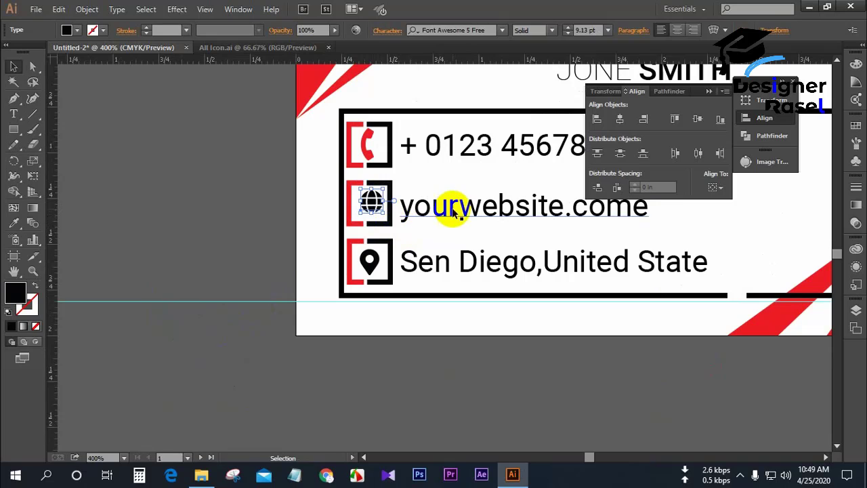
Center the globe and its frame on each other horizontally and vertically.
left_click(376, 195, "shift")
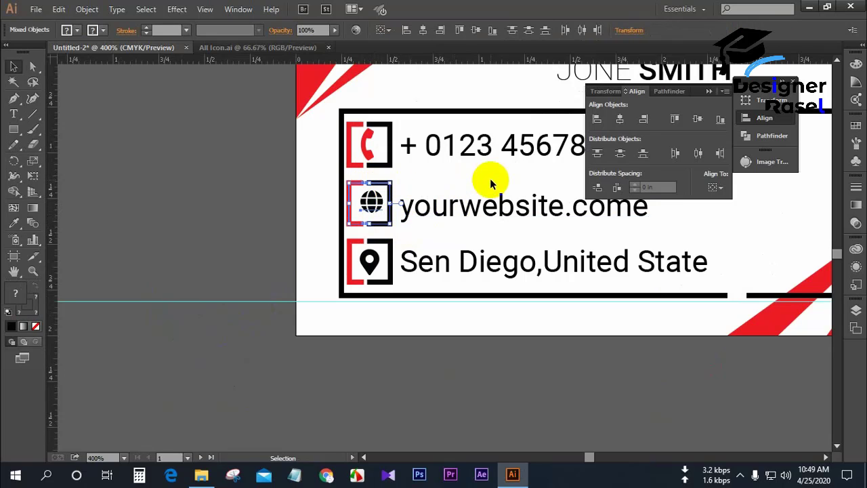
left_click(619, 120)
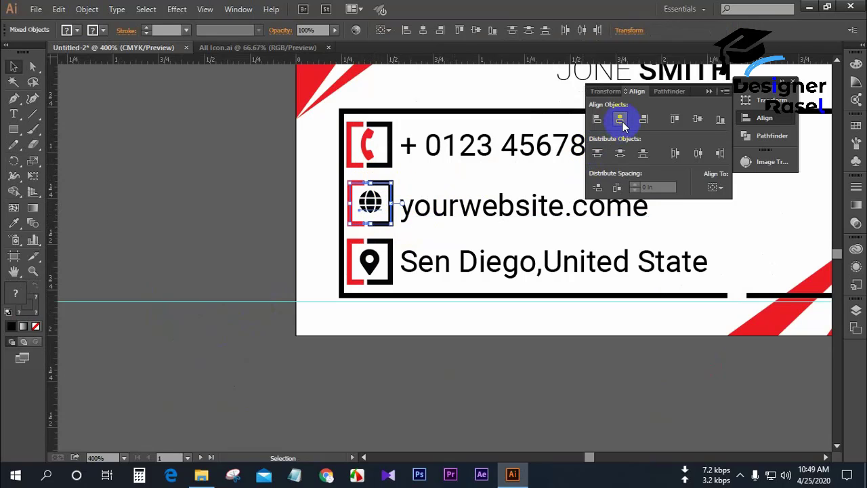
left_click(697, 120)
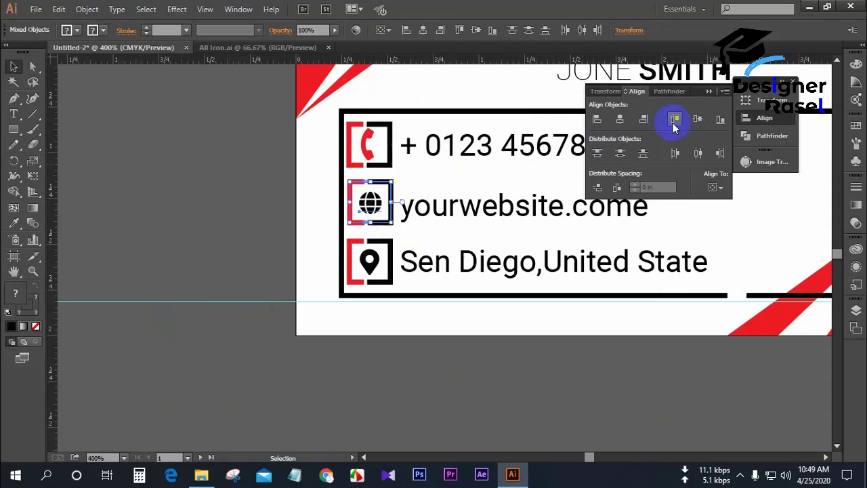
left_click(406, 229)
Enlarge the globe within its frame to about 11.54 pt.
left_click(383, 213)
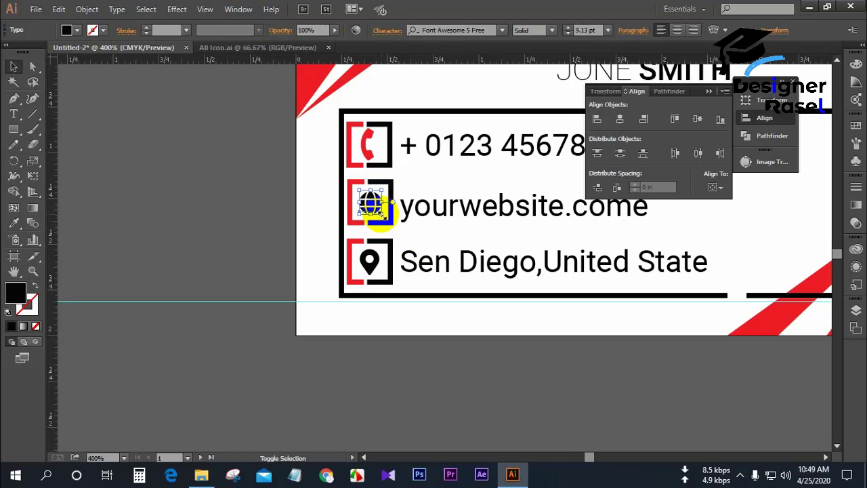
left_click_drag(382, 214, 386, 220)
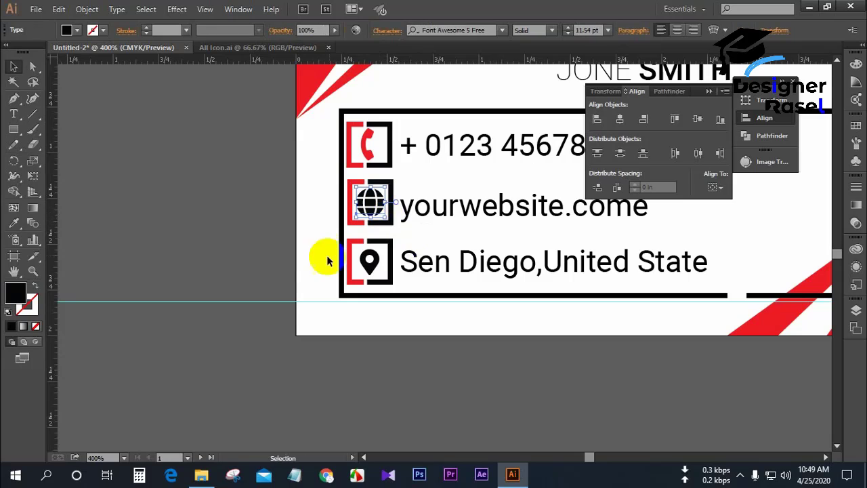
left_click(293, 232)
Recolor the globe with the red sampled from the card's lower corner stripe.
left_click(371, 212)
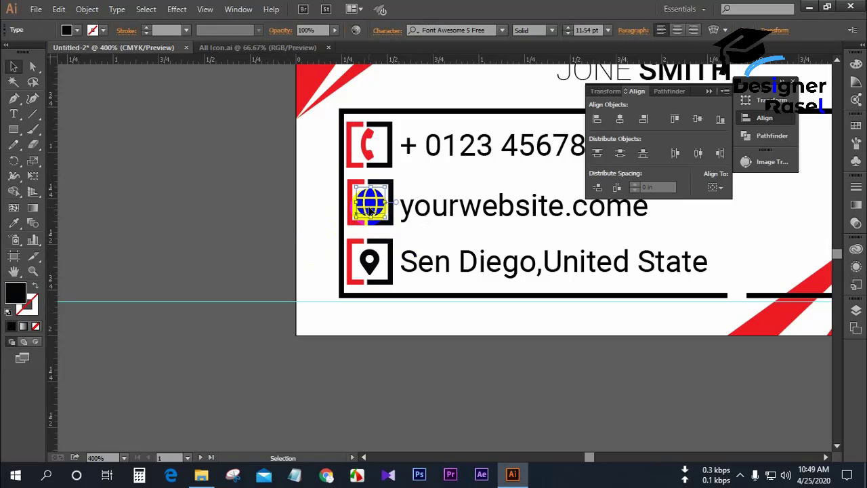
key("i")
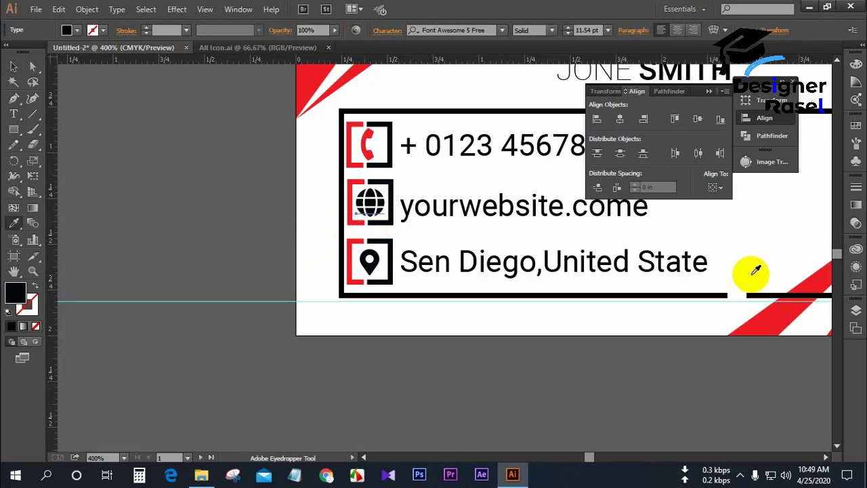
left_click(823, 281)
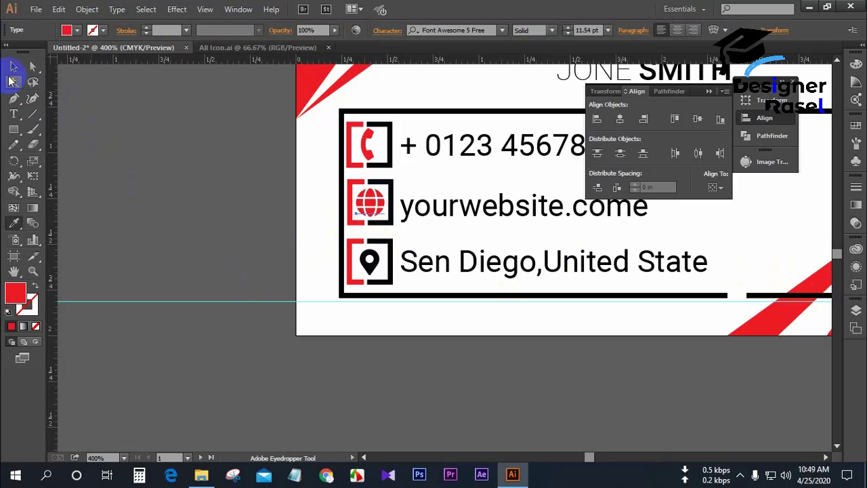
left_click(13, 67)
left_click(195, 207)
Recolor the location pin with the same red sampled from the corner stripe.
left_click(369, 264)
key("i")
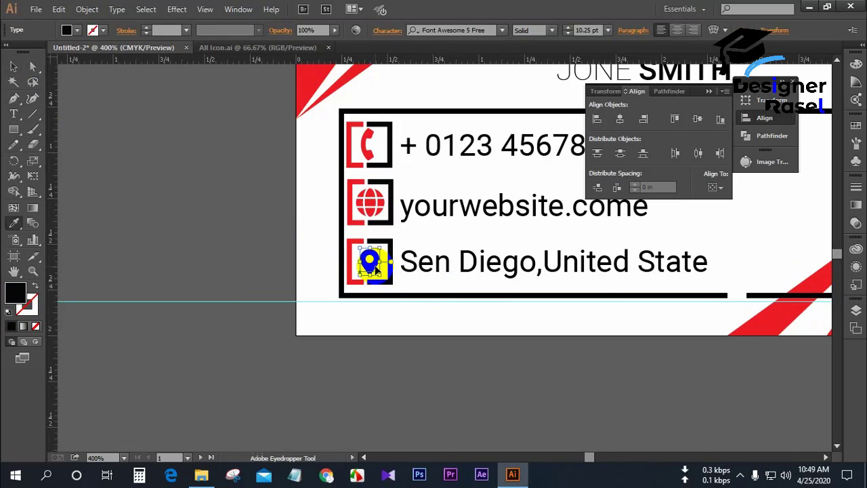
left_click(826, 284)
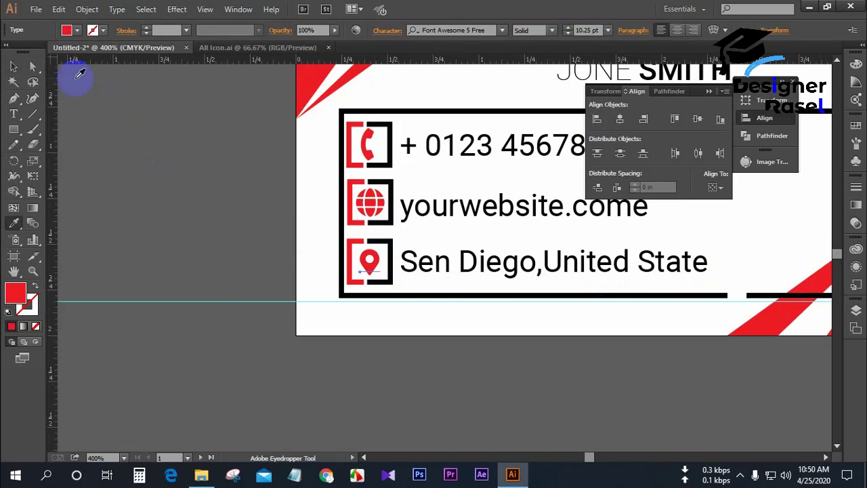
Bring the black QR code down from the pasteboard above to the near edge of the blank second card.
left_click(12, 67)
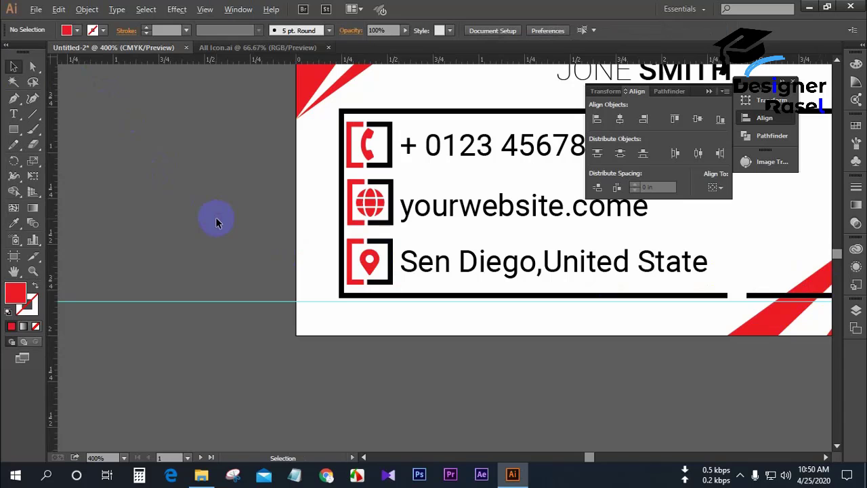
scroll(216, 218, "down", 2)
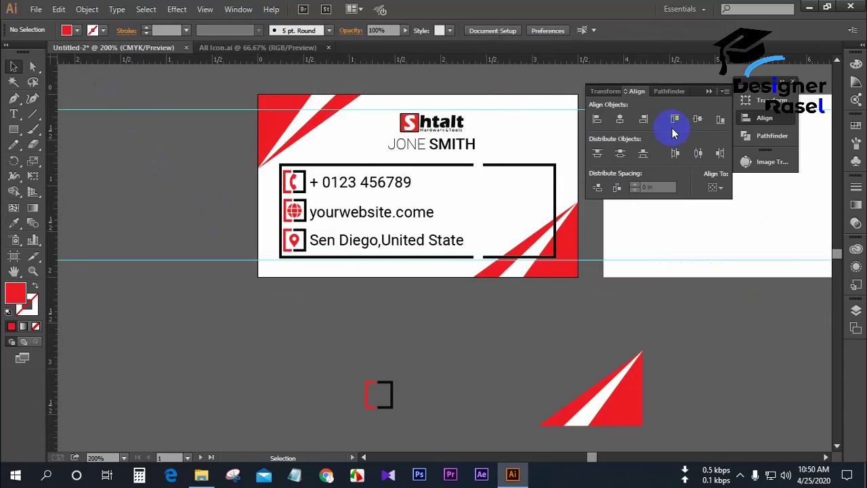
left_click(708, 92)
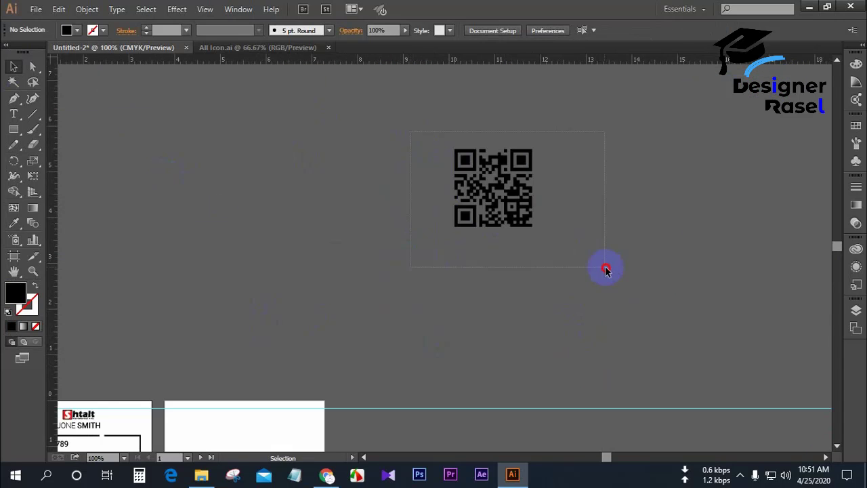
left_click_drag(509, 206, 266, 408)
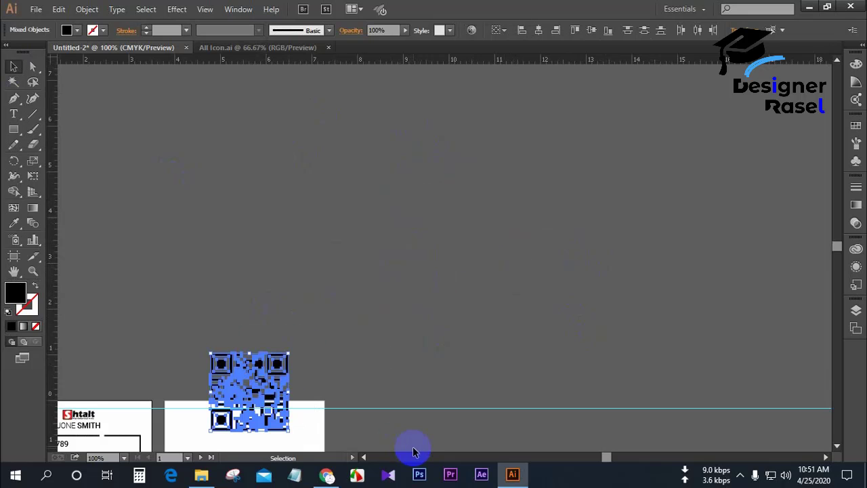
key("space")
left_click_drag(412, 448, 659, 236)
left_click_drag(572, 210, 478, 241)
left_click(405, 300)
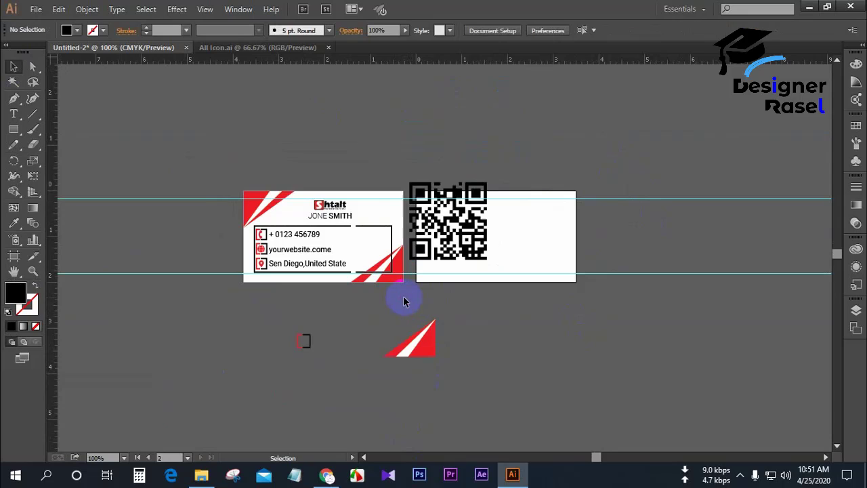
Recolor the QR code's three corner squares with the red sampled from the spare striped triangle below the cards.
scroll(404, 258, "up", 1)
left_click(429, 247)
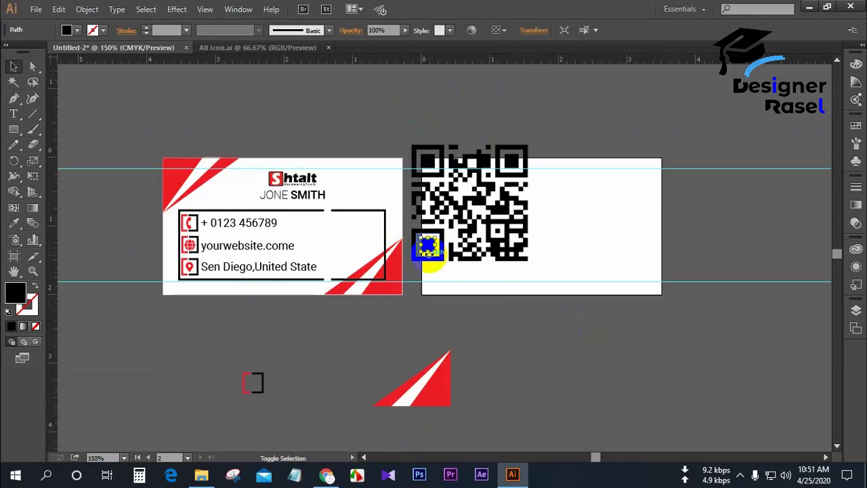
left_click(424, 260, "shift")
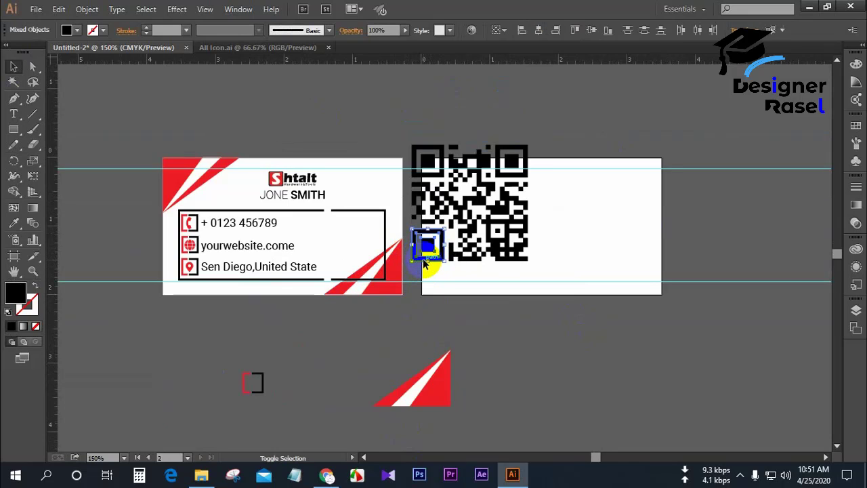
left_click(513, 162, "shift")
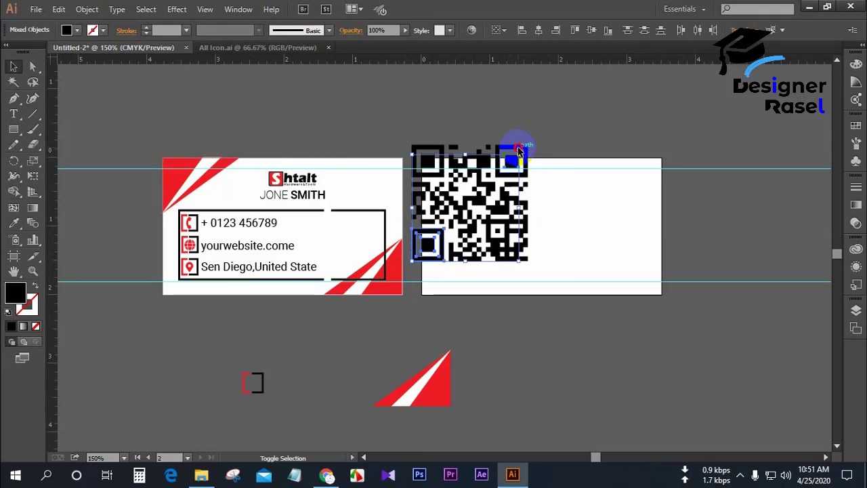
left_click(440, 149, "shift")
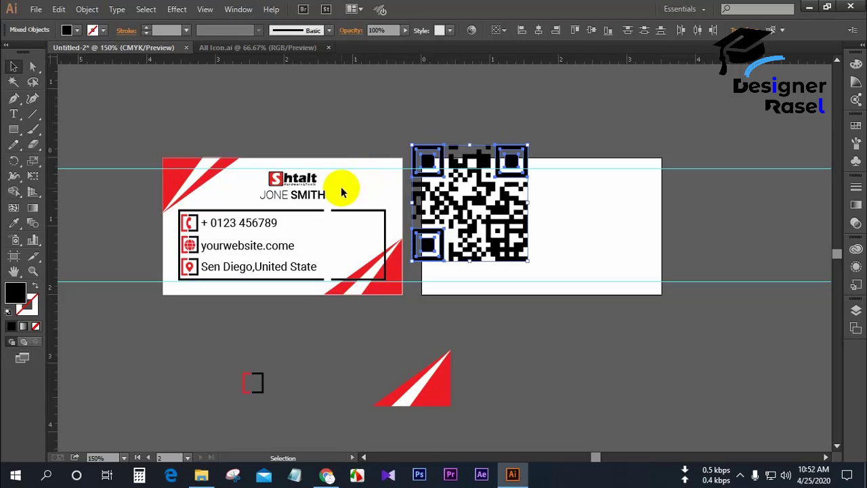
key("i")
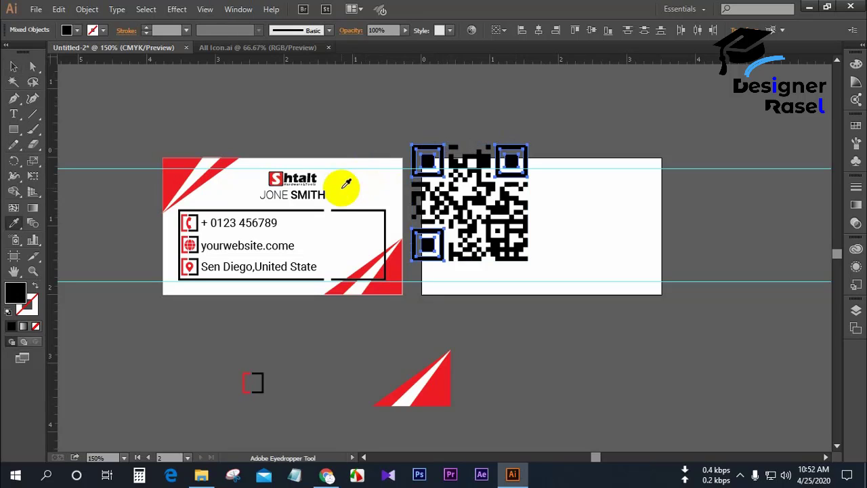
left_click(449, 377)
left_click(13, 66)
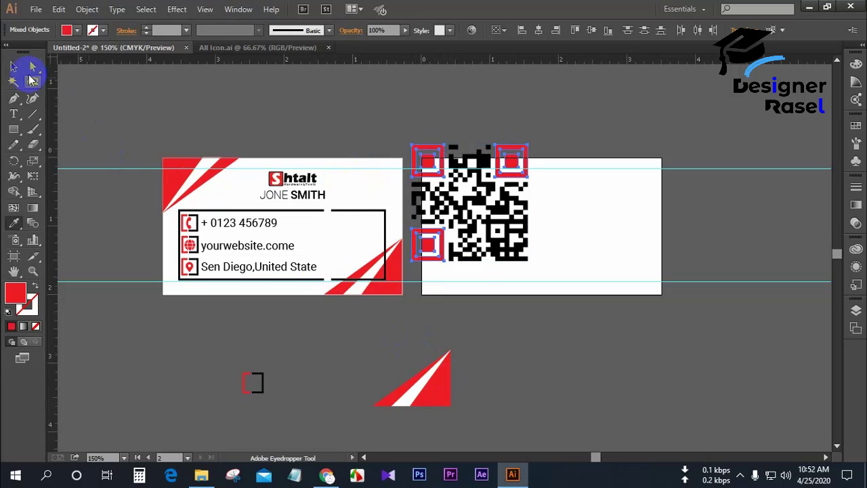
left_click(400, 152)
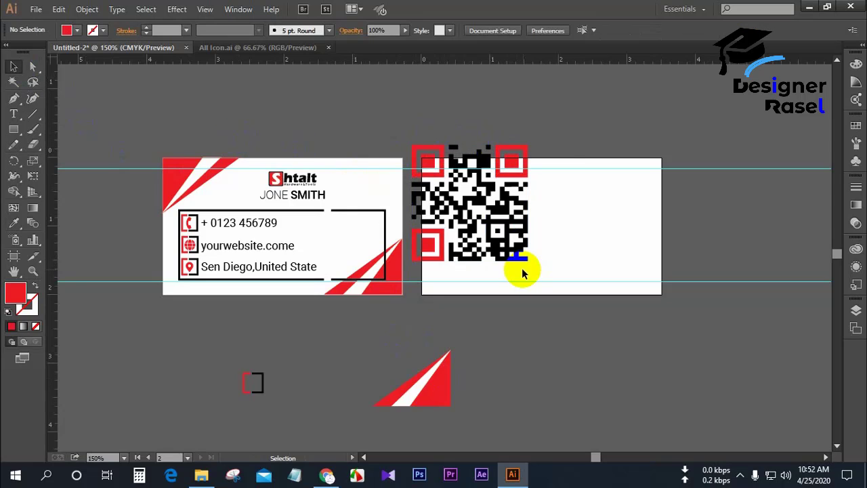
Scale down the whole QR code and place it inside the narrow part of the black frame on the first card.
left_click_drag(562, 153, 447, 196)
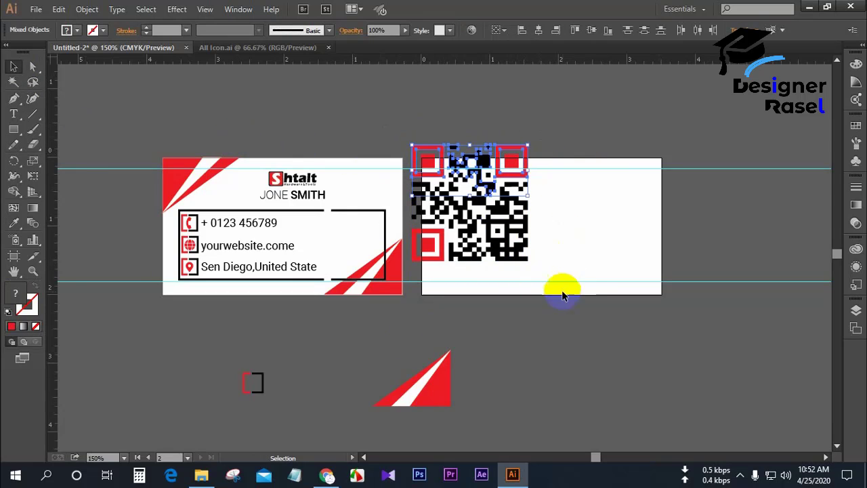
left_click_drag(540, 288, 410, 136)
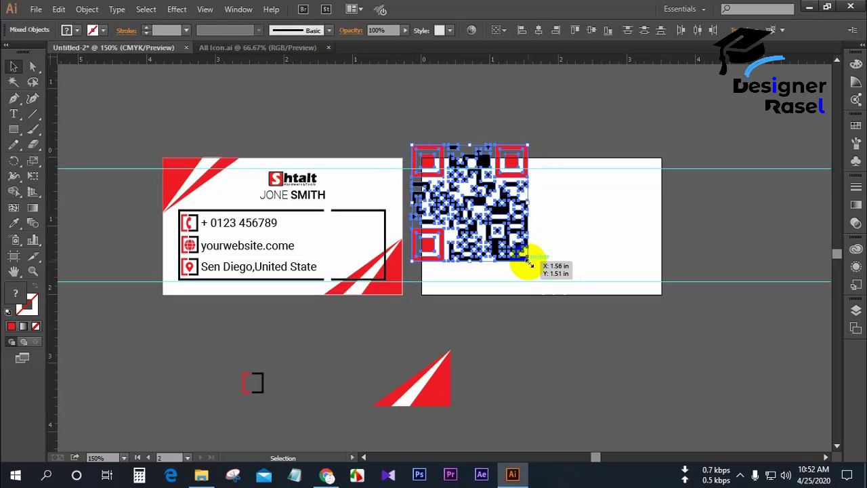
left_click_drag(529, 264, 373, 248)
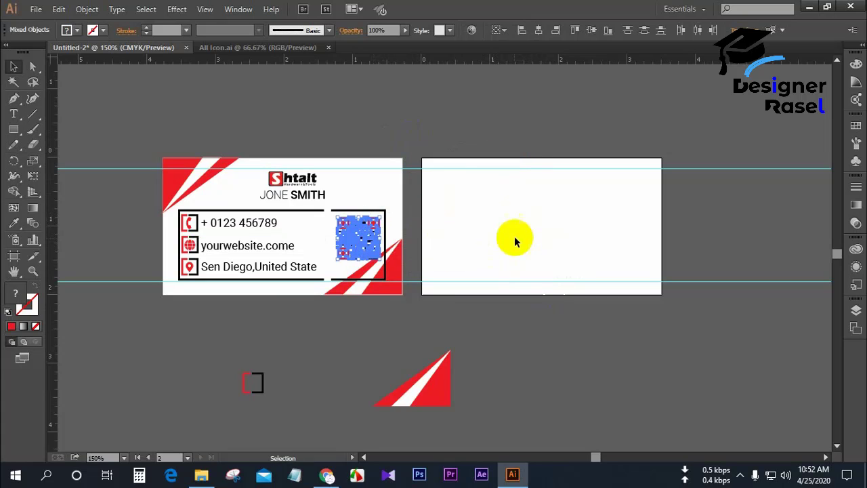
left_click(506, 227)
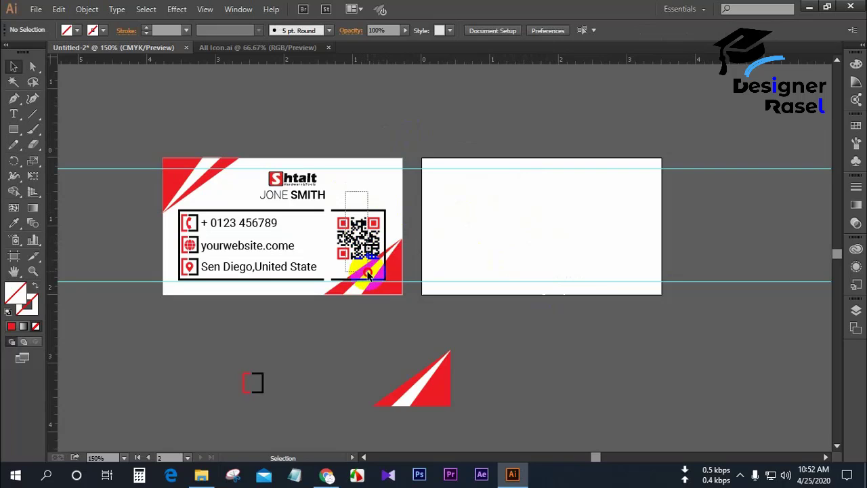
Ungroup the black frame on the first card and release its compound path to separate its two parts.
left_click_drag(369, 278, 372, 281)
left_click(381, 193)
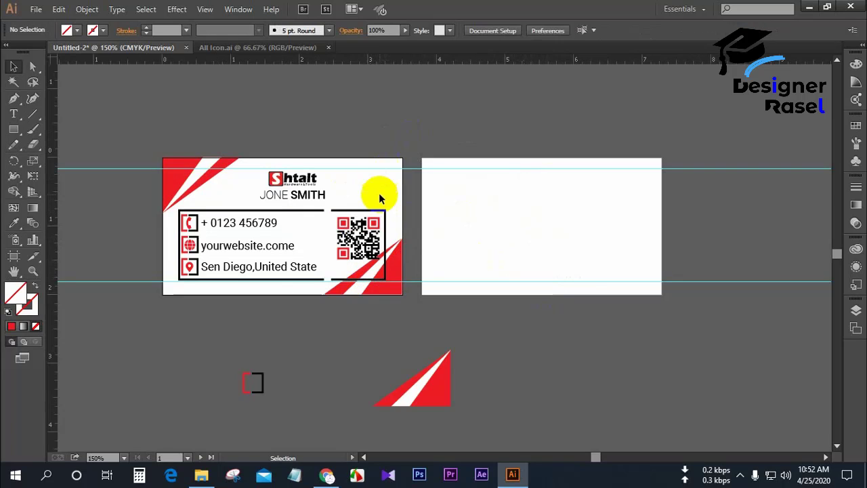
left_click(381, 208)
right_click(381, 211)
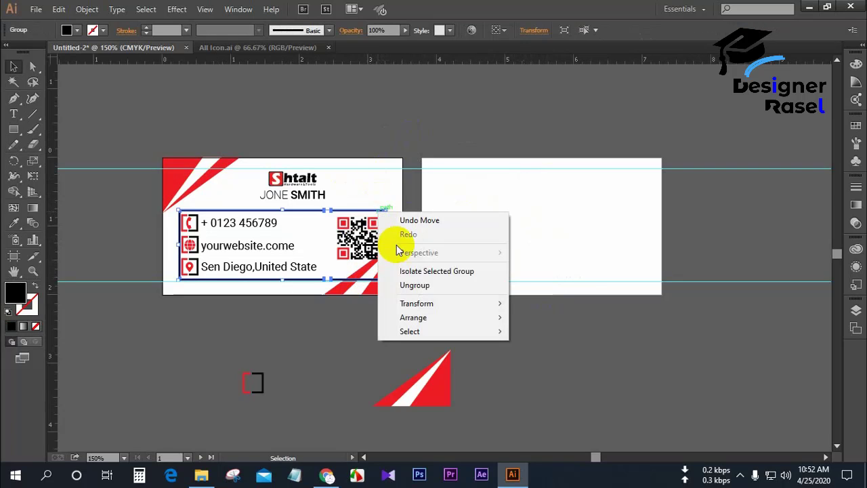
left_click(413, 285)
left_click_drag(370, 279, 372, 282)
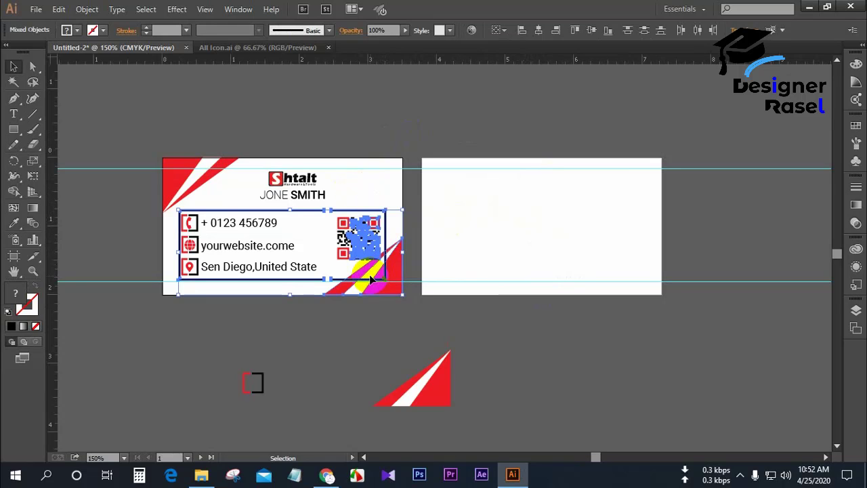
right_click(377, 214)
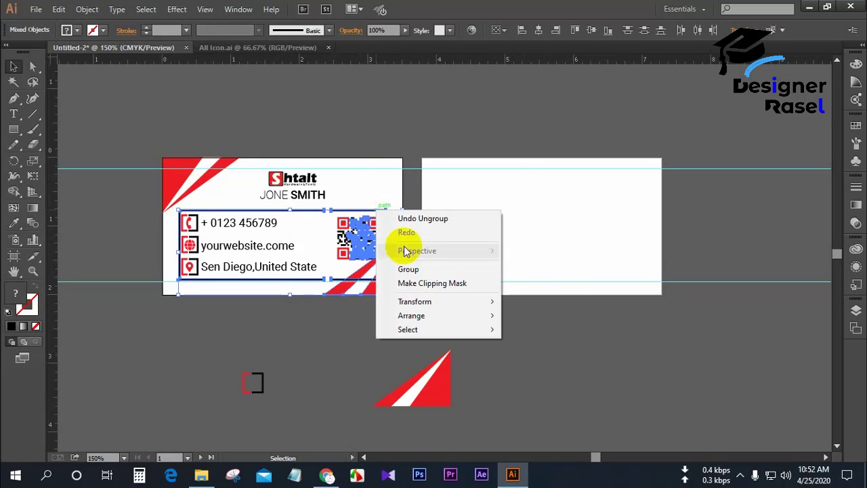
left_click(396, 283)
left_click(357, 210)
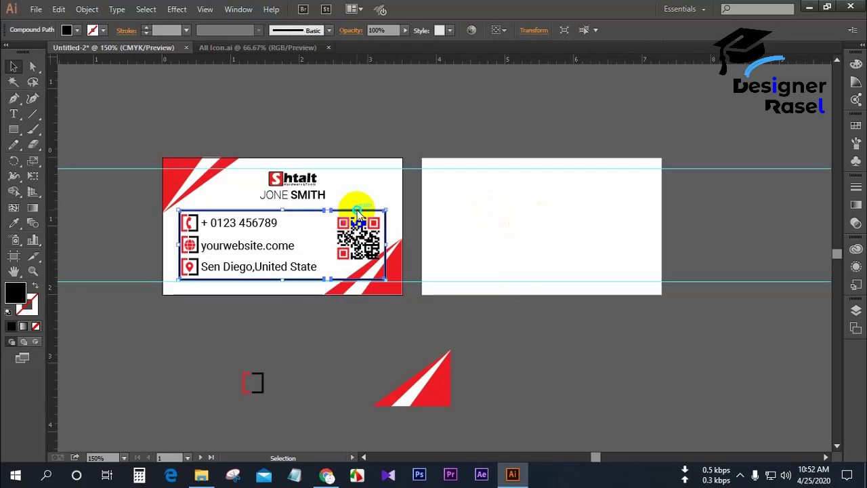
right_click(357, 210)
left_click(414, 283)
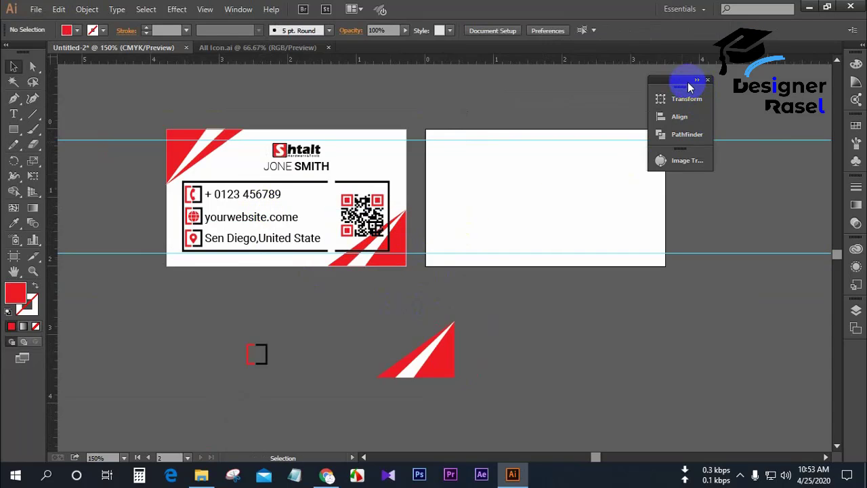
Duplicate all of the first card's artwork onto the blank second card.
left_click_drag(689, 86, 802, 73)
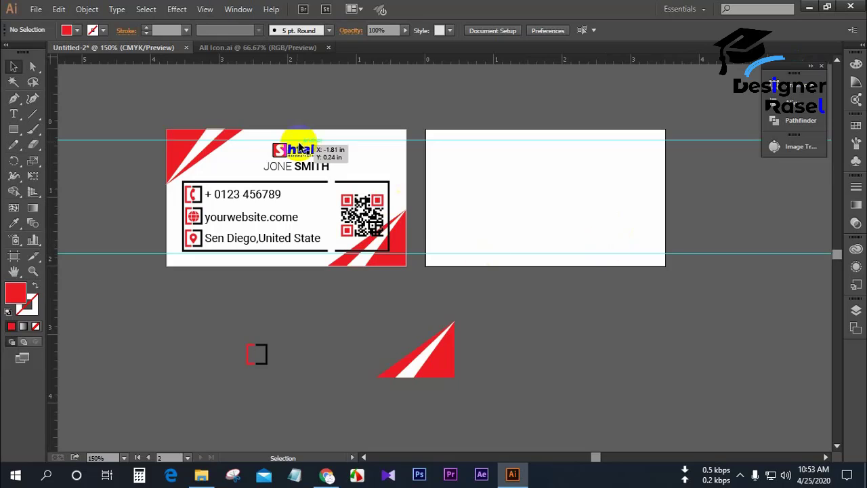
left_click_drag(157, 113, 413, 253)
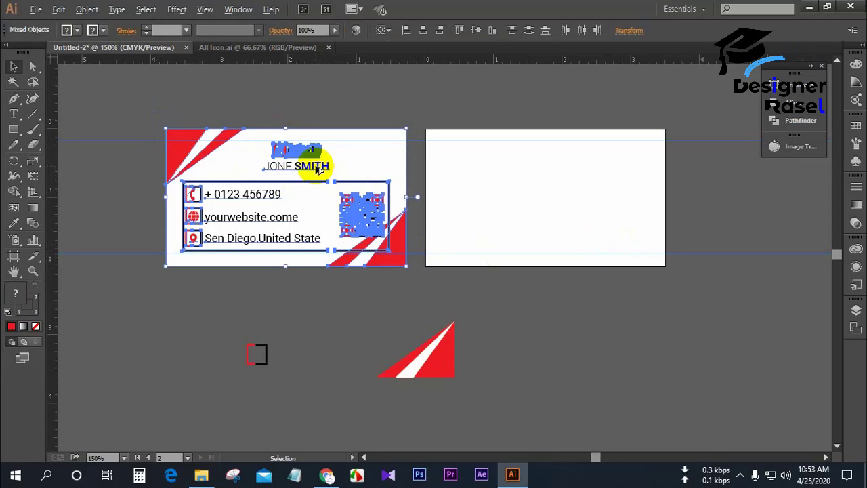
left_click_drag(325, 170, 575, 178)
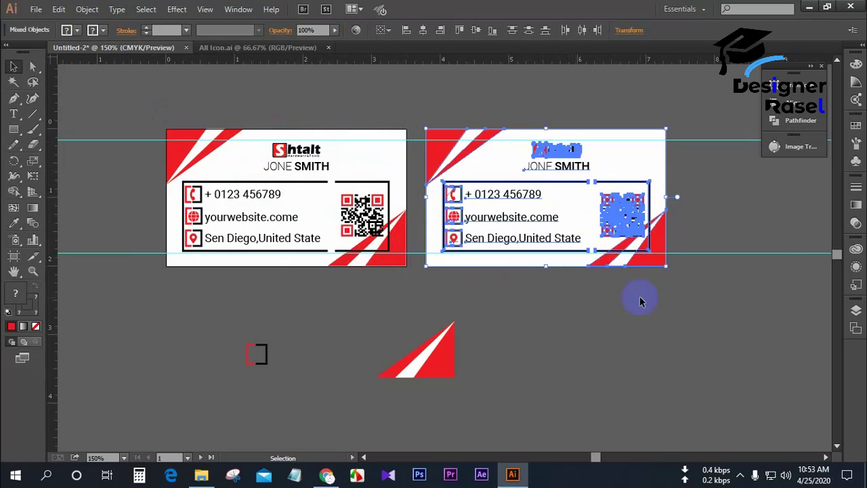
left_click(640, 321)
left_click_drag(671, 325, 526, 327)
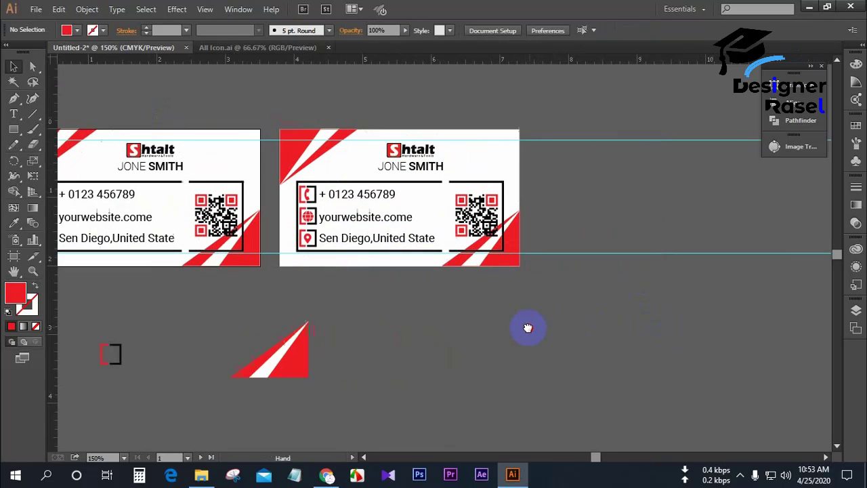
Delete the wide frame part and the three contact text lines from the second card.
left_click(434, 182)
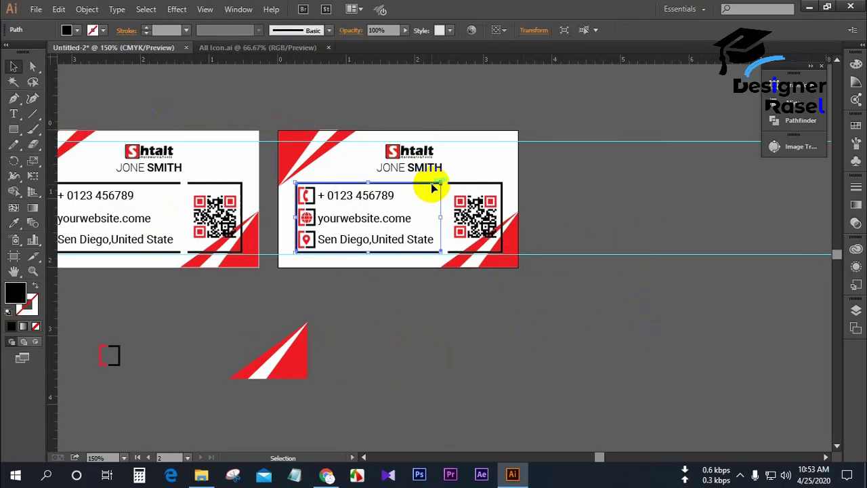
left_click_drag(348, 169, 377, 245)
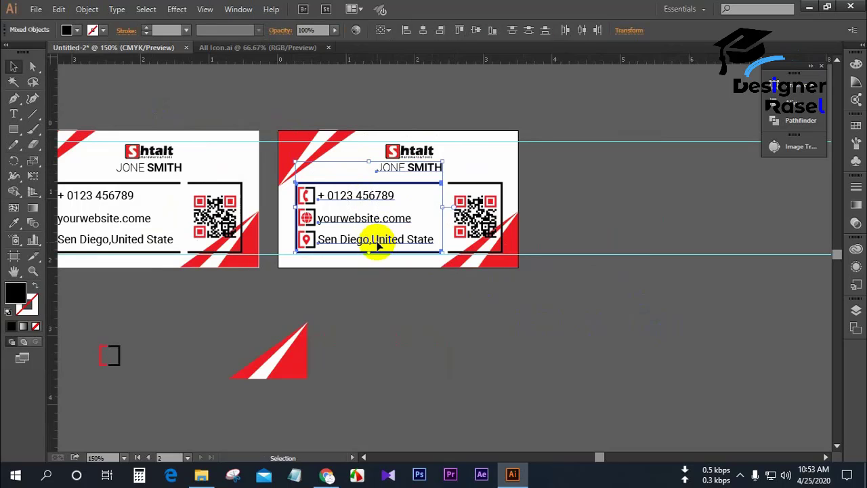
left_click(344, 152)
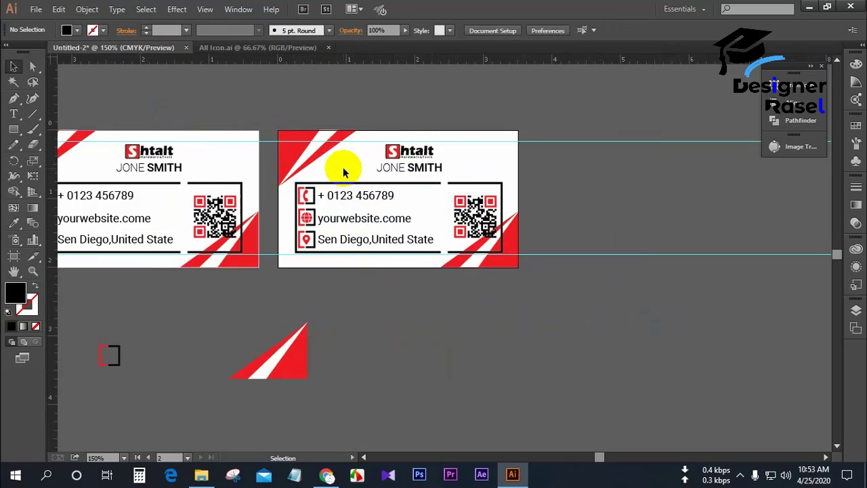
left_click_drag(326, 173, 337, 255)
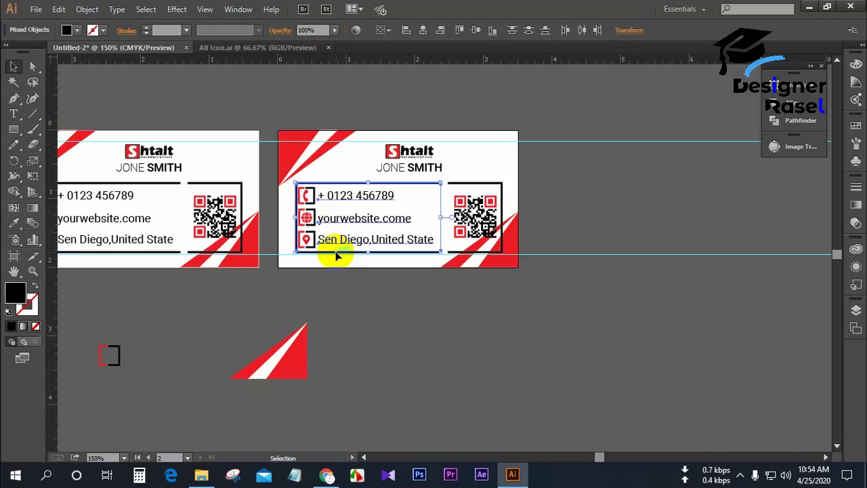
key("Delete")
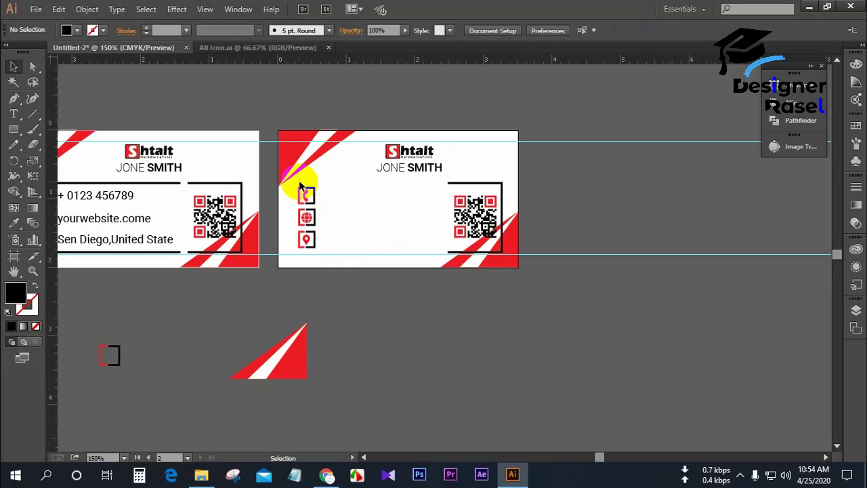
Delete the framed phone and location icons, plus the QR code with its frame part, from the second card.
left_click_drag(303, 179, 316, 199)
key("Delete")
left_click(315, 240)
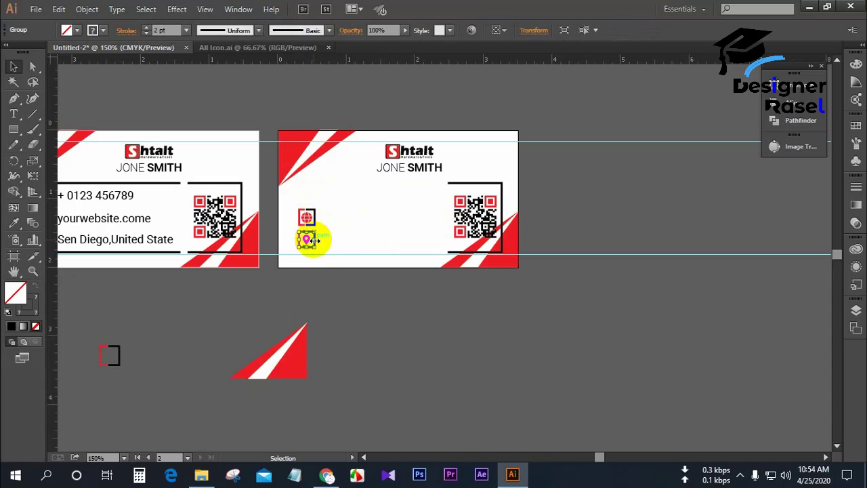
key("Delete")
left_click(308, 238)
key("Delete")
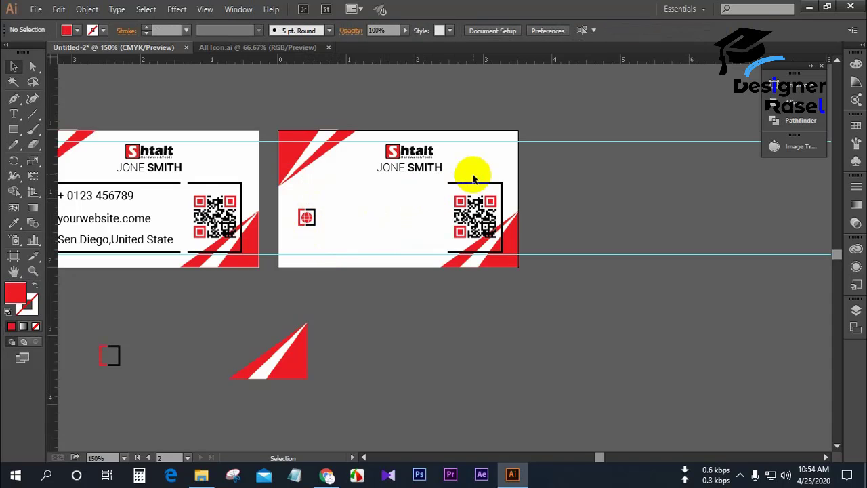
left_click_drag(473, 169, 480, 214)
key("Delete")
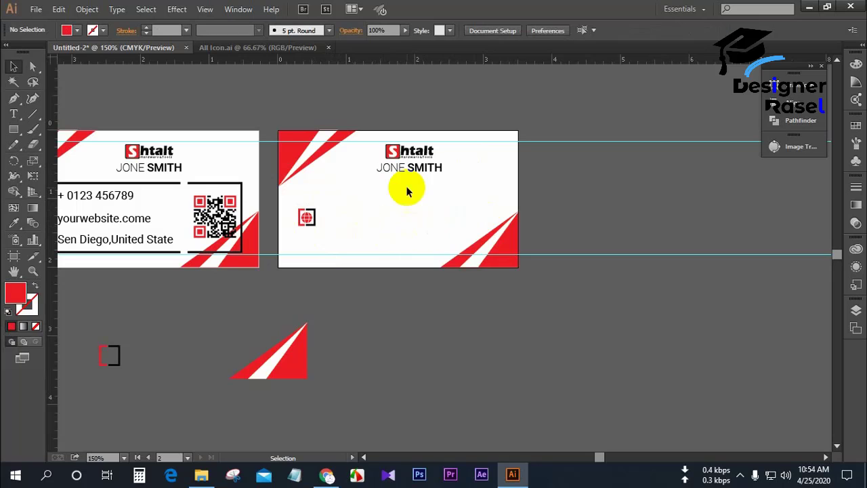
Move the Shtalt logo and the name line to the middle of the second card.
left_click_drag(384, 151, 391, 155)
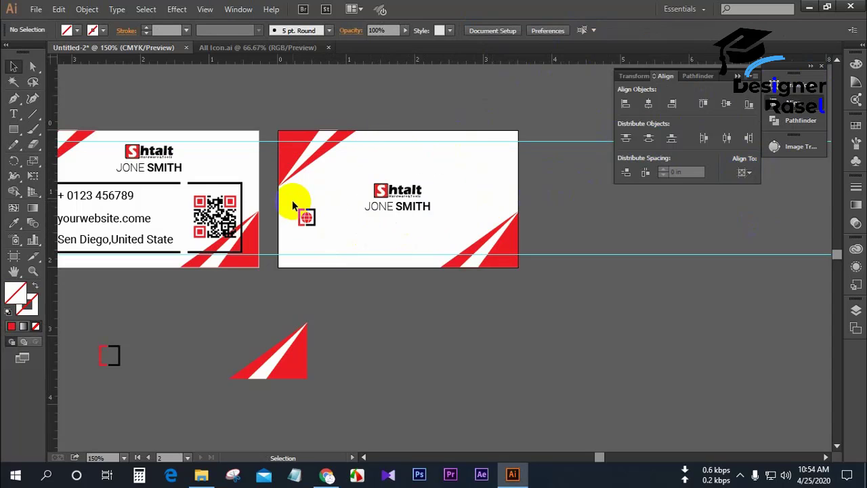
Group the framed globe icon on the second card and move it just below the name line.
left_click(307, 216)
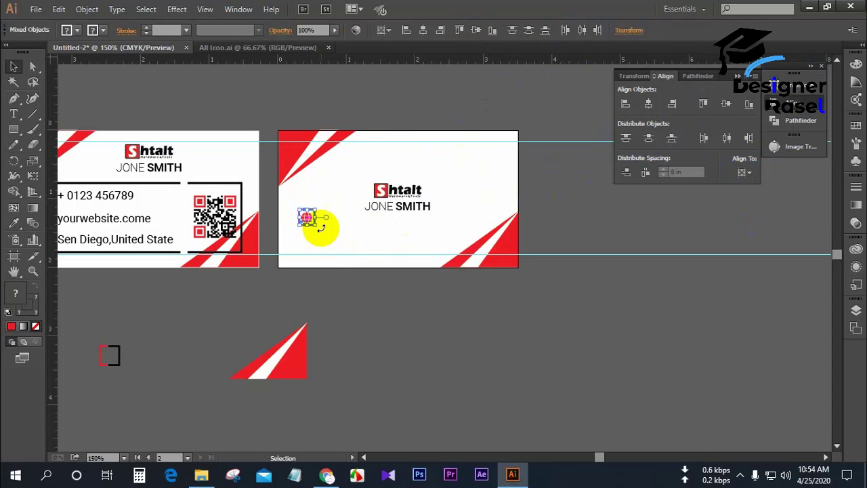
key("v")
left_click_drag(312, 220, 339, 235)
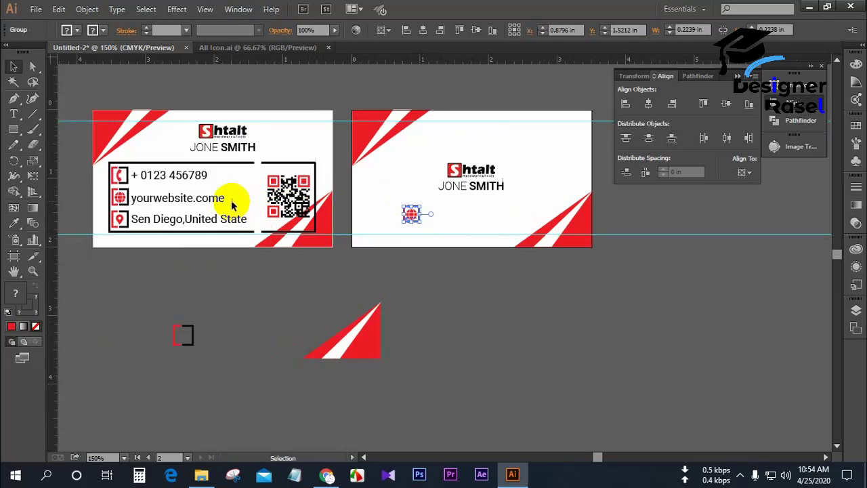
Copy the "yourwebsite.come" line from the first card to beside the framed globe icon on the second card.
left_click(219, 203)
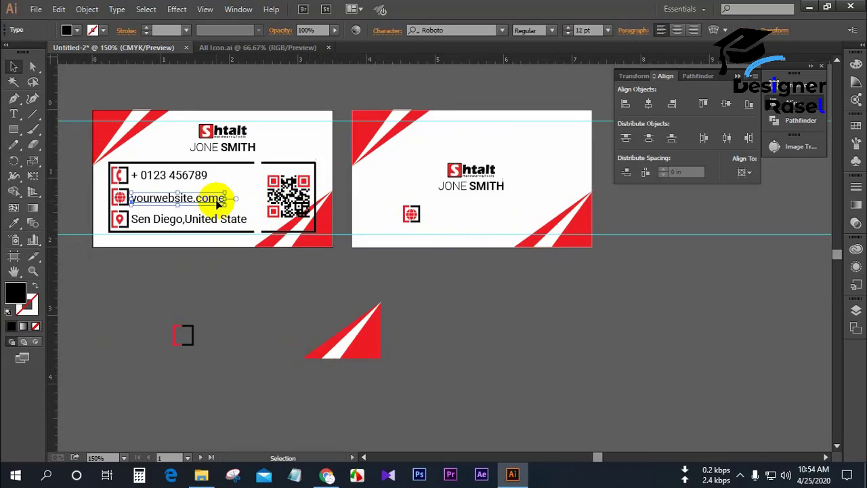
left_click_drag(219, 204, 509, 219)
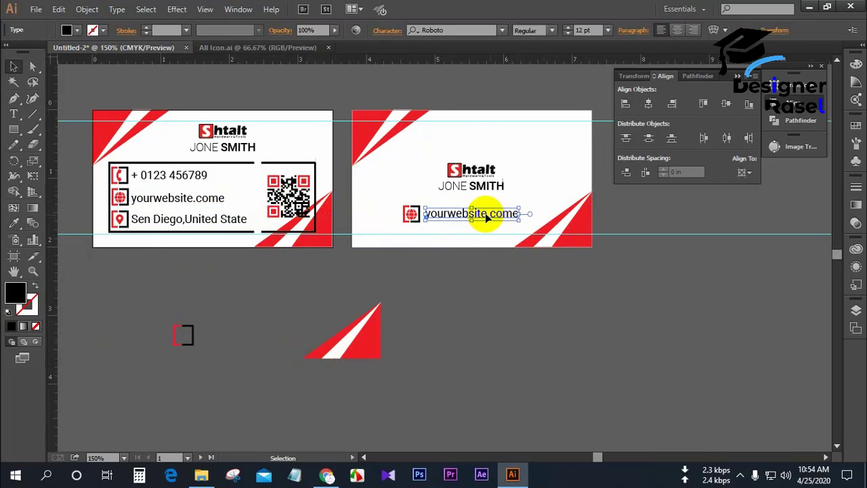
left_click(397, 180)
Shift the second card's website line slightly down so it sits level with the framed globe icon.
scroll(410, 213, "up", 1)
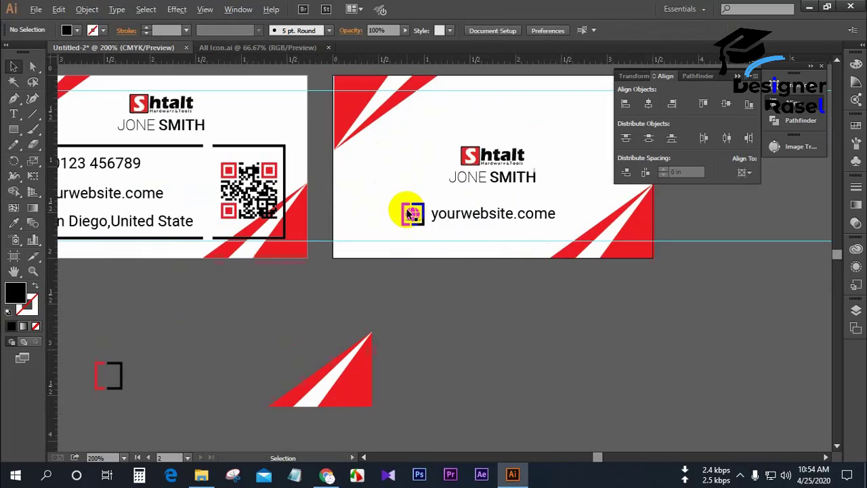
scroll(410, 214, "up", 1)
left_click_drag(584, 235, 460, 242)
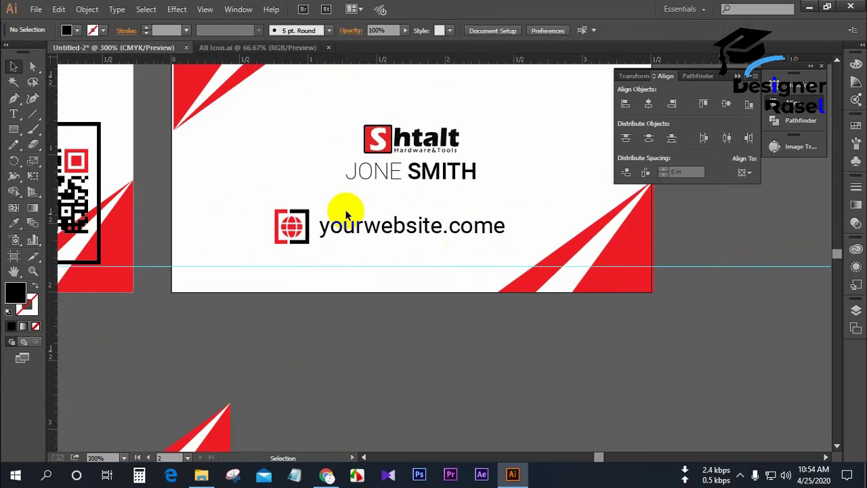
left_click_drag(270, 204, 348, 244)
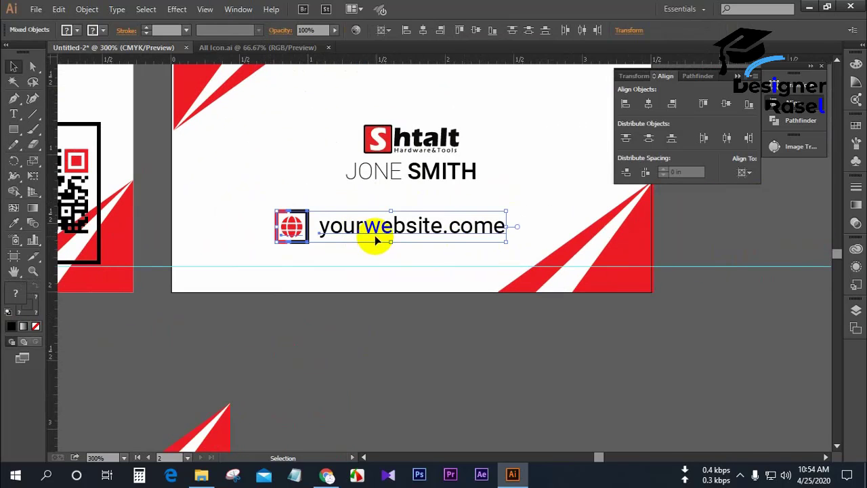
left_click(363, 254)
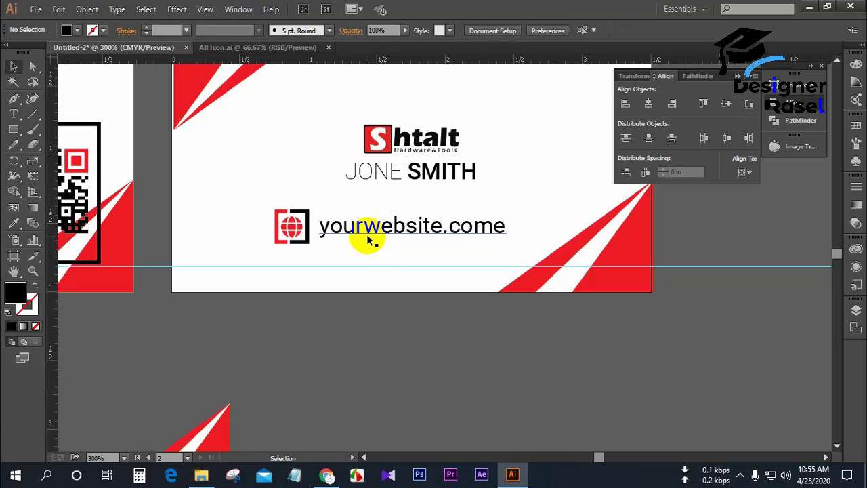
left_click_drag(368, 233, 369, 237)
Group the framed globe icon with the website line and center the group horizontally on the second card.
left_click(257, 209)
left_click_drag(257, 209, 358, 246)
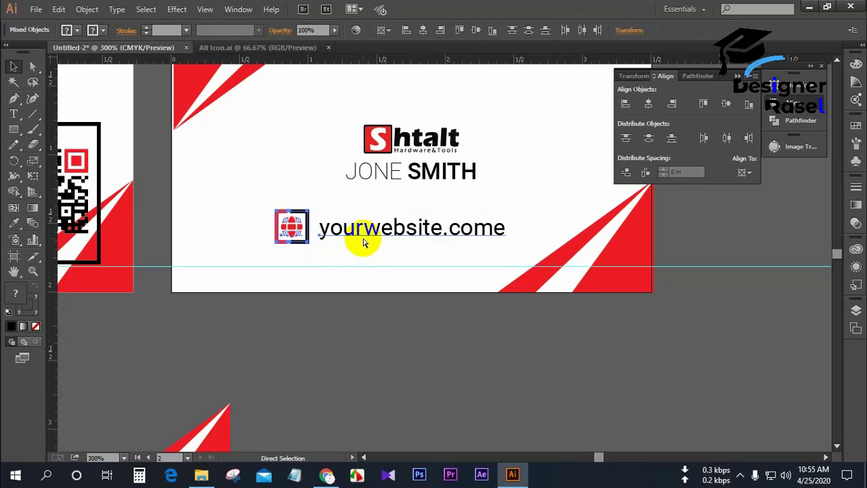
key("ctrl+g")
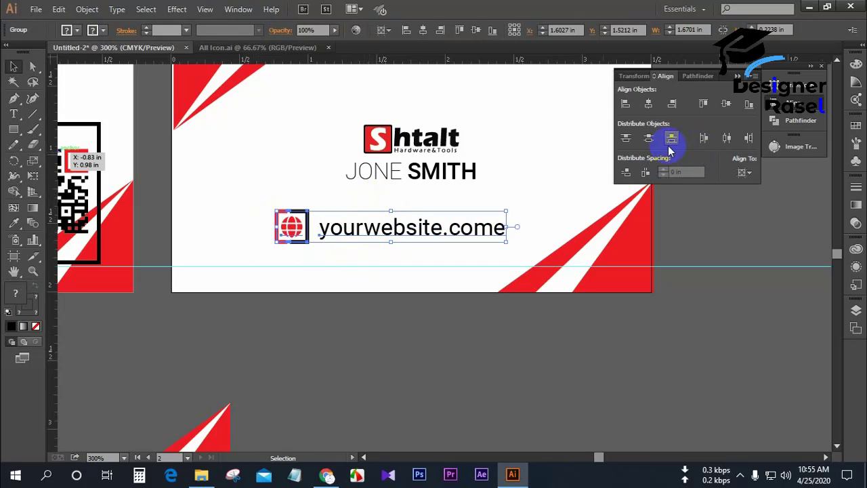
left_click(649, 106)
left_click(536, 152)
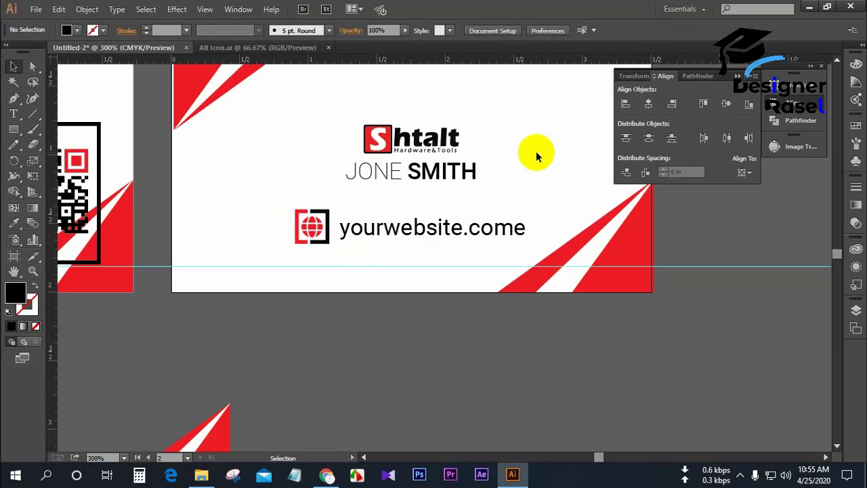
Move the second card's logo and name group slightly up, away from the website line.
scroll(536, 152, "down", 1)
scroll(536, 151, "down", 1)
scroll(536, 151, "down", 1)
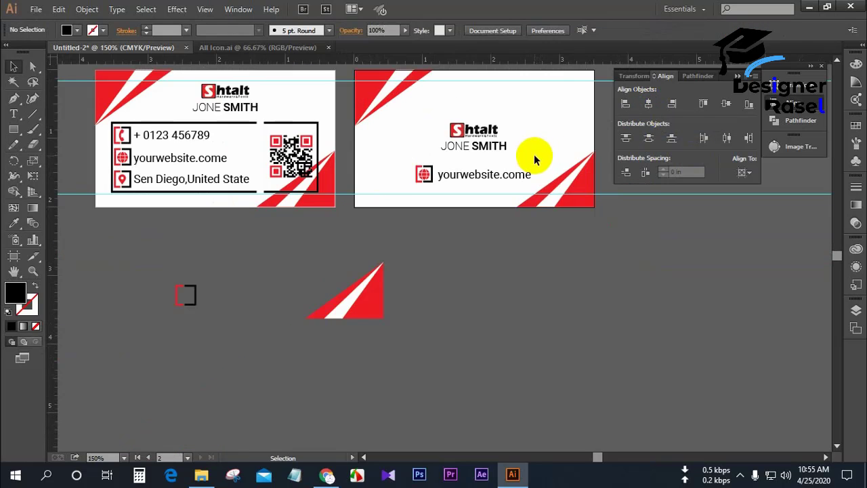
left_click(493, 145)
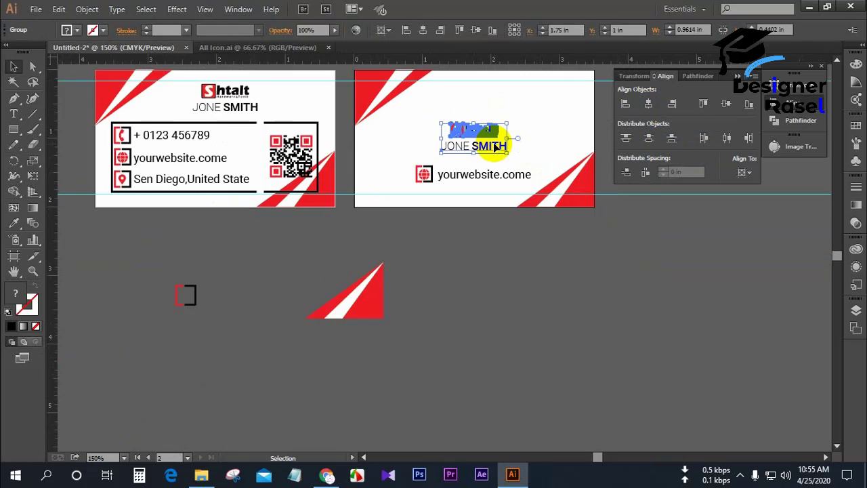
left_click(550, 131)
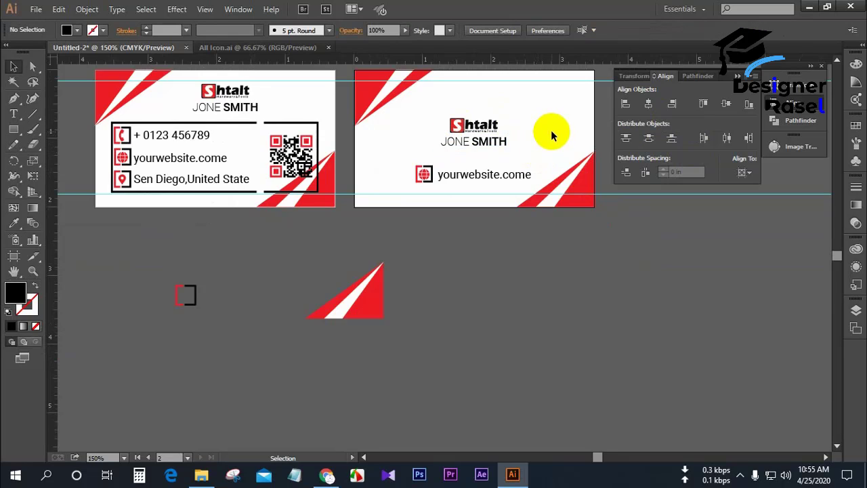
Delete the leftover bracket frame and red corner shape lying below the two cards.
scroll(551, 131, "down", 2)
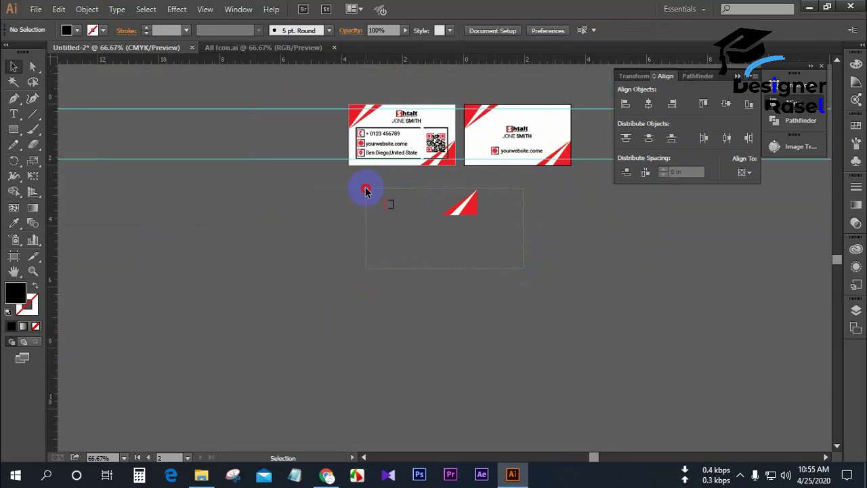
left_click_drag(366, 189, 365, 189)
key("Delete")
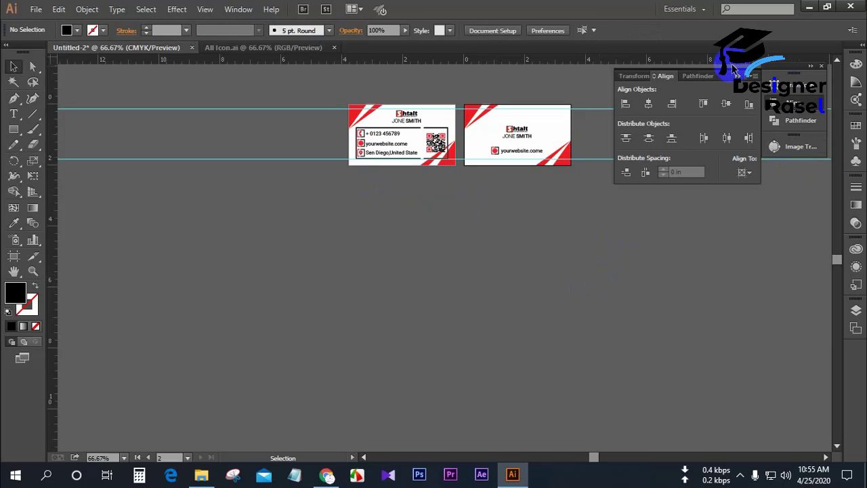